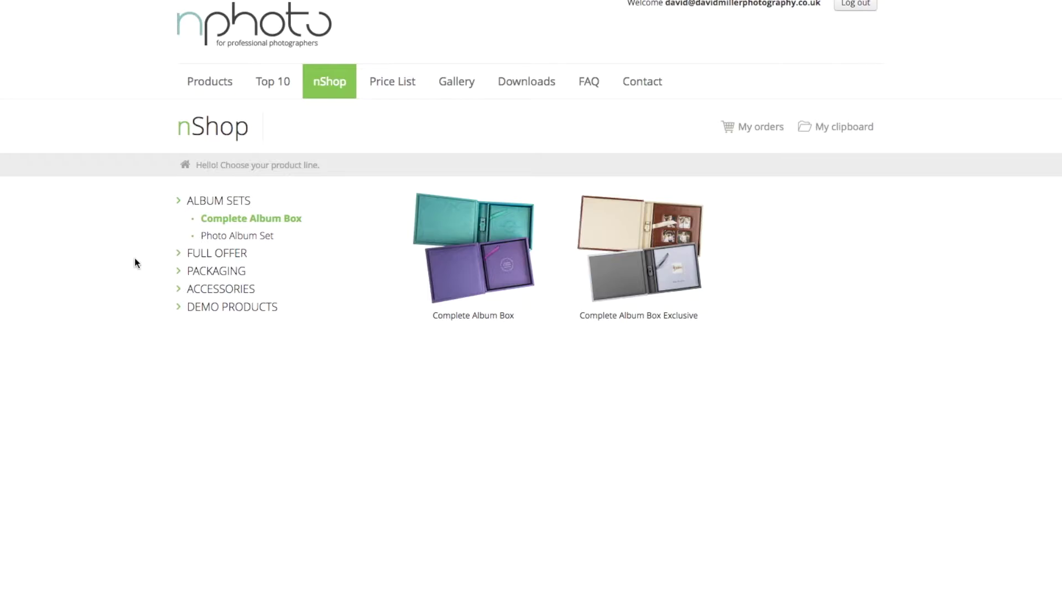
Step: Open the Photo book BASIC configurator under Full Offer, showing Vertical 12x8" size, 28 pages, 6,00 GBP
{"action": "left_click", "coordinate": [180, 255]}
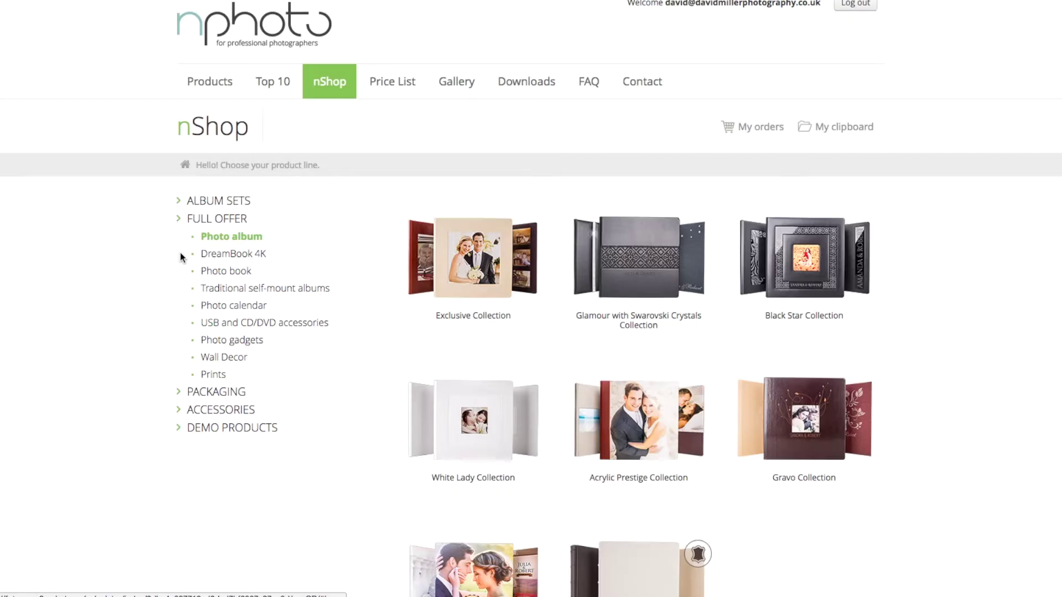
{"action": "left_click", "coordinate": [209, 273]}
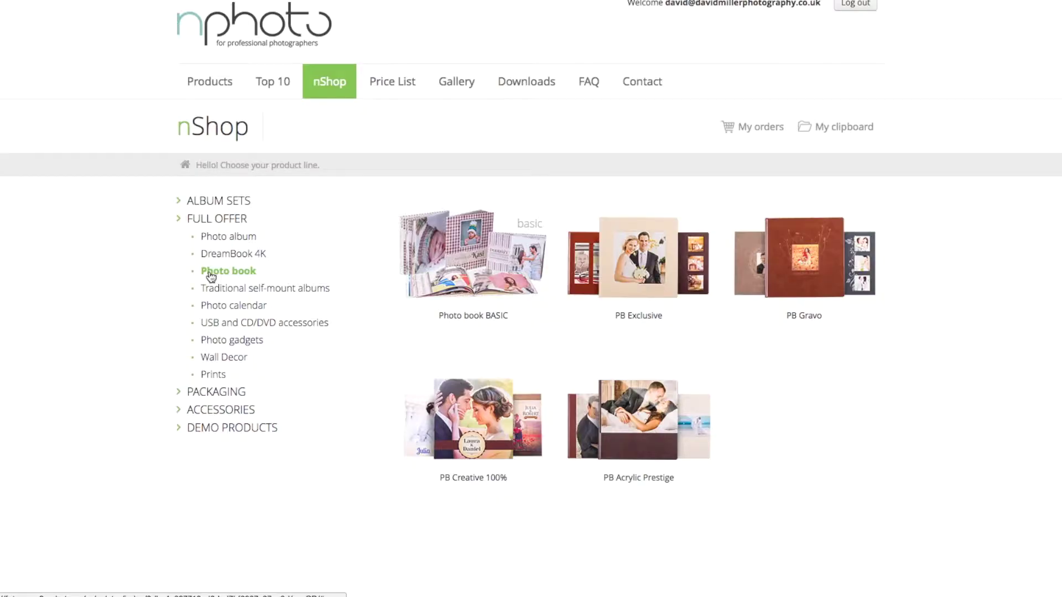
{"action": "left_click", "coordinate": [506, 259]}
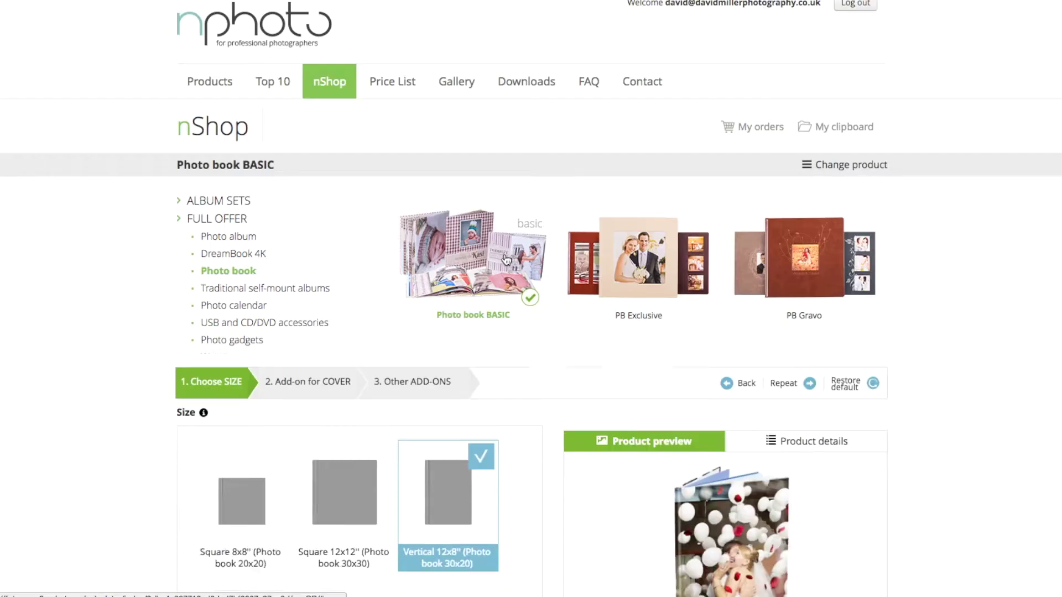
{"action": "scroll", "coordinate": [569, 335], "scroll_direction": "down", "scroll_amount": 3}
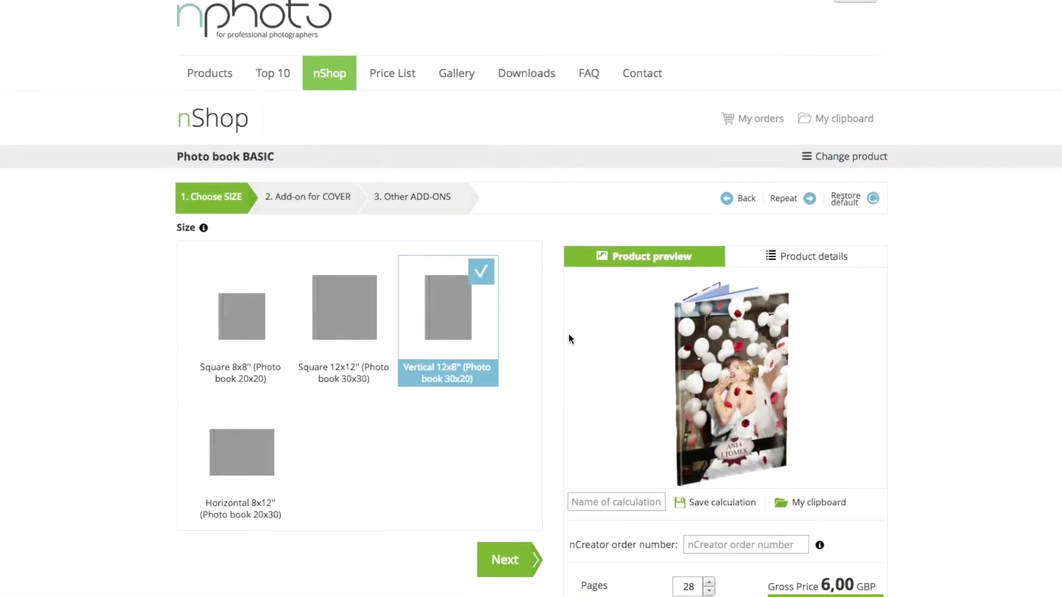
{"action": "scroll", "coordinate": [569, 339], "scroll_direction": "down", "scroll_amount": 1}
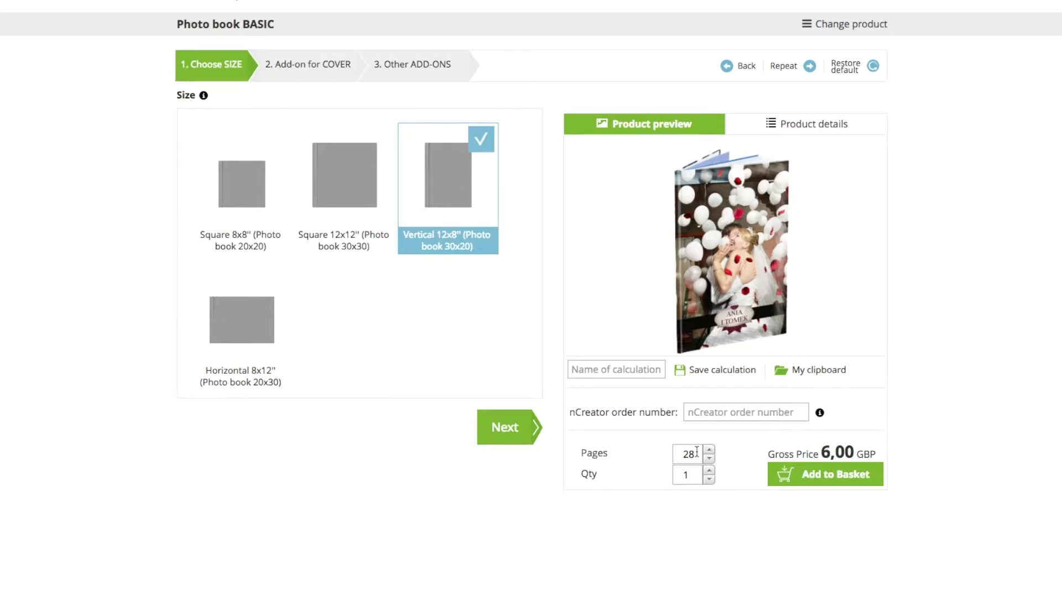
Step: Choose a Matt cover laminate, bringing the price to 10,00 GBP, and advance to Other ADD-ONS
{"action": "left_click", "coordinate": [503, 434]}
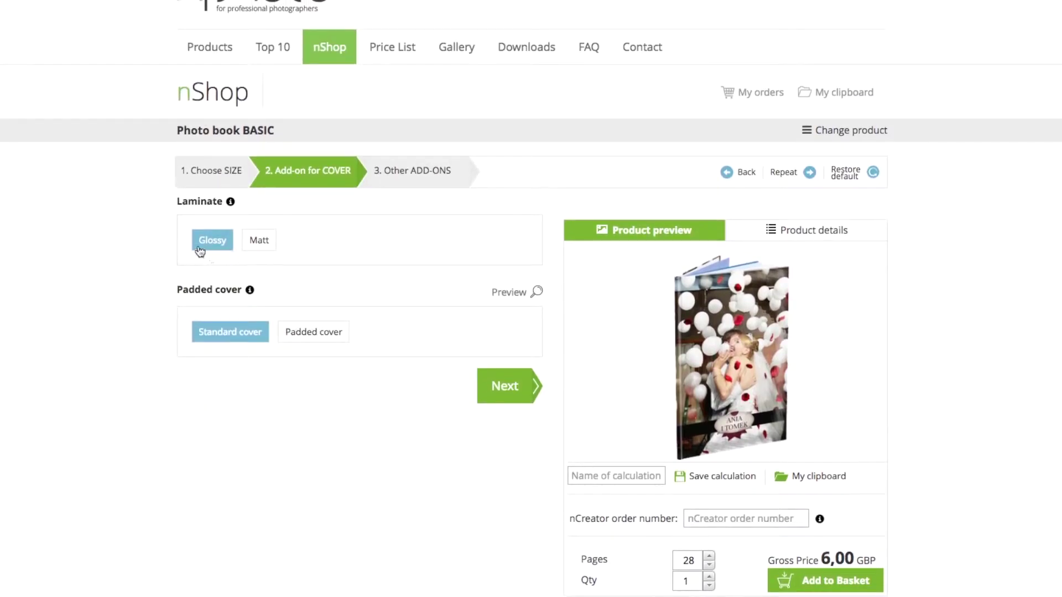
{"action": "left_click", "coordinate": [260, 241]}
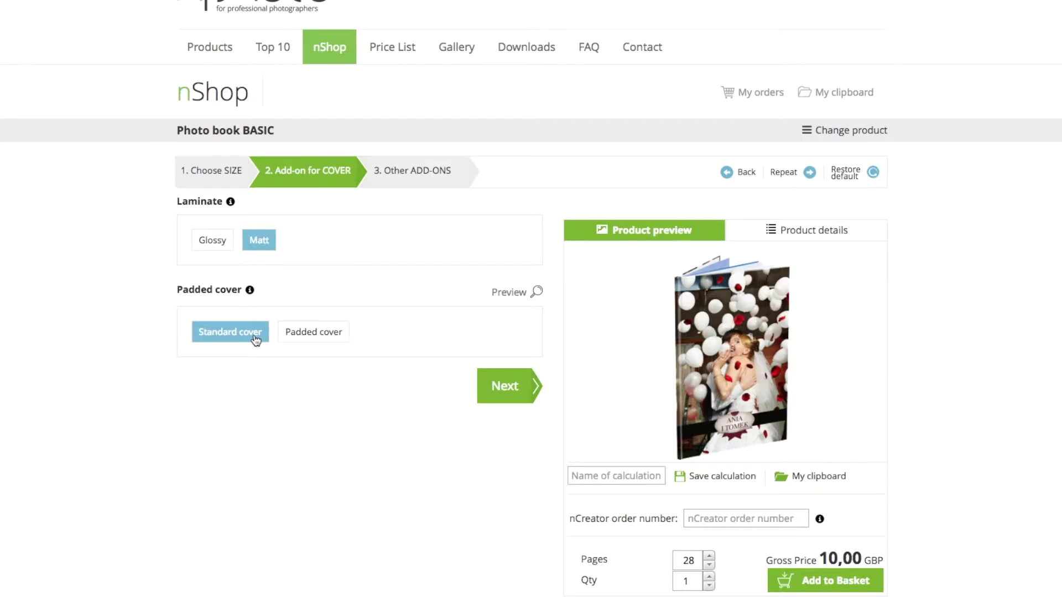
{"action": "left_click", "coordinate": [511, 390]}
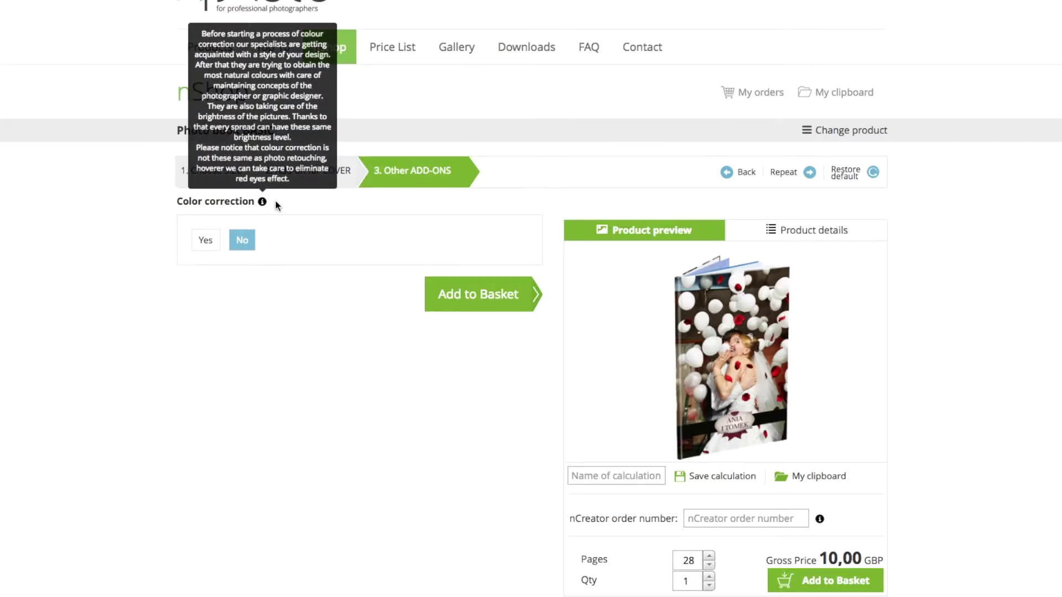
{"action": "mouse_move", "coordinate": [263, 202]}
Step: Add the 28-page Photo book BASIC to the basket and accept the order into the cart
{"action": "left_click", "coordinate": [504, 303]}
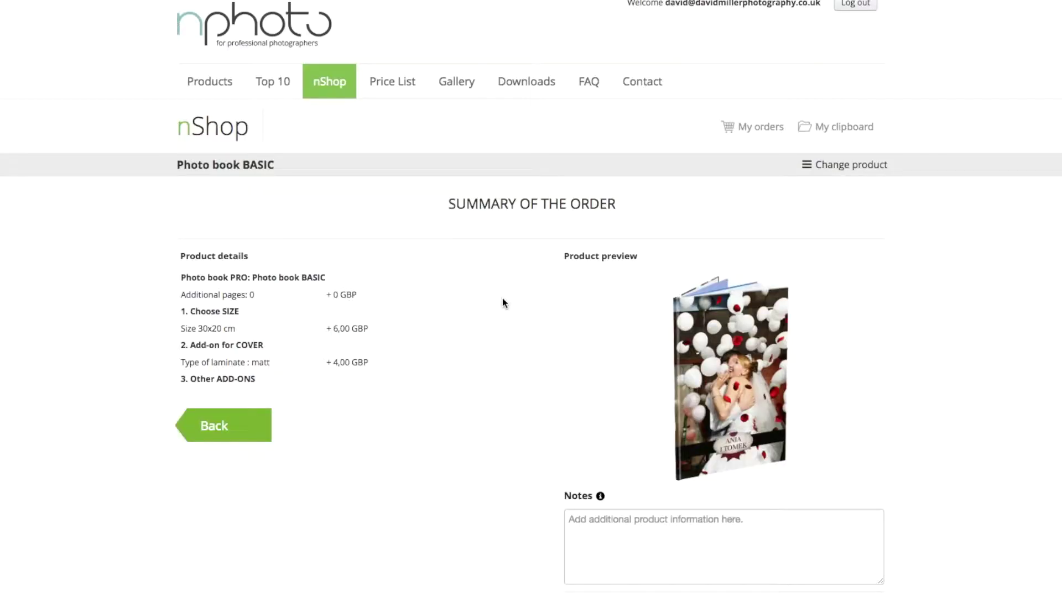
{"action": "scroll", "coordinate": [503, 299], "scroll_direction": "down", "scroll_amount": 1}
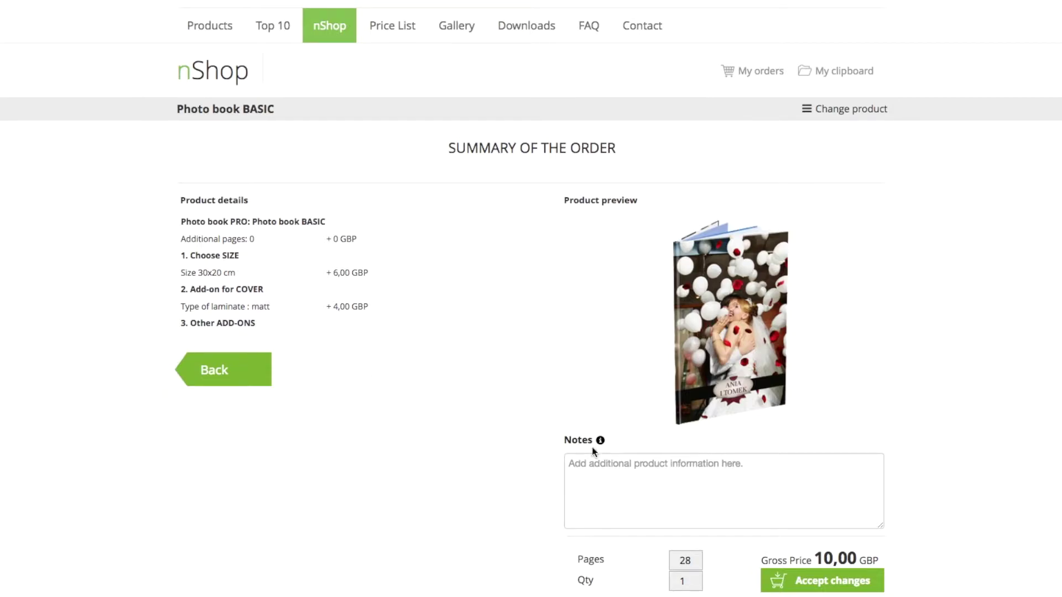
{"action": "left_click", "coordinate": [712, 467]}
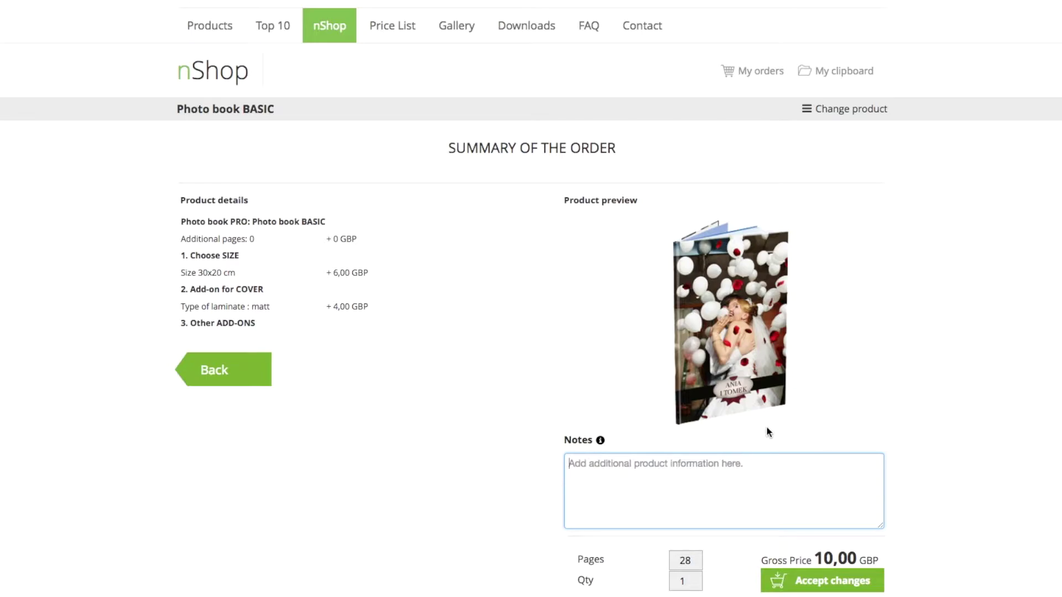
{"action": "left_click", "coordinate": [830, 591]}
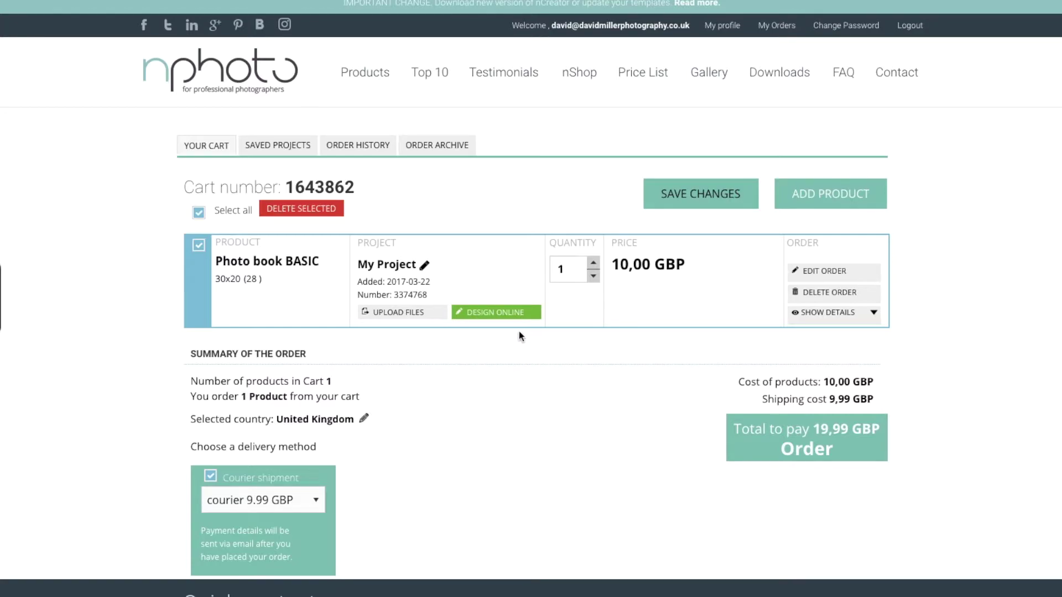
Step: Start online design from the cart, browse the templates and pick Blank Theme
{"action": "left_click", "coordinate": [490, 316]}
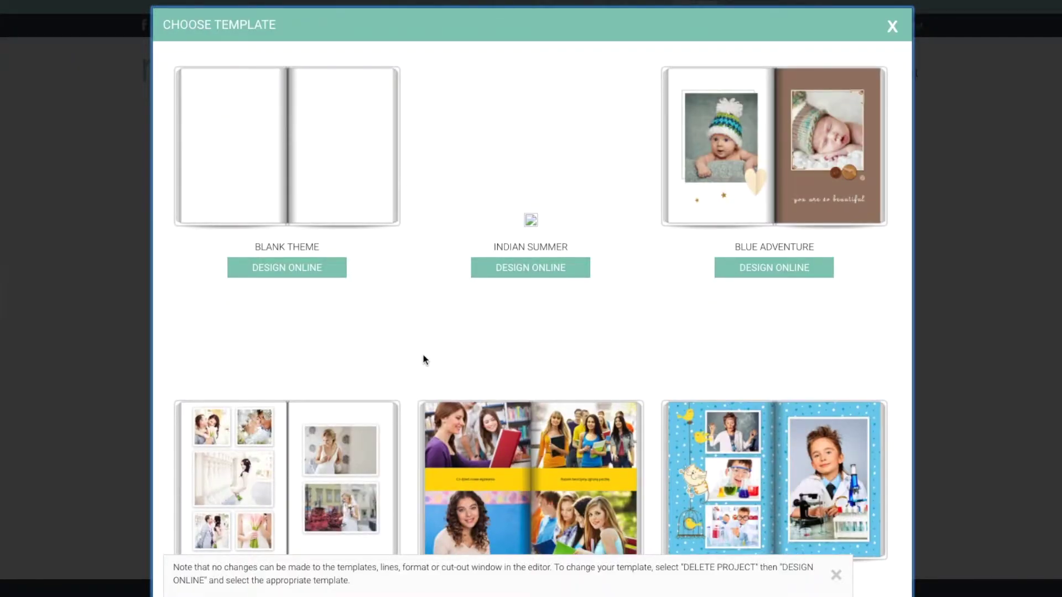
{"action": "scroll", "coordinate": [424, 360], "scroll_direction": "down", "scroll_amount": 10}
{"action": "scroll", "coordinate": [423, 358], "scroll_direction": "down", "scroll_amount": 15}
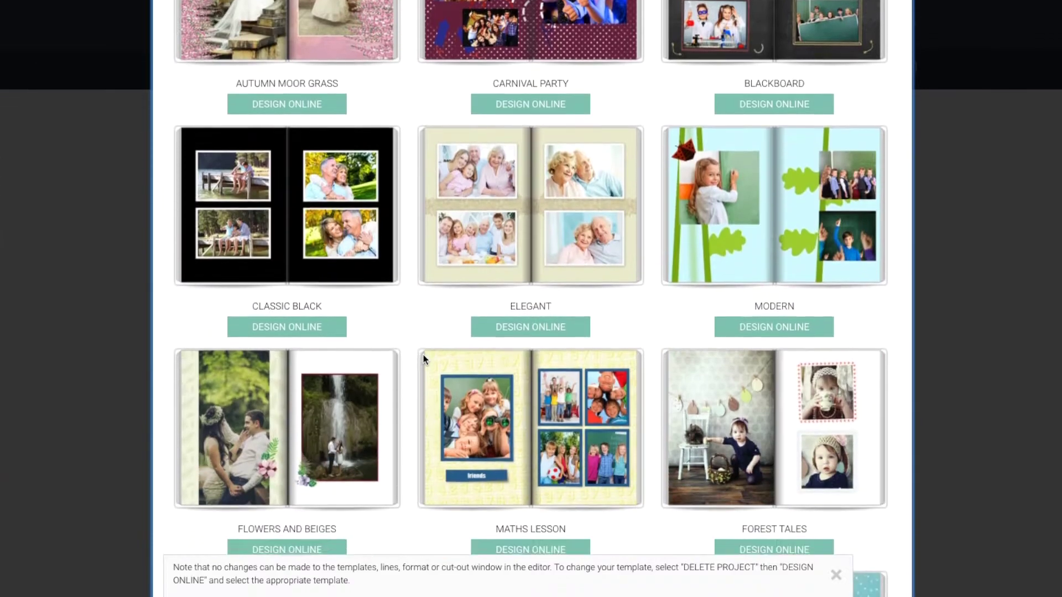
{"action": "scroll", "coordinate": [423, 359], "scroll_direction": "down", "scroll_amount": 3}
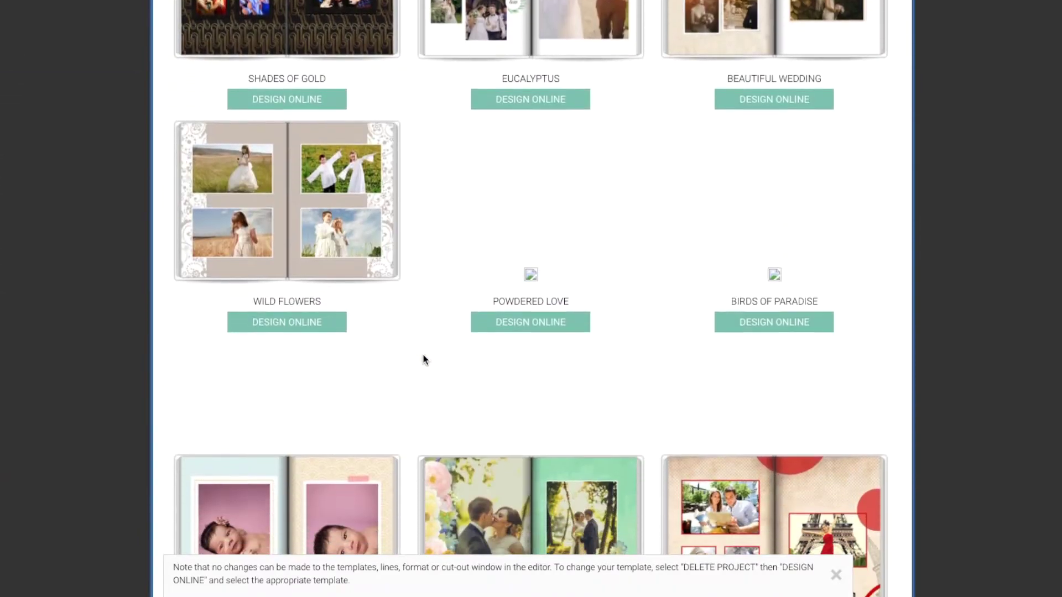
{"action": "scroll", "coordinate": [424, 360], "scroll_direction": "up", "scroll_amount": 6}
{"action": "scroll", "coordinate": [423, 358], "scroll_direction": "up", "scroll_amount": 5}
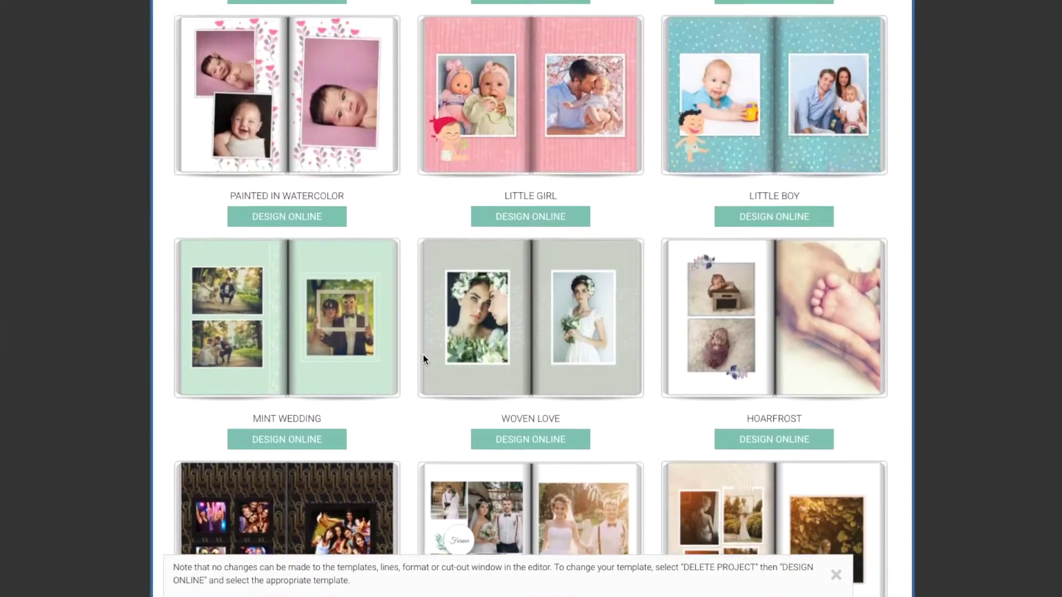
{"action": "scroll", "coordinate": [423, 358], "scroll_direction": "down", "scroll_amount": 15}
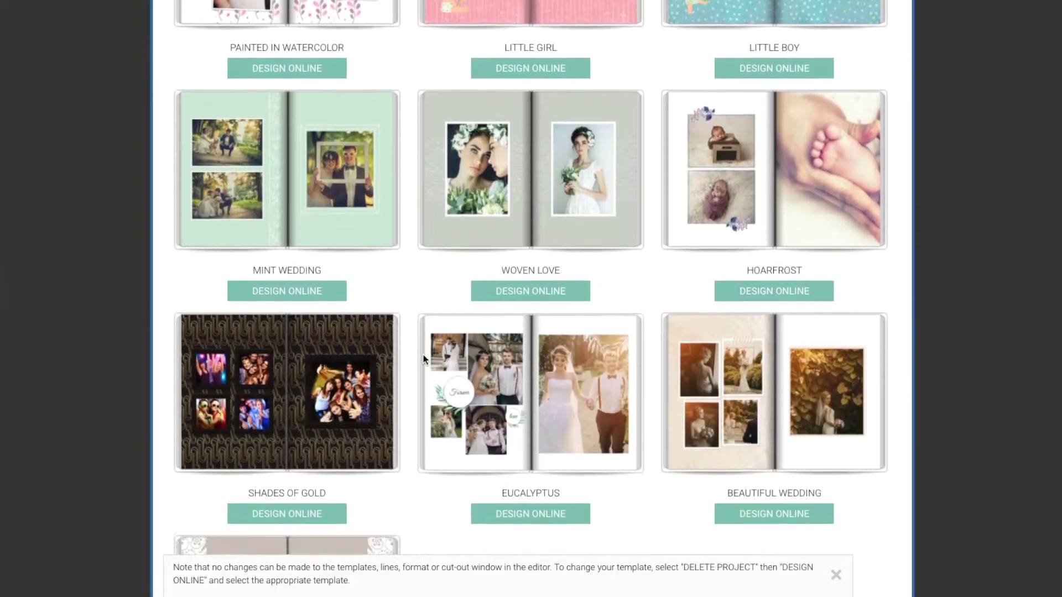
{"action": "scroll", "coordinate": [423, 357], "scroll_direction": "down", "scroll_amount": 16}
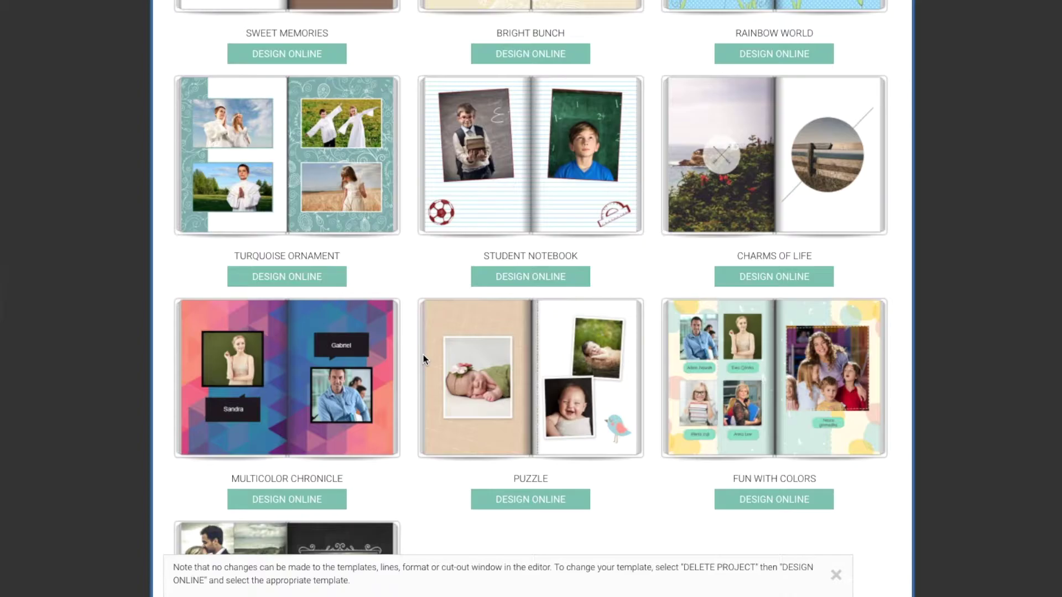
{"action": "scroll", "coordinate": [423, 357], "scroll_direction": "up", "scroll_amount": 15}
{"action": "scroll", "coordinate": [423, 358], "scroll_direction": "up", "scroll_amount": 20}
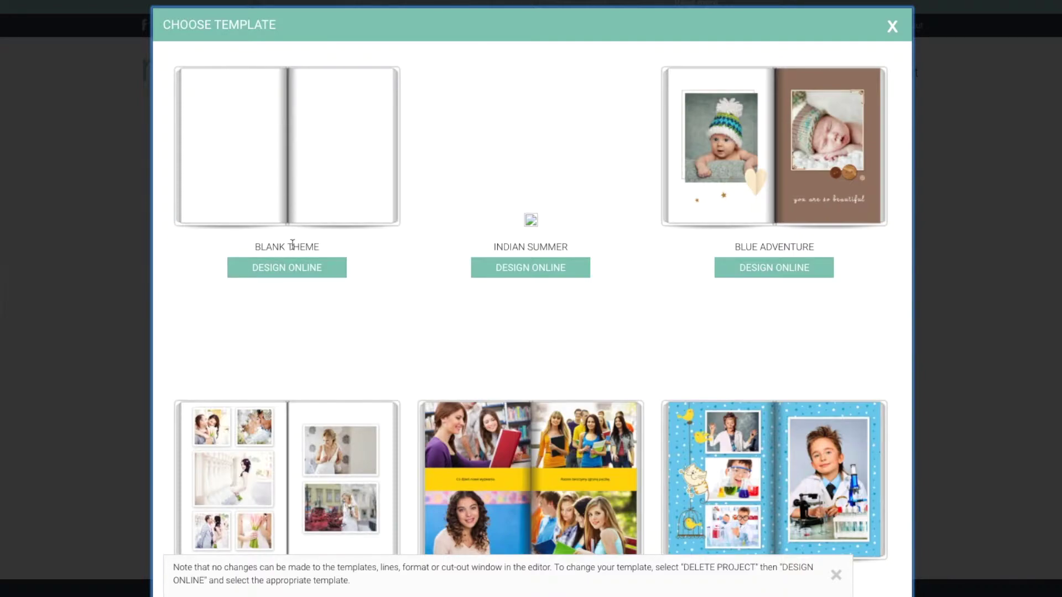
{"action": "left_click", "coordinate": [286, 273]}
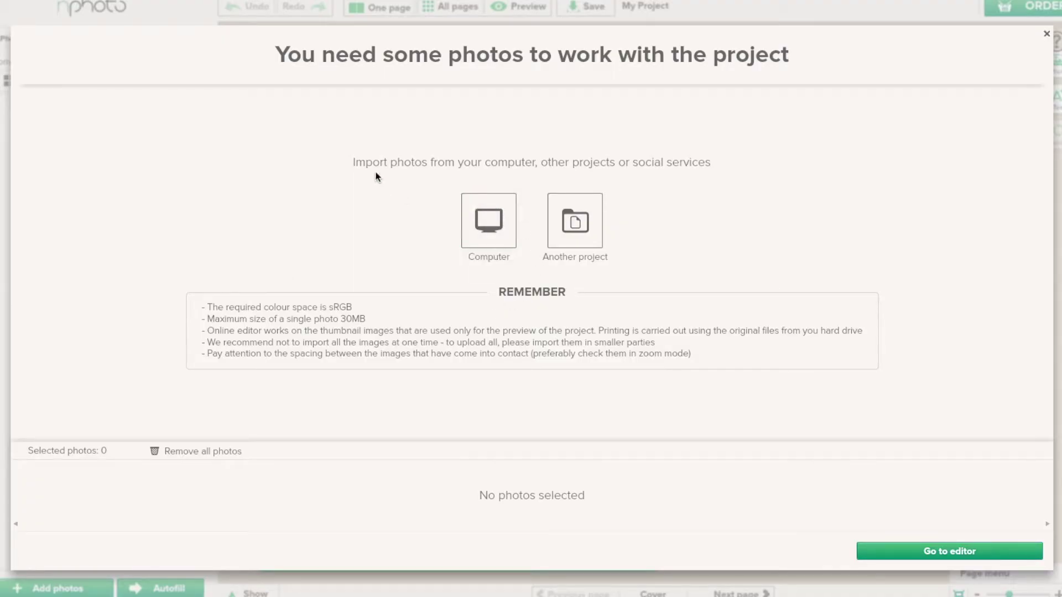
Step: Upload all 28 photos from the testprints folder on this computer and enter the book editor
{"action": "left_click", "coordinate": [491, 225]}
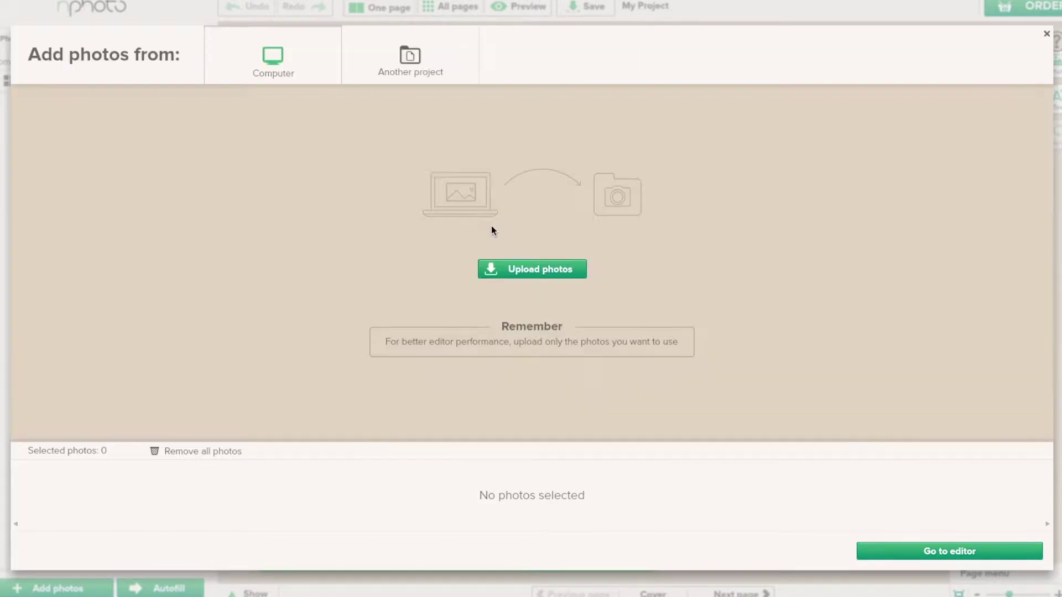
{"action": "left_click", "coordinate": [499, 271]}
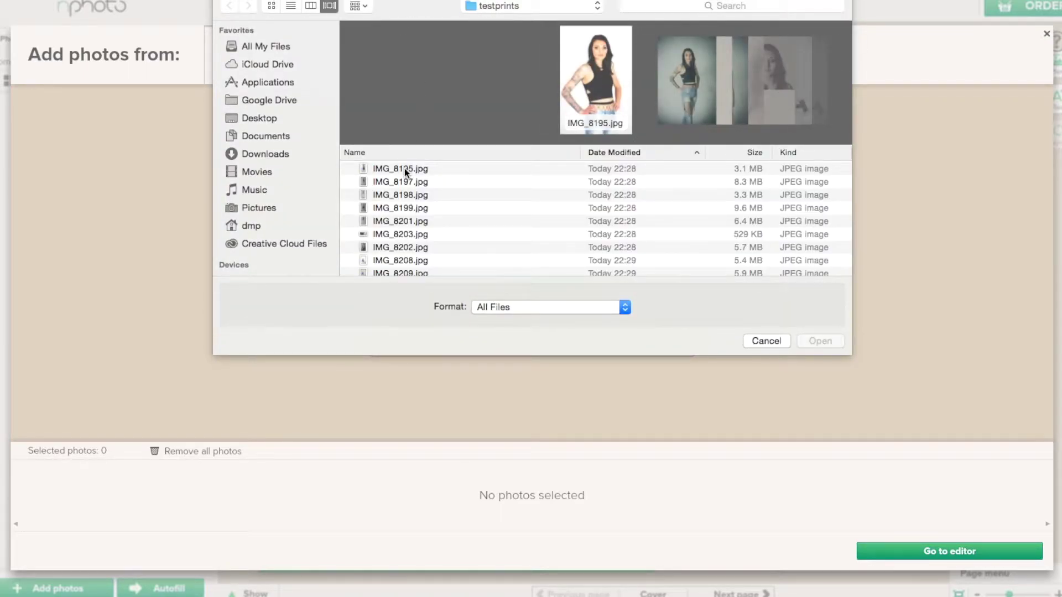
{"action": "key", "text": "super+a"}
{"action": "left_click", "coordinate": [830, 341]}
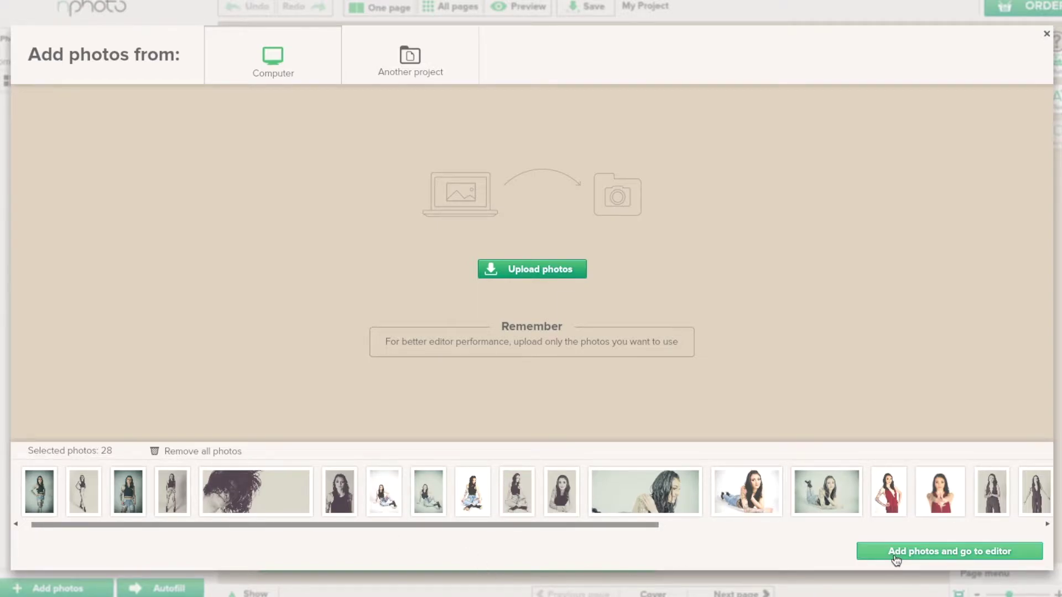
{"action": "left_click", "coordinate": [931, 553]}
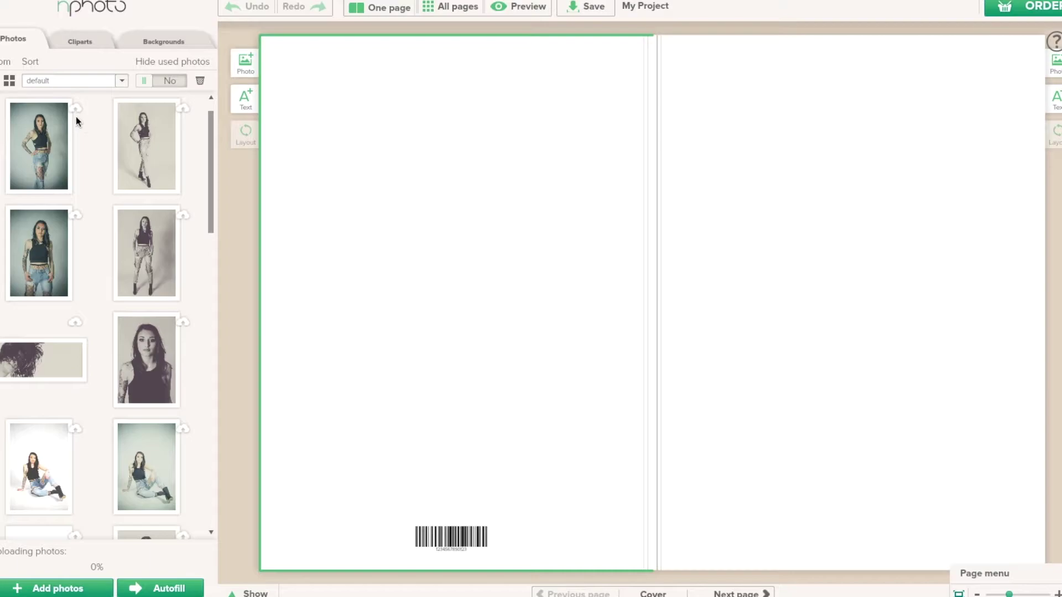
Step: Drag IMG_8203 from the Photos panel onto the right-hand cover page
{"action": "mouse_move", "coordinate": [72, 109]}
{"action": "mouse_move", "coordinate": [56, 228]}
{"action": "mouse_move", "coordinate": [64, 379]}
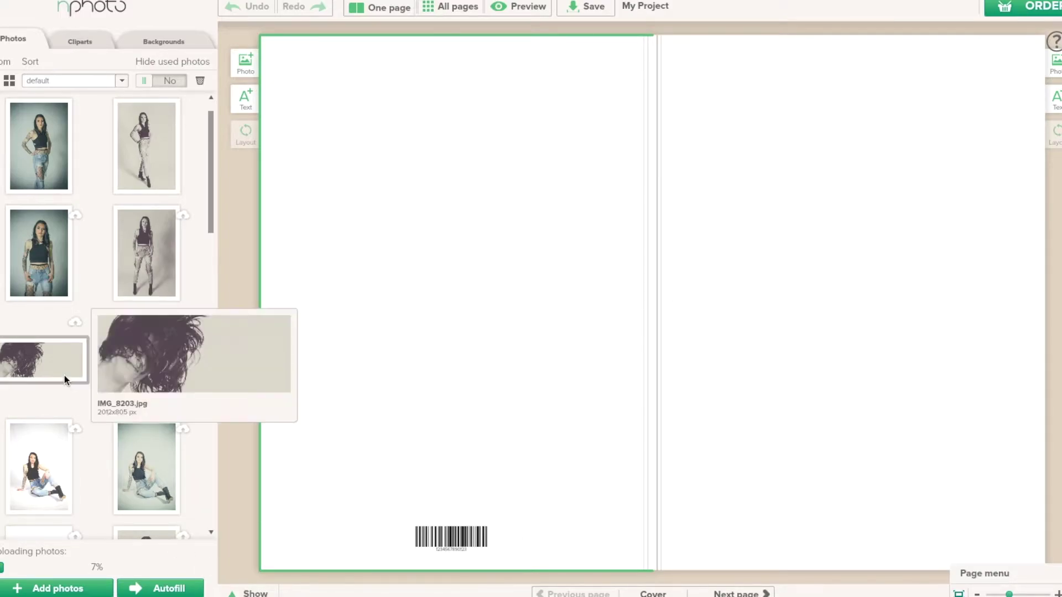
{"action": "left_click_drag", "start_coordinate": [64, 376], "coordinate": [828, 283]}
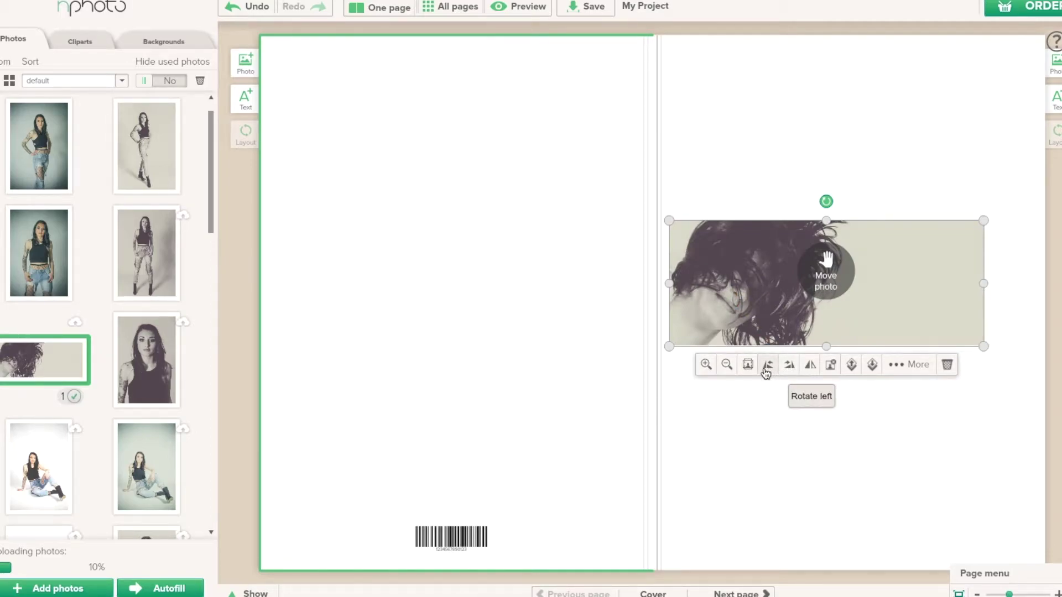
Step: Flip the hair photo horizontally and resize it into a wide band across the middle of both pages
{"action": "left_click", "coordinate": [811, 366]}
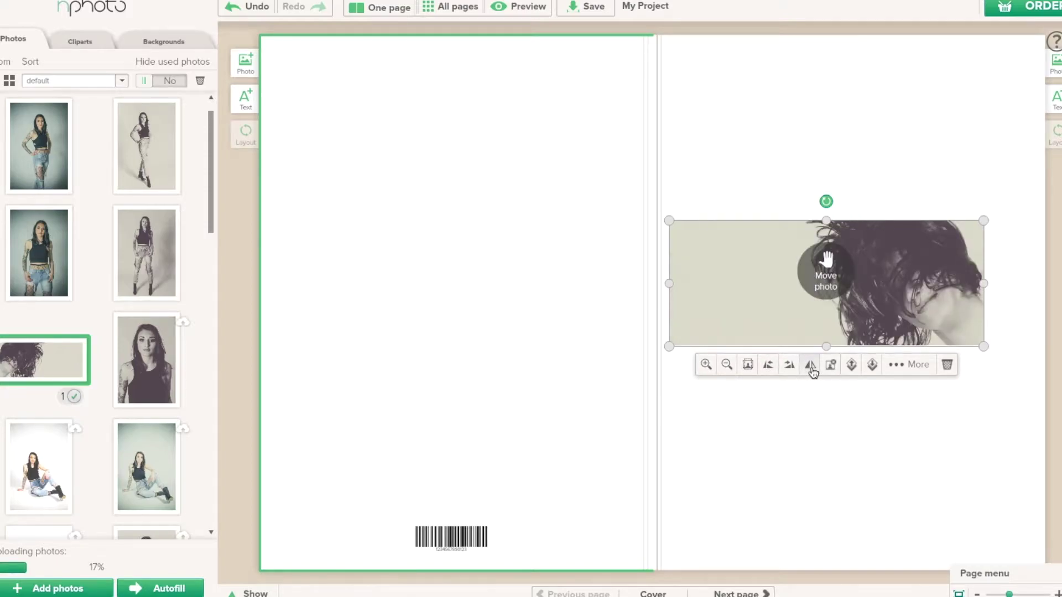
{"action": "left_click_drag", "start_coordinate": [949, 294], "coordinate": [996, 291]}
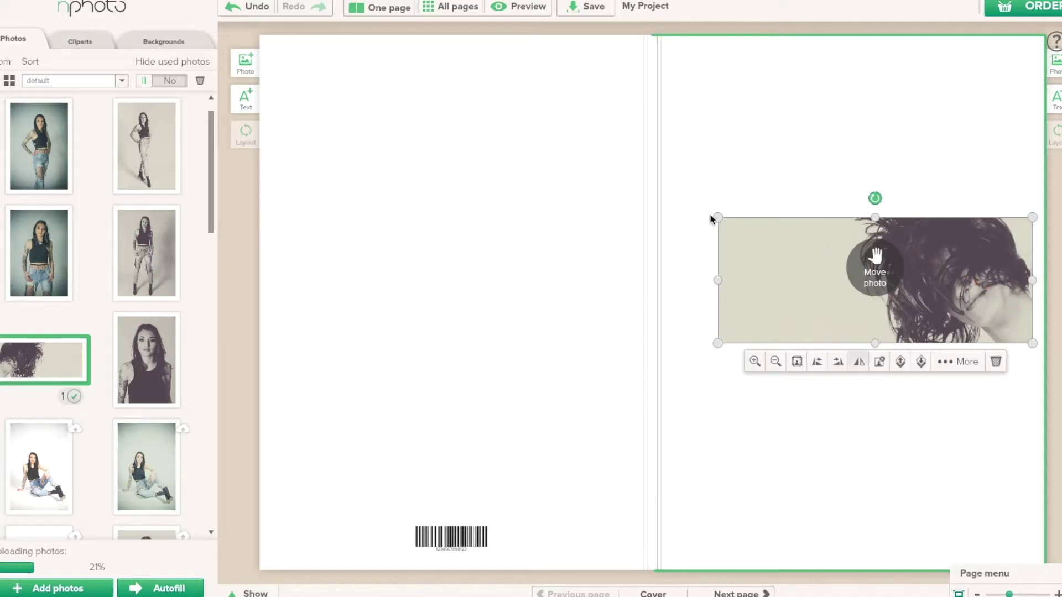
{"action": "left_click_drag", "start_coordinate": [718, 215], "coordinate": [232, 143]}
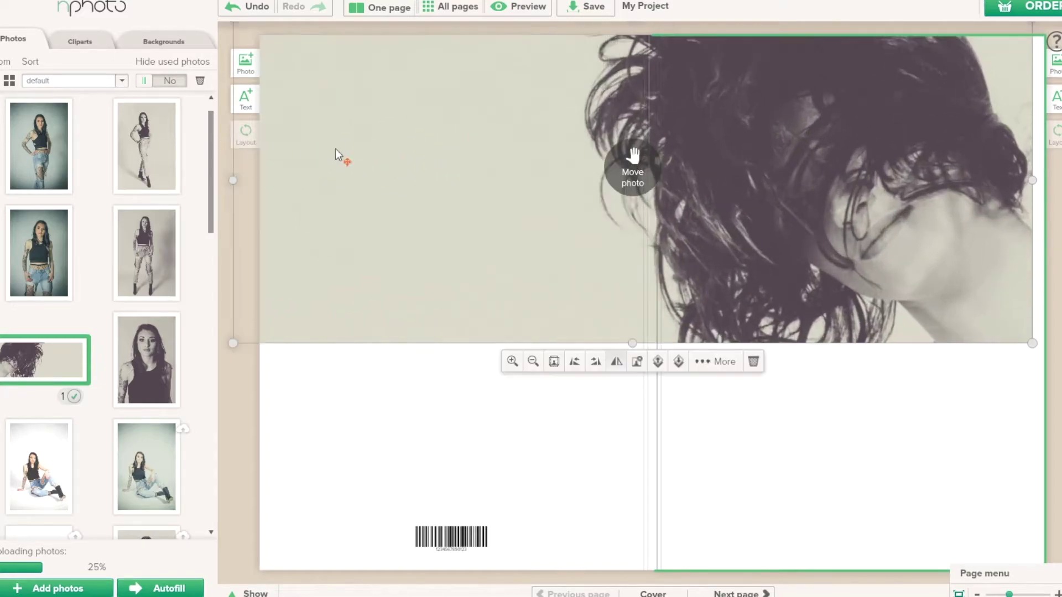
{"action": "left_click_drag", "start_coordinate": [665, 206], "coordinate": [681, 209]}
{"action": "left_click_drag", "start_coordinate": [782, 175], "coordinate": [788, 252]}
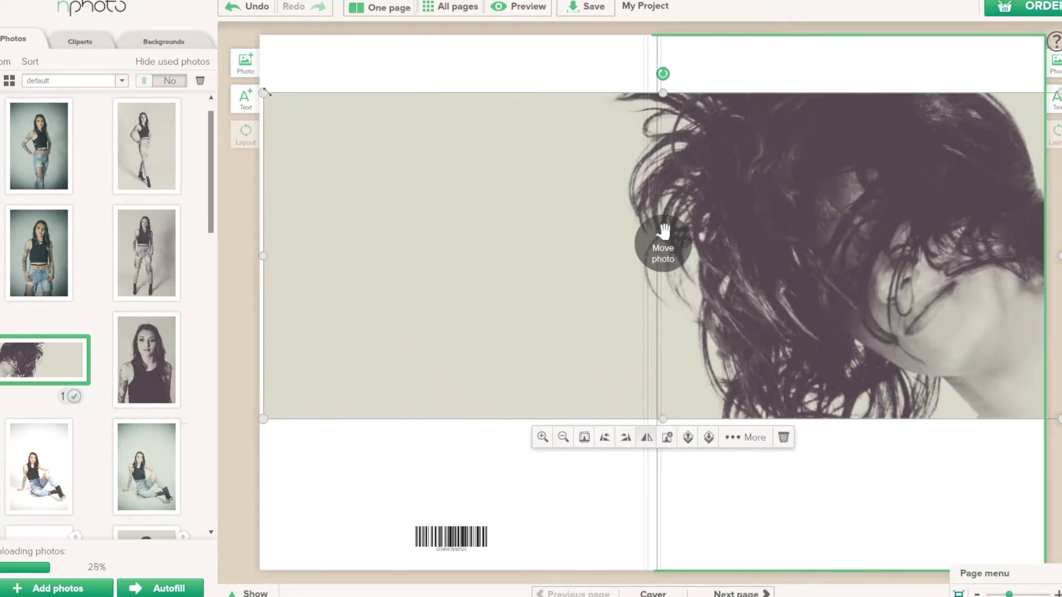
{"action": "left_click_drag", "start_coordinate": [263, 256], "coordinate": [241, 256]}
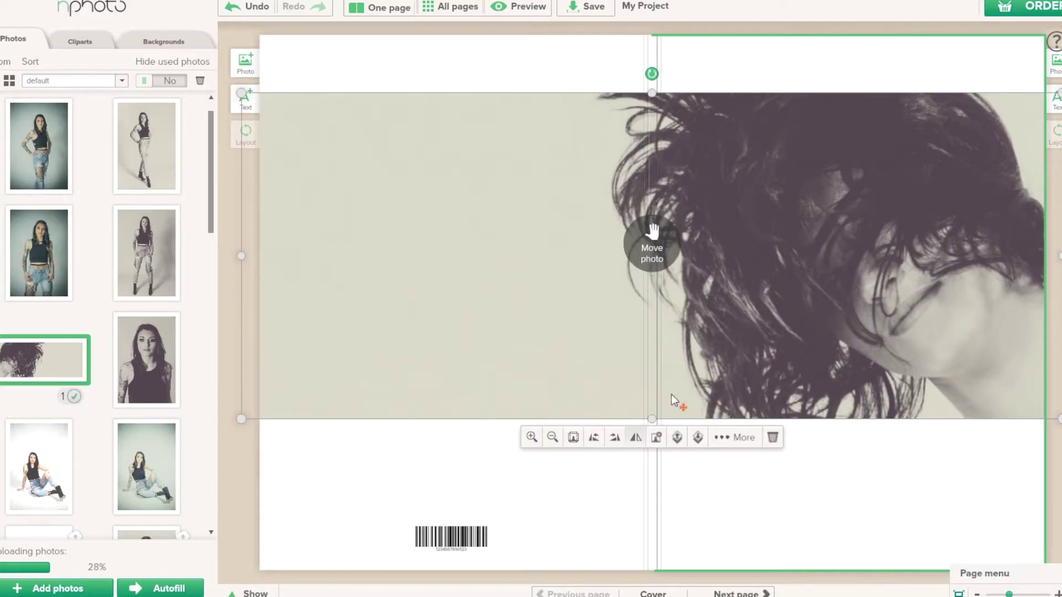
{"action": "left_click_drag", "start_coordinate": [651, 418], "coordinate": [648, 344]}
{"action": "left_click_drag", "start_coordinate": [848, 230], "coordinate": [850, 280]}
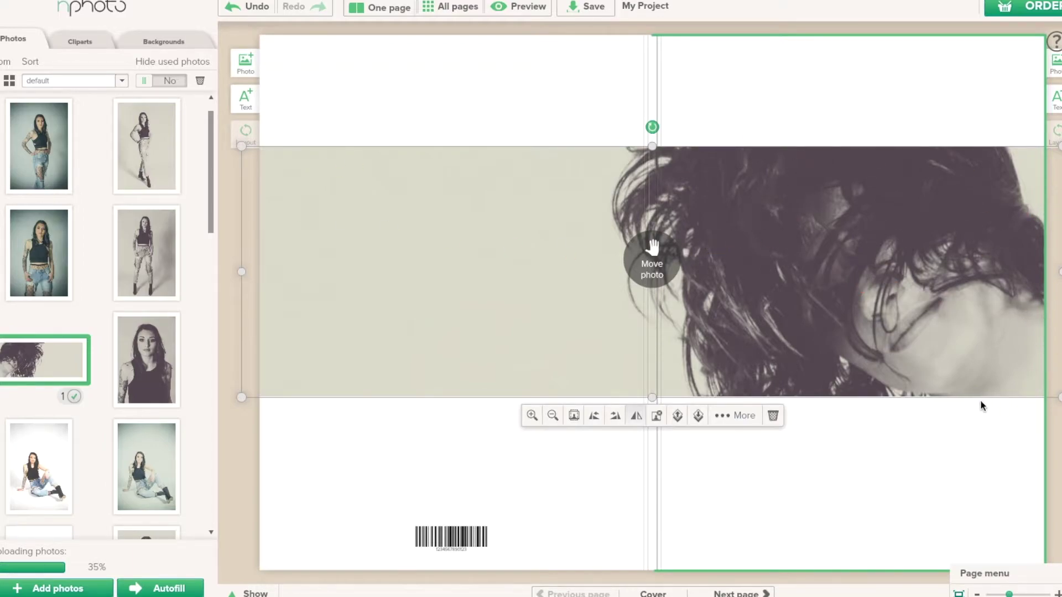
{"action": "left_click", "coordinate": [933, 485]}
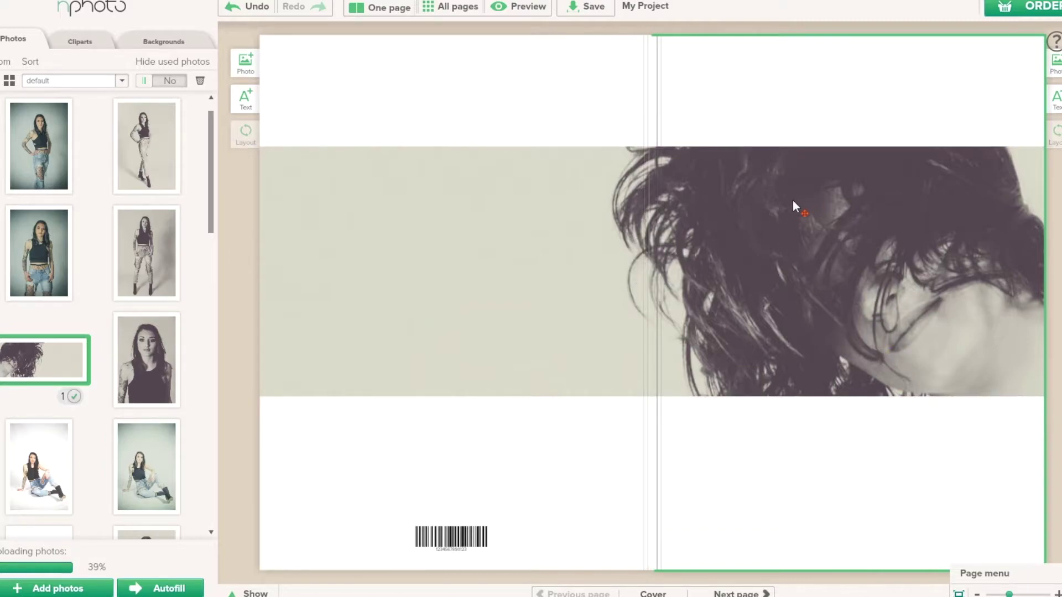
Step: Add a Model Shoot text box to the cover and make its text white
{"action": "left_click", "coordinate": [1056, 103]}
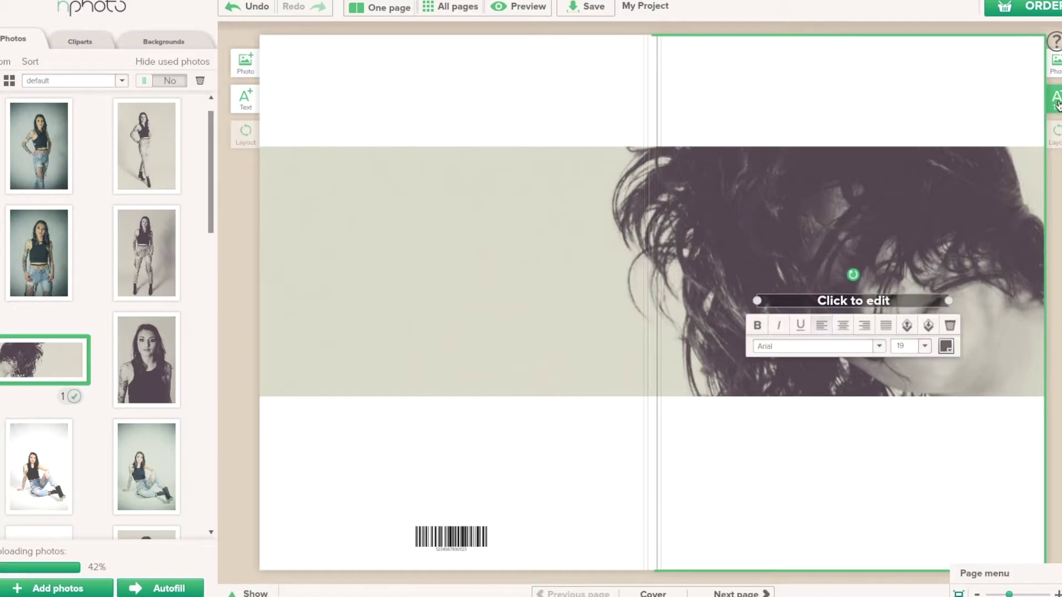
{"action": "left_click", "coordinate": [877, 304]}
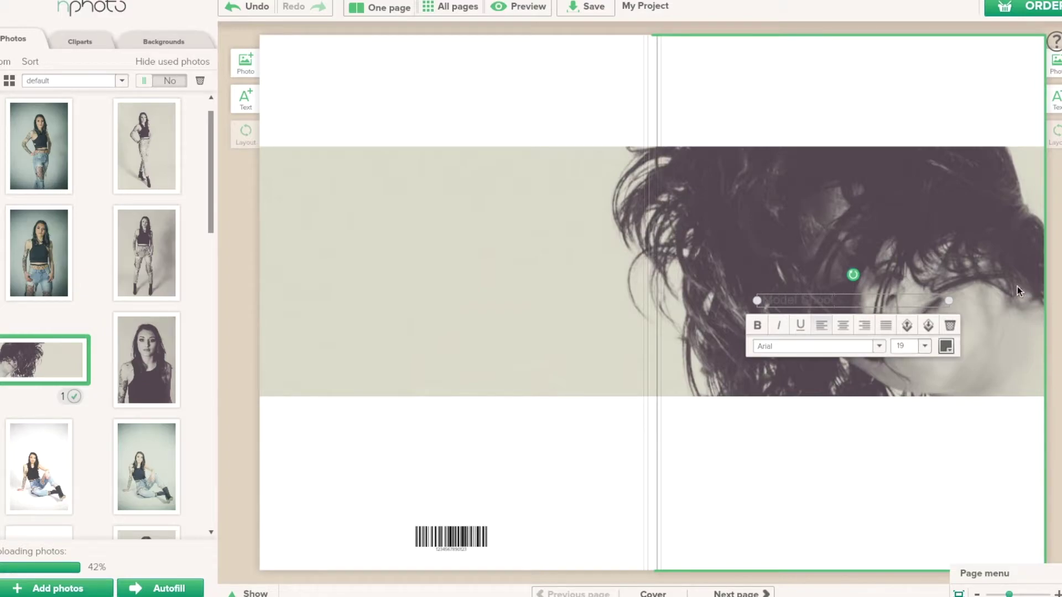
{"action": "left_click_drag", "start_coordinate": [839, 299], "coordinate": [743, 305]}
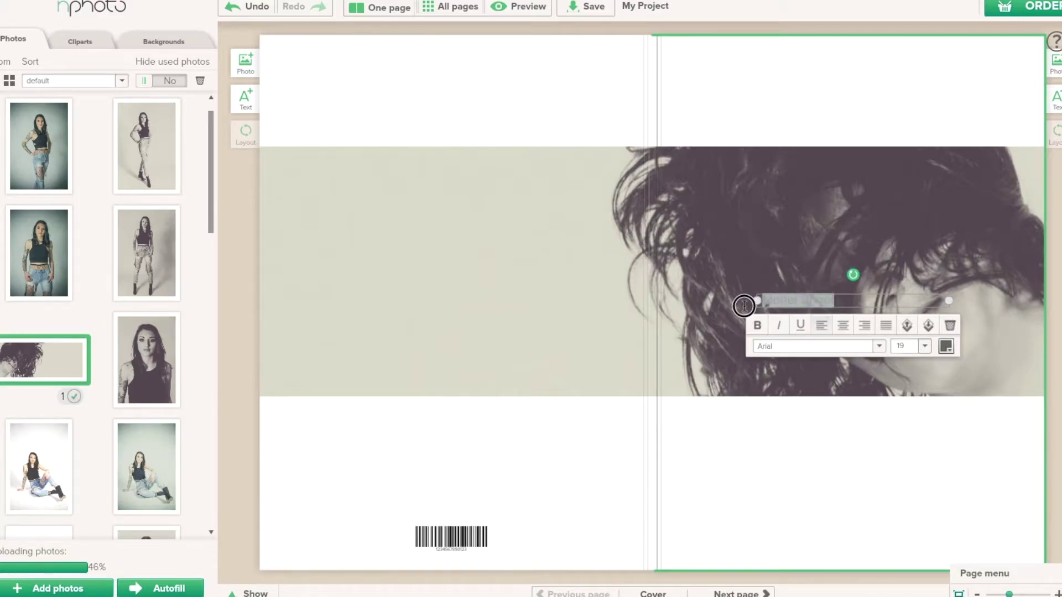
{"action": "left_click", "coordinate": [947, 347]}
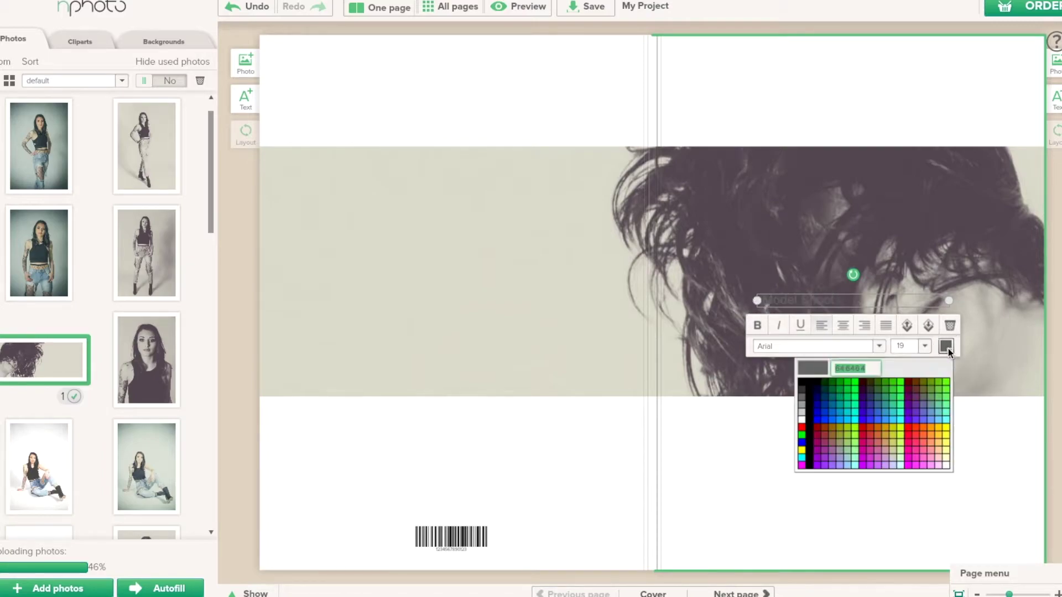
{"action": "left_click", "coordinate": [801, 419]}
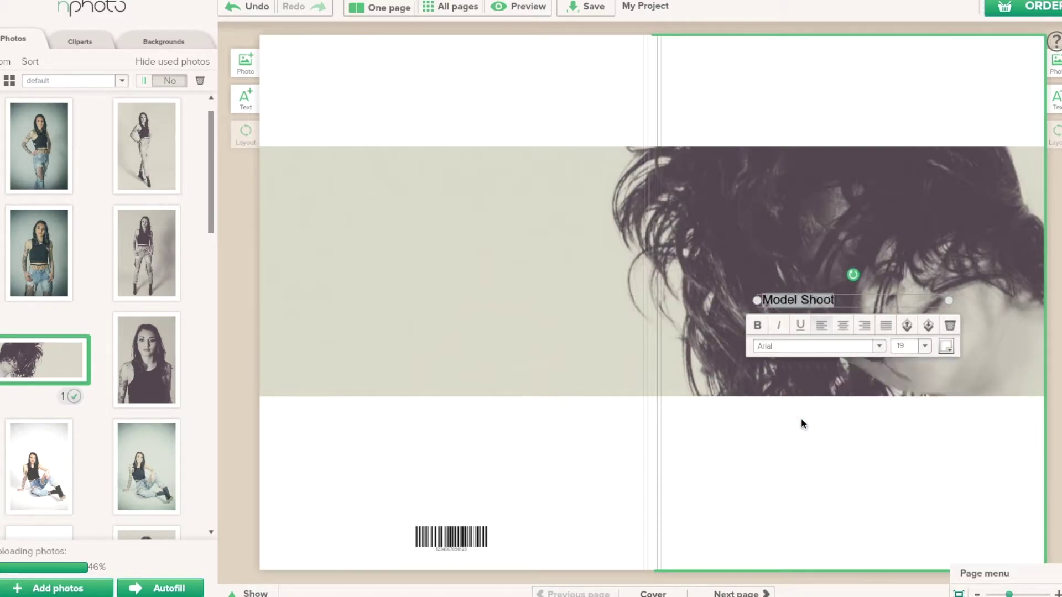
Step: Set the Model Shoot title font to Lato
{"action": "left_click", "coordinate": [880, 348]}
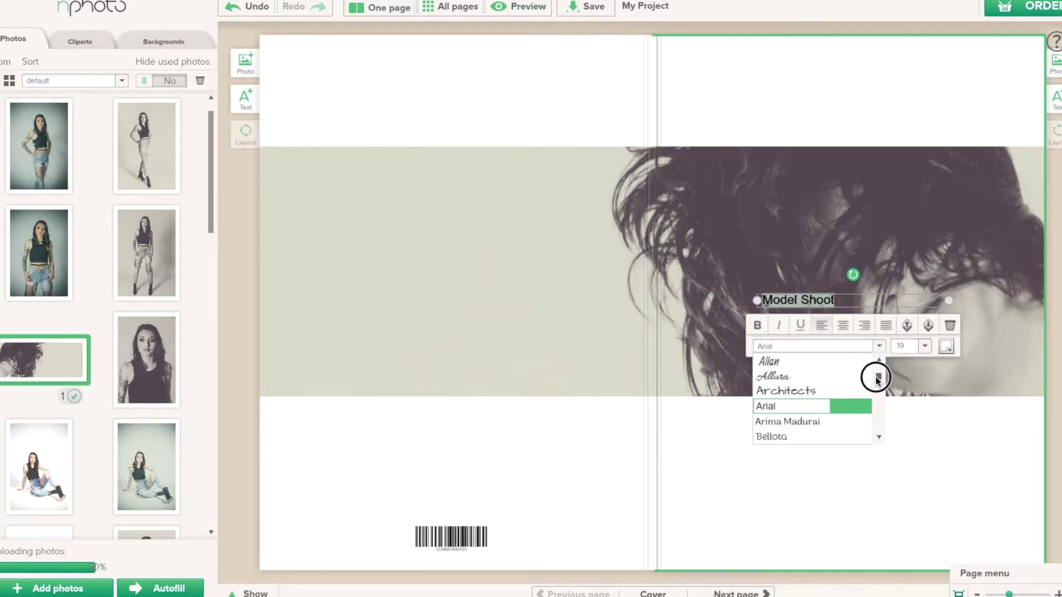
{"action": "left_click", "coordinate": [879, 438]}
{"action": "left_click", "coordinate": [879, 437]}
{"action": "left_click", "coordinate": [879, 438]}
{"action": "left_click", "coordinate": [878, 439]}
{"action": "left_click", "coordinate": [878, 439]}
{"action": "left_click", "coordinate": [879, 437]}
{"action": "left_click", "coordinate": [879, 436]}
{"action": "left_click", "coordinate": [878, 436]}
{"action": "left_click", "coordinate": [878, 403]}
{"action": "left_click", "coordinate": [759, 393]}
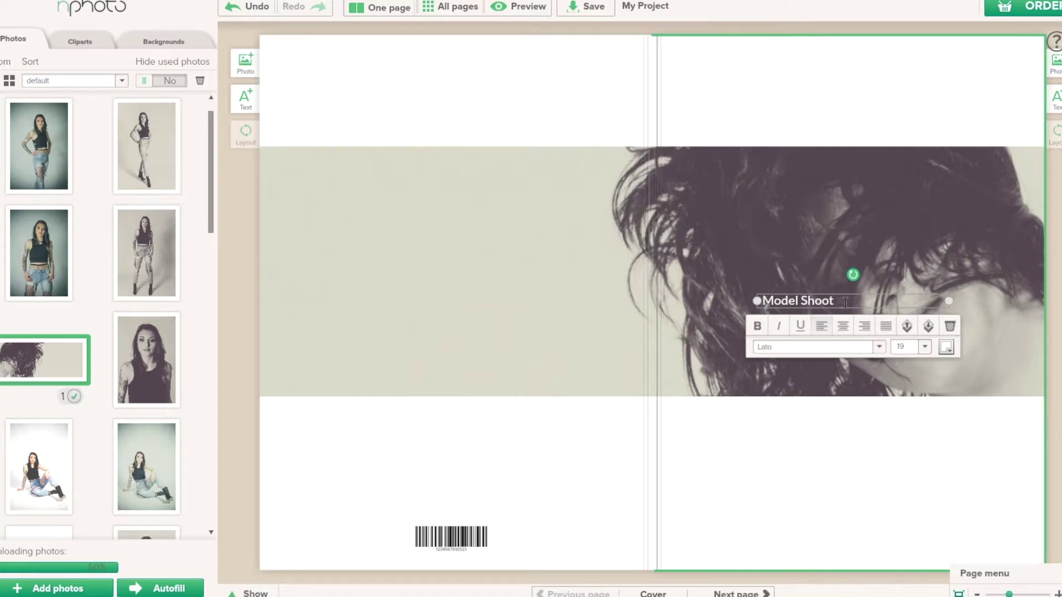
Step: Enlarge the title to size 48 and move it higher on the cover photo
{"action": "left_click", "coordinate": [924, 347]}
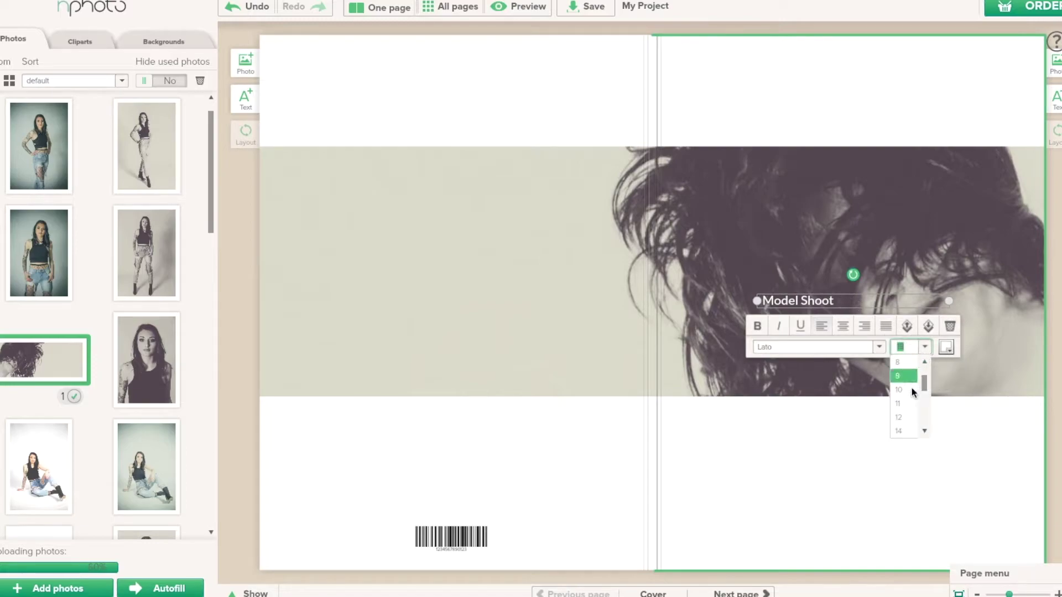
{"action": "scroll", "coordinate": [926, 435], "scroll_direction": "down", "scroll_amount": 5}
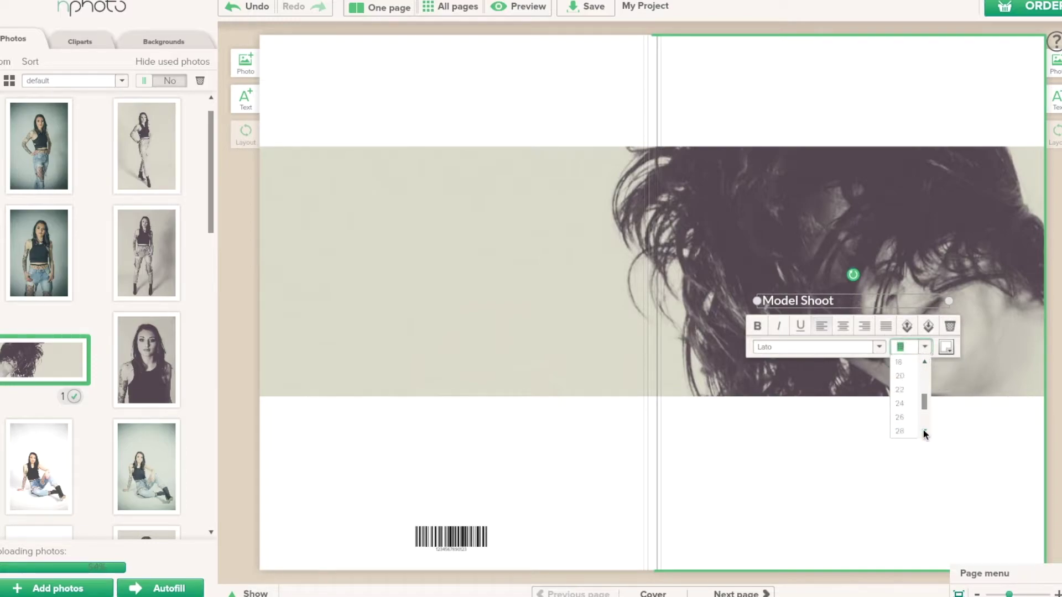
{"action": "left_click", "coordinate": [951, 417]}
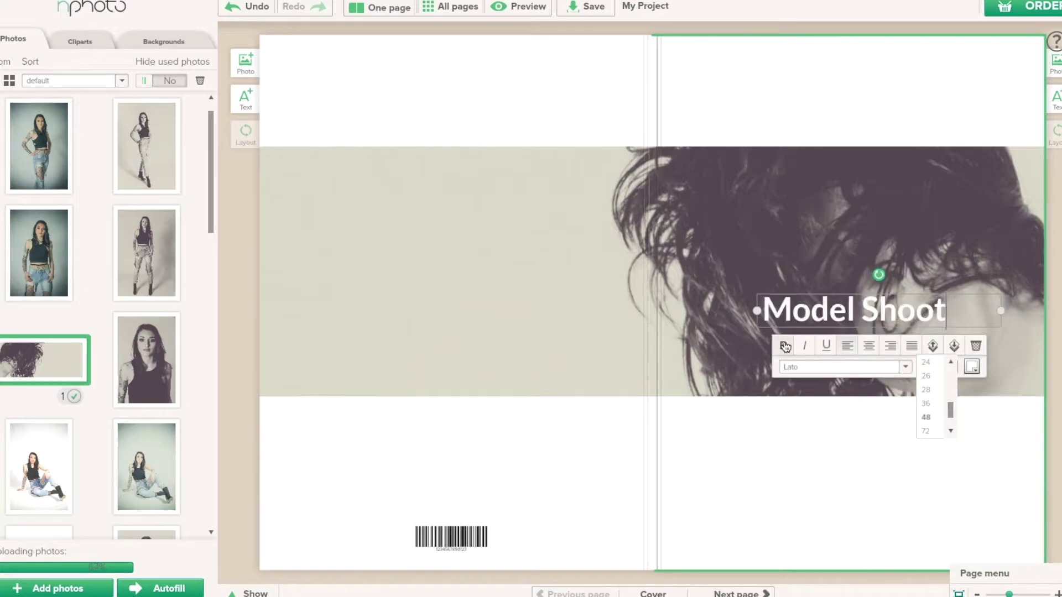
{"action": "left_click", "coordinate": [844, 494]}
{"action": "left_click_drag", "start_coordinate": [887, 312], "coordinate": [861, 223]}
{"action": "left_click", "coordinate": [990, 547]}
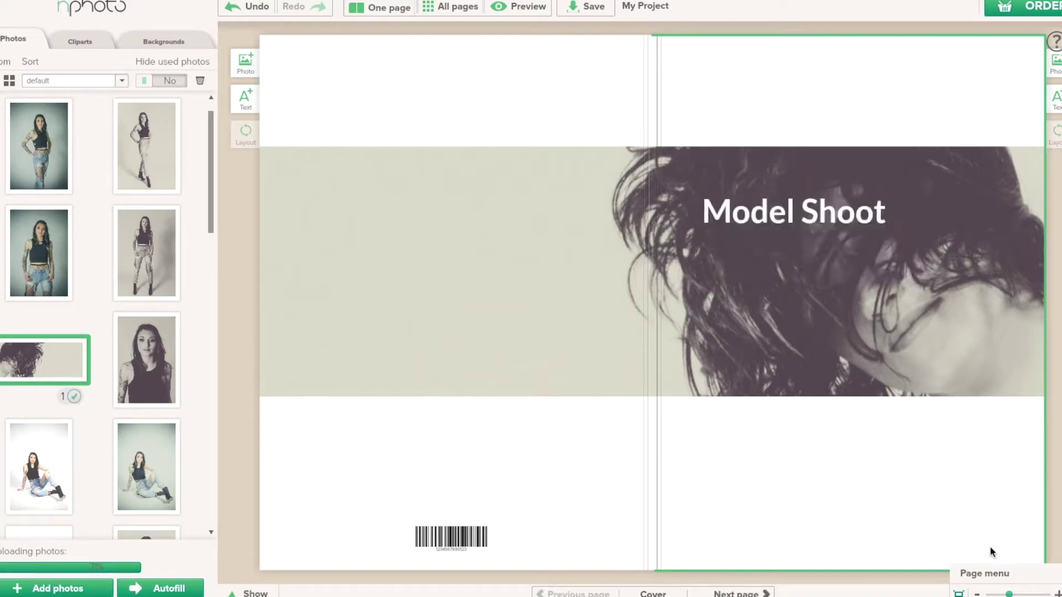
Step: Add a second text box with the photographer's credit on a new line, widened to fit
{"action": "left_click", "coordinate": [1056, 100]}
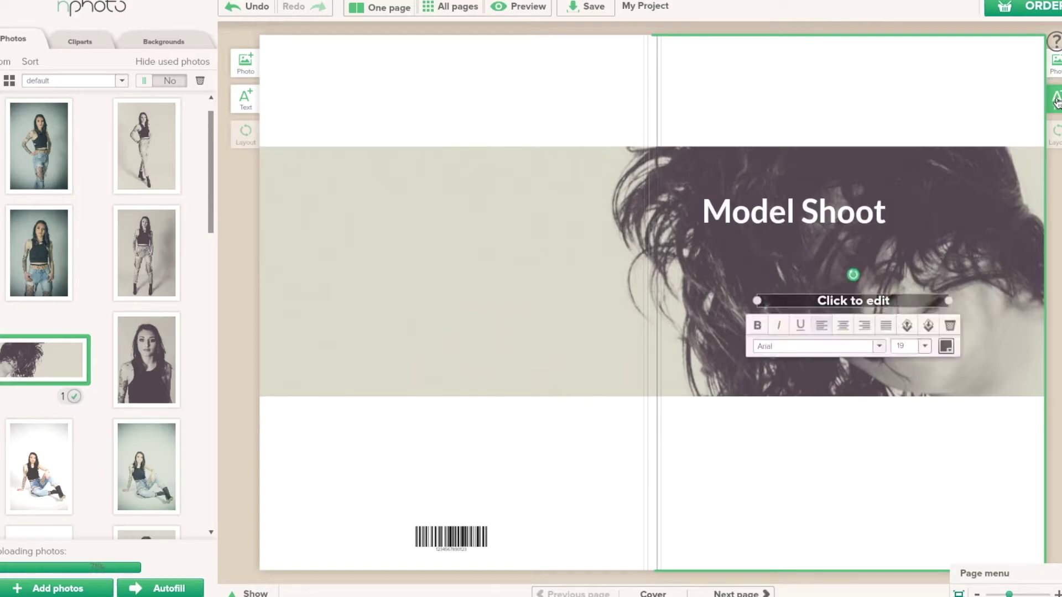
{"action": "left_click", "coordinate": [878, 299]}
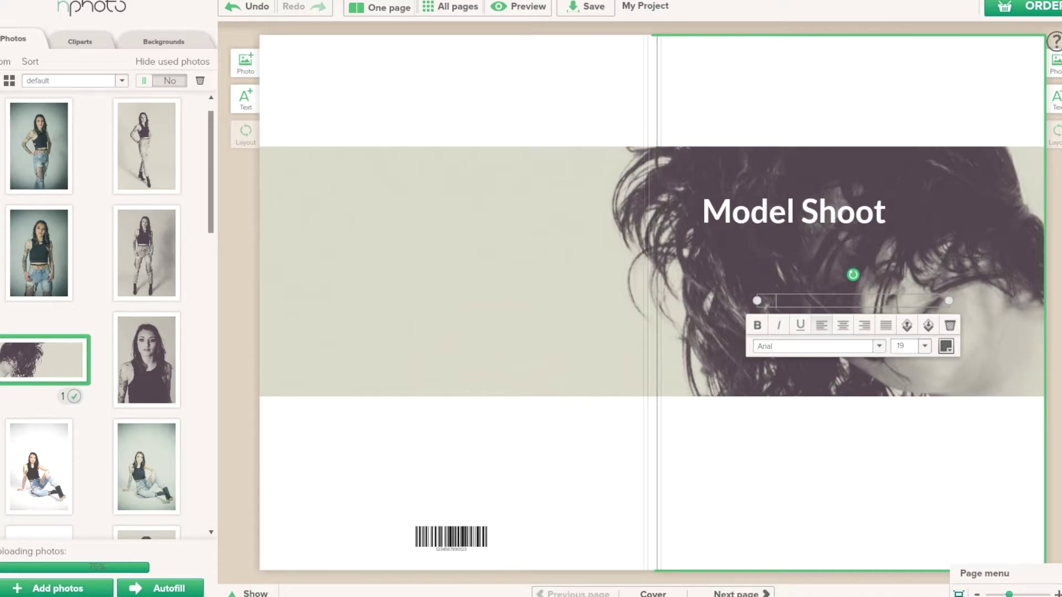
{"action": "key", "text": "Return"}
{"action": "type", "text": "David Millar"}
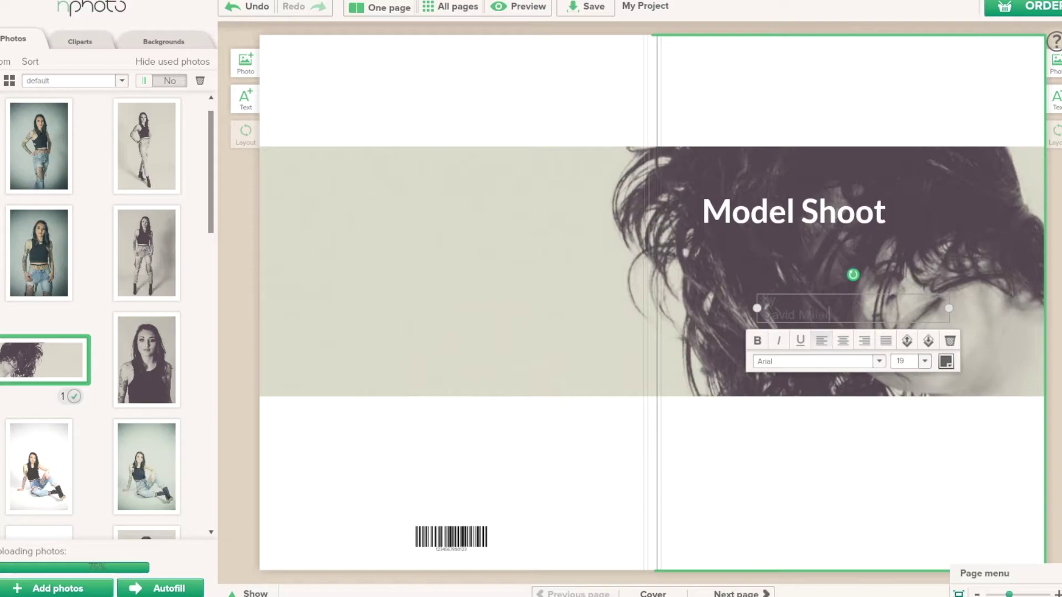
{"action": "type", "text": " Photo"}
{"action": "type", "text": "graphy"}
{"action": "type", "text": "y"}
{"action": "type", "text": " Training"}
{"action": "type", "text": " Online"}
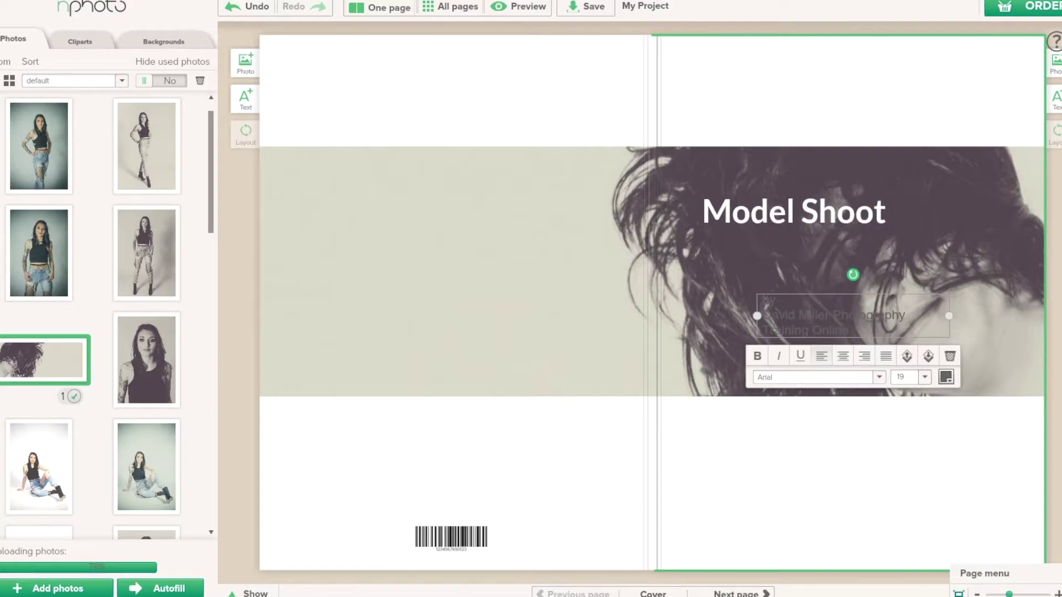
{"action": "left_click_drag", "start_coordinate": [950, 314], "coordinate": [1018, 321]}
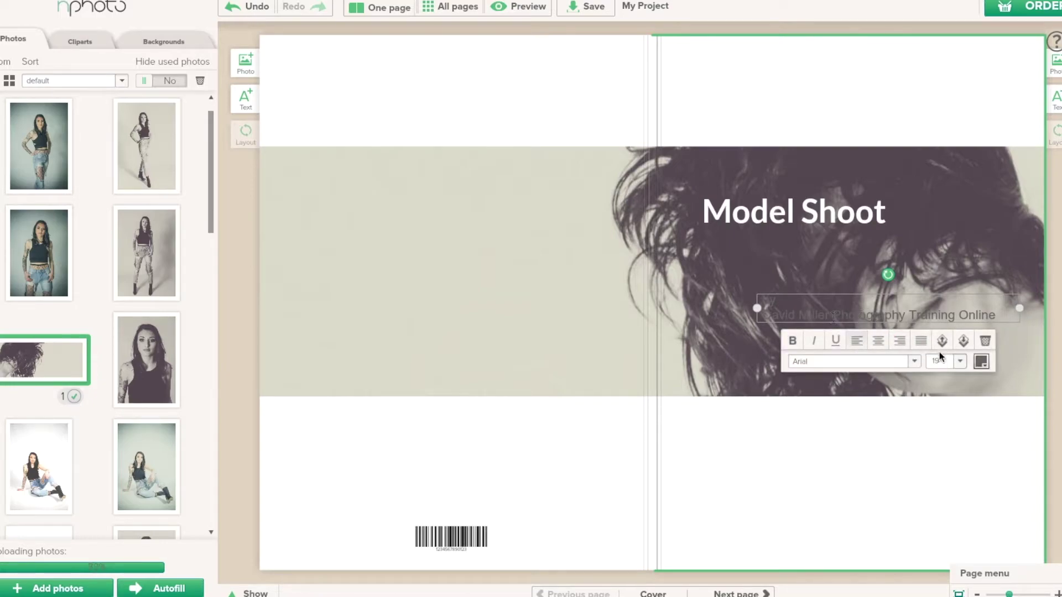
Step: Format both credit lines as white Arial at size 14
{"action": "left_click_drag", "start_coordinate": [994, 314], "coordinate": [715, 287]}
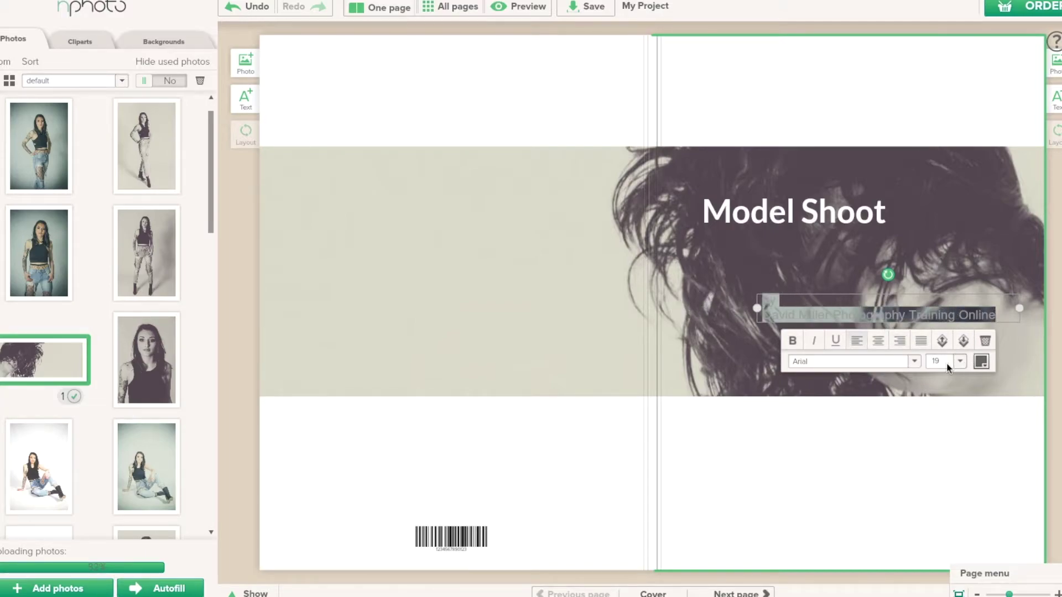
{"action": "left_click", "coordinate": [914, 362]}
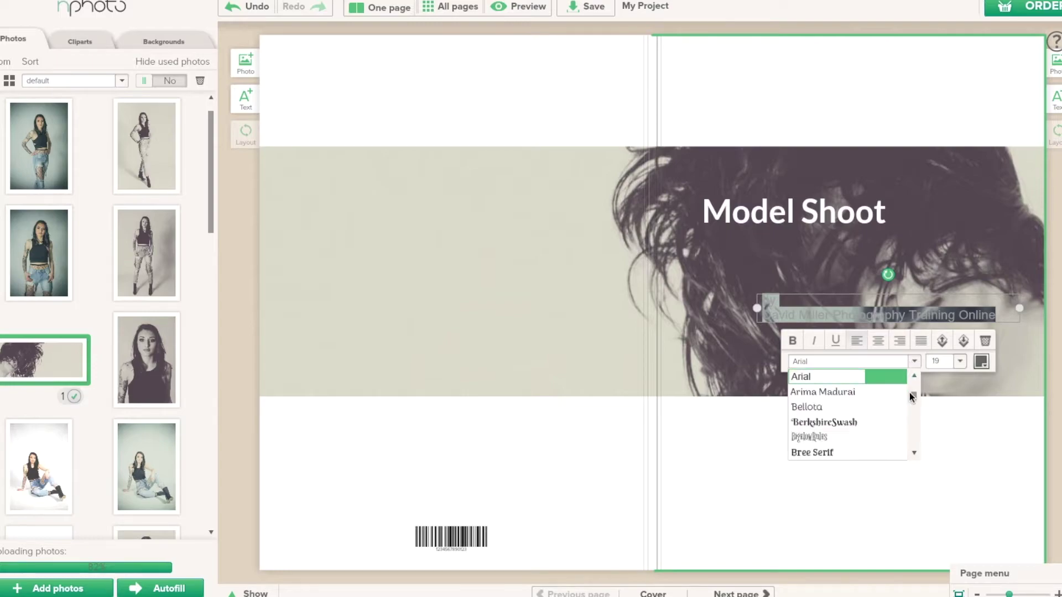
{"action": "left_click", "coordinate": [804, 378]}
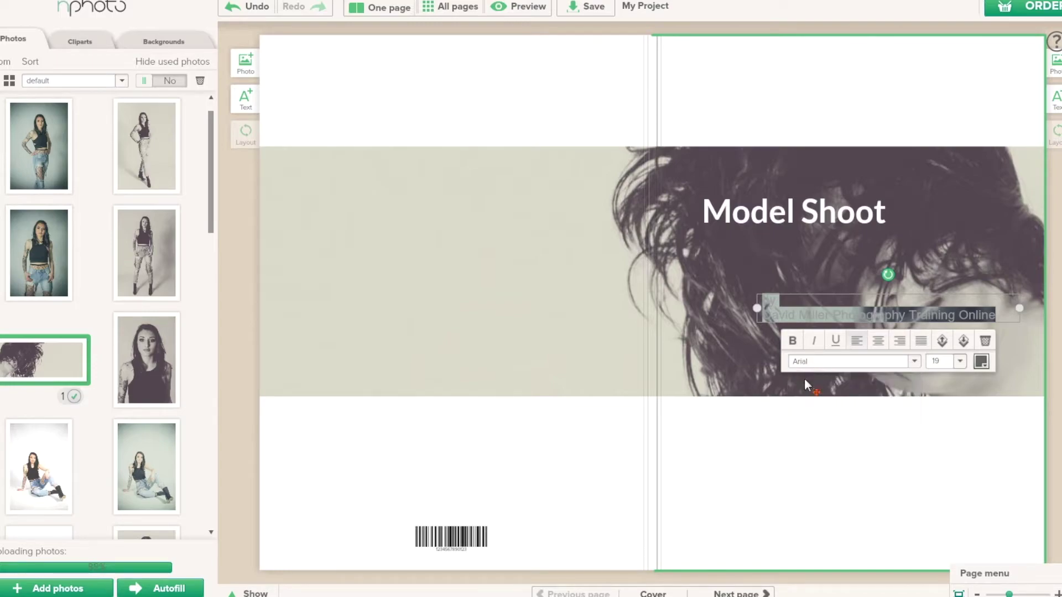
{"action": "left_click", "coordinate": [982, 363]}
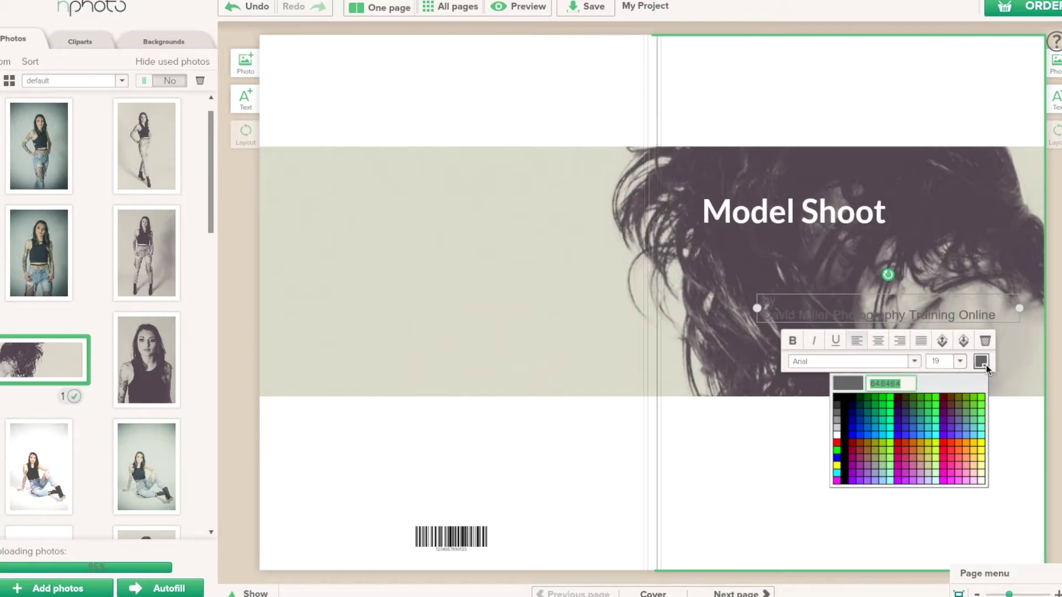
{"action": "left_click", "coordinate": [837, 436]}
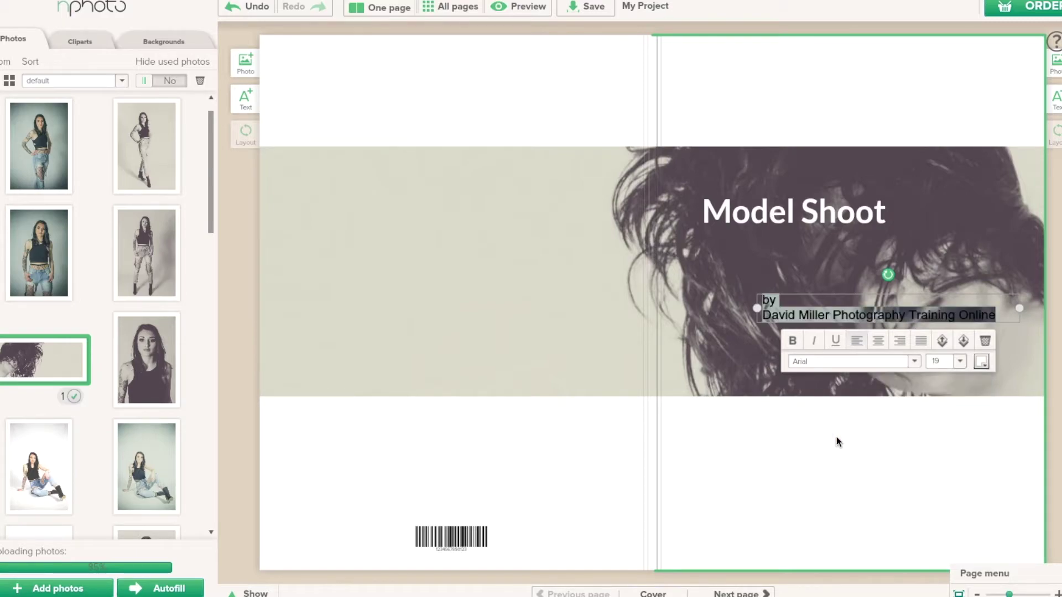
{"action": "left_click", "coordinate": [960, 362]}
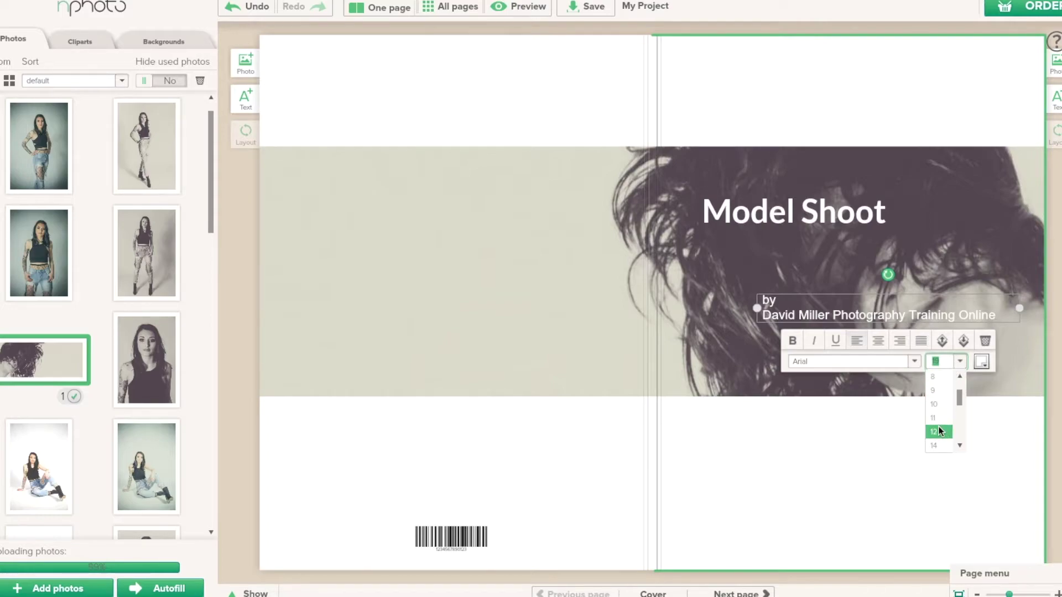
{"action": "left_click", "coordinate": [939, 445]}
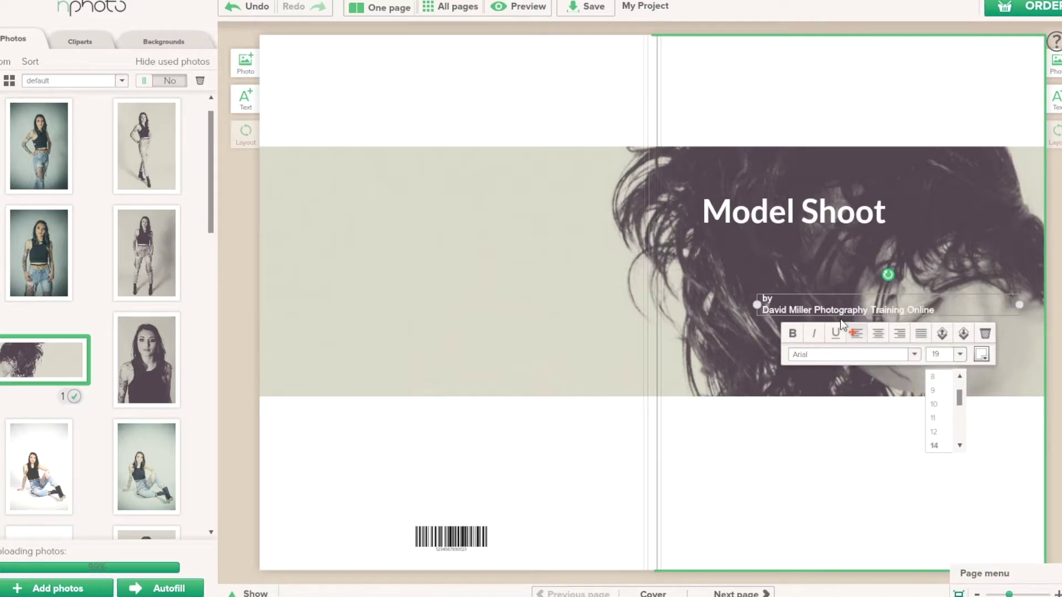
{"action": "left_click", "coordinate": [814, 269]}
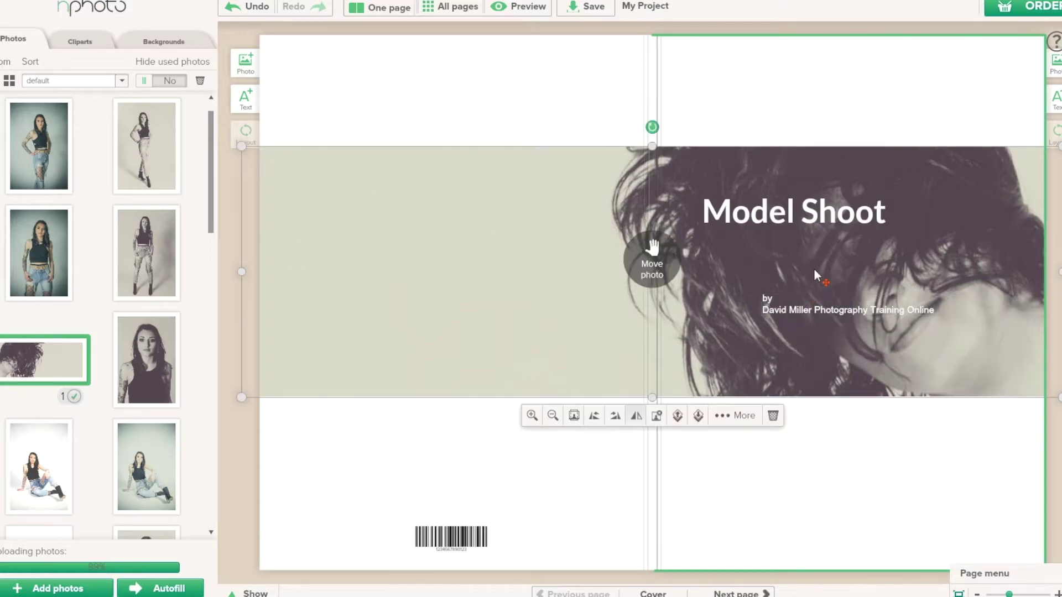
Step: Move the credit up under Model Shoot and right-align it beneath the title
{"action": "left_click", "coordinate": [814, 307]}
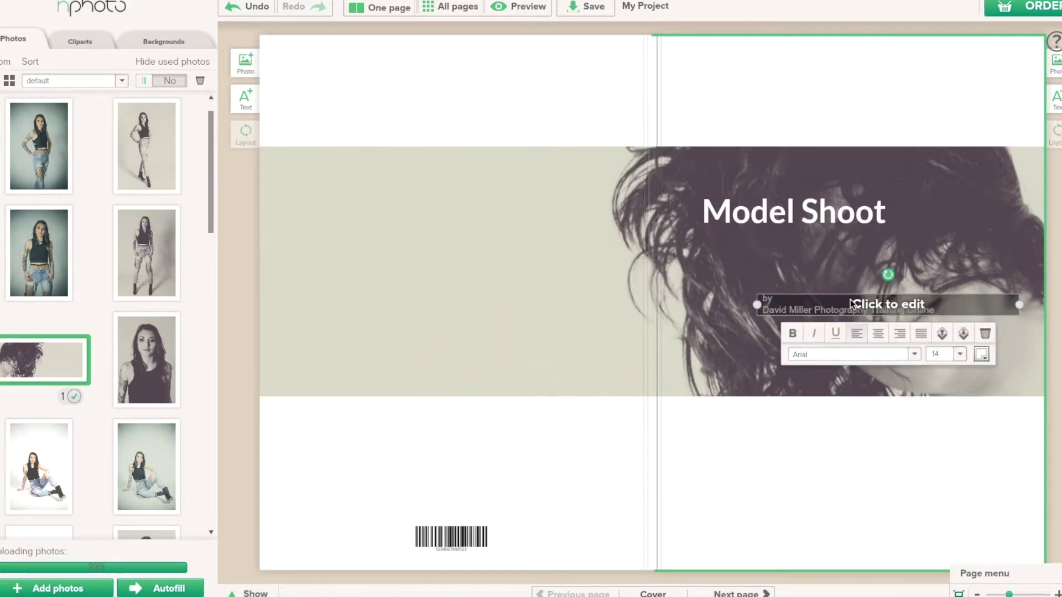
{"action": "left_click_drag", "start_coordinate": [792, 308], "coordinate": [776, 250]}
{"action": "left_click", "coordinate": [844, 270]}
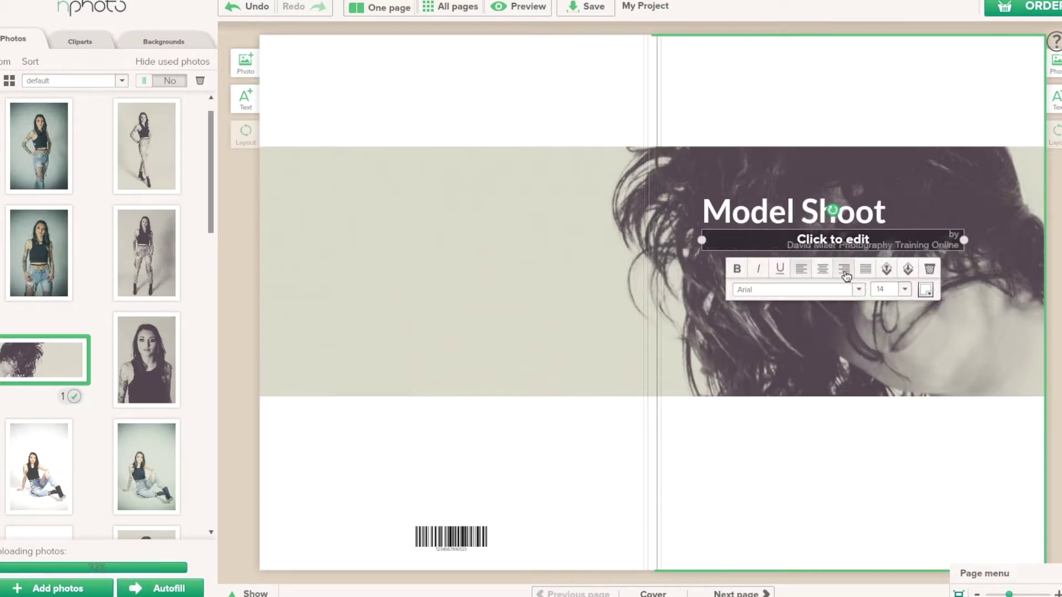
{"action": "left_click_drag", "start_coordinate": [929, 253], "coordinate": [855, 253]}
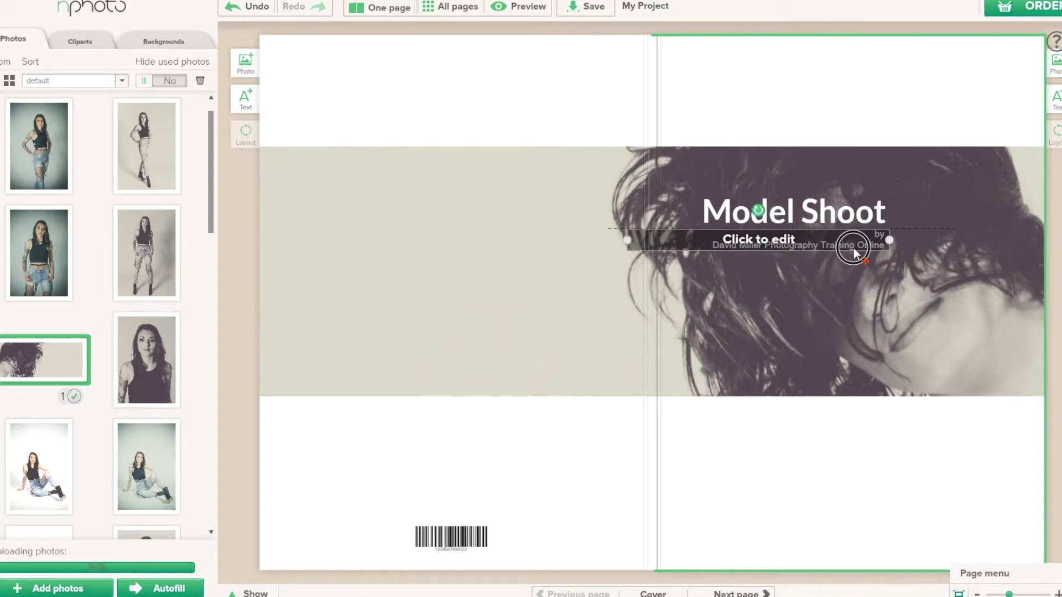
{"action": "left_click_drag", "start_coordinate": [855, 252], "coordinate": [855, 252]}
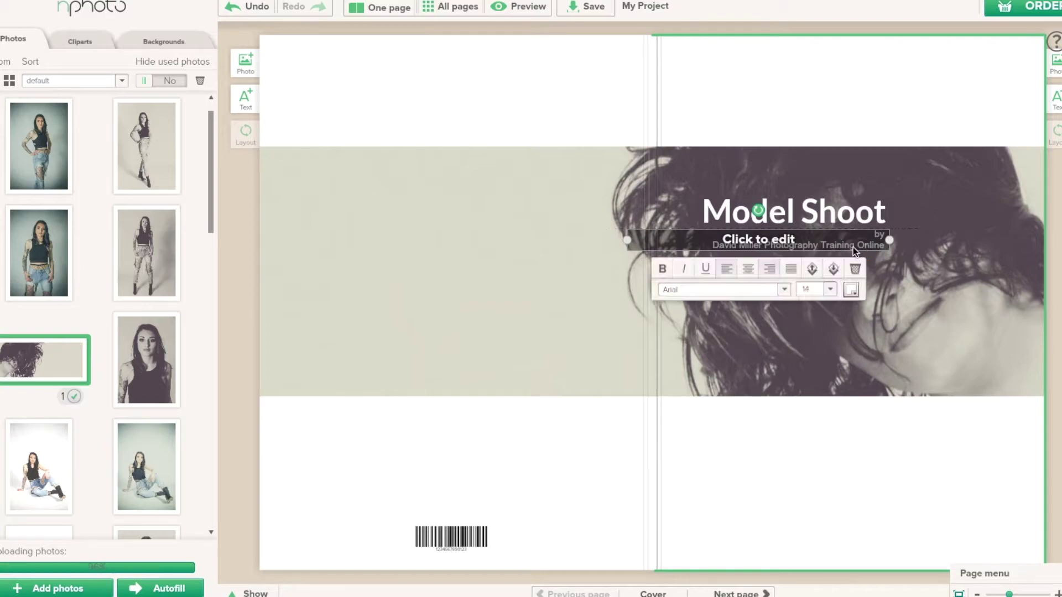
{"action": "left_click", "coordinate": [898, 370]}
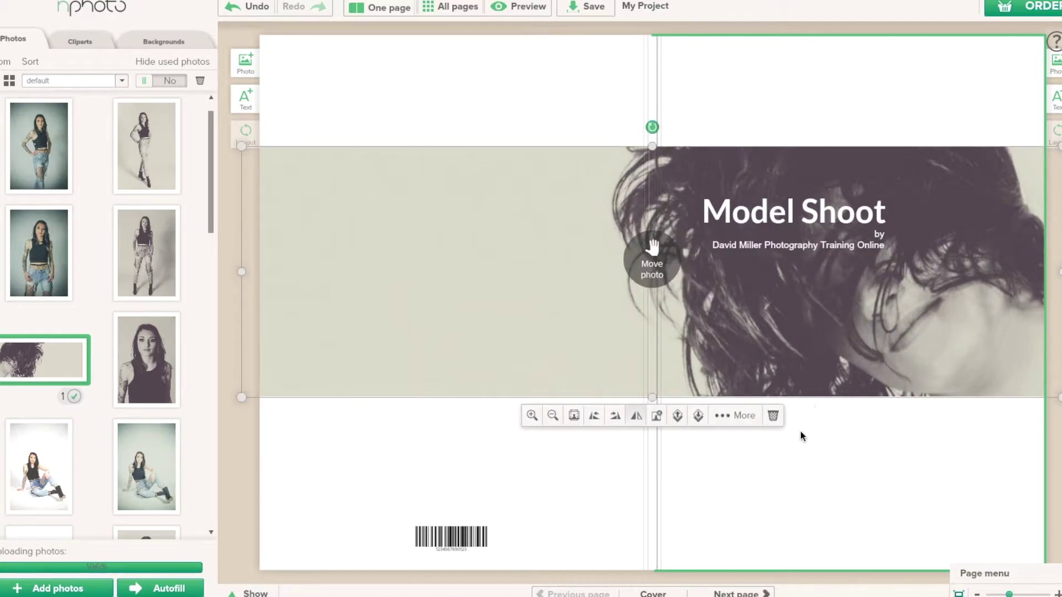
{"action": "mouse_move", "coordinate": [6, 363]}
Step: Place the ripped-jeans model portrait on page 1's right page and enlarge it to fill the page
{"action": "left_click", "coordinate": [738, 593]}
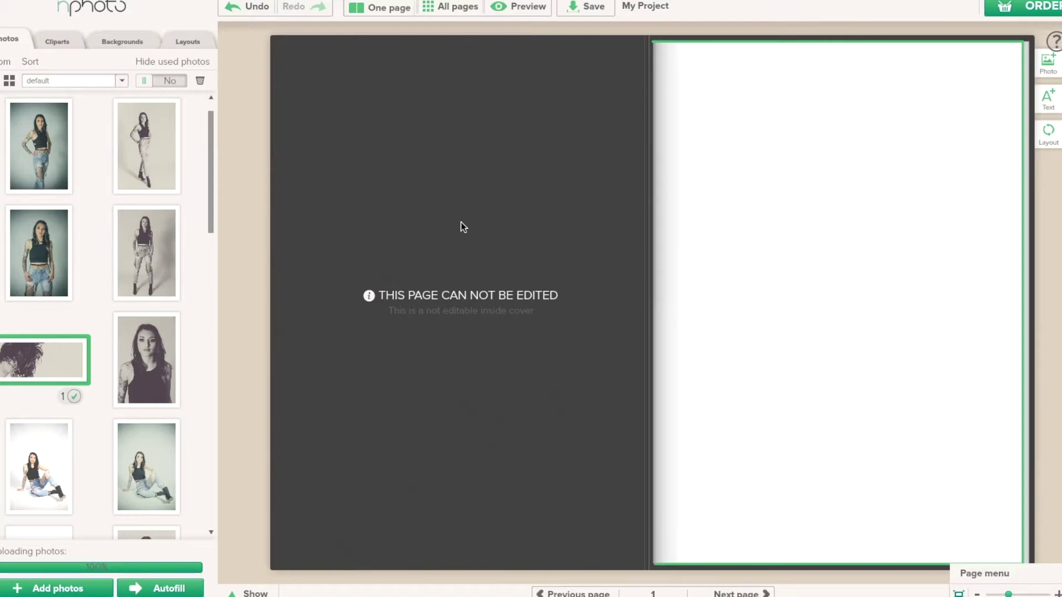
{"action": "left_click_drag", "start_coordinate": [58, 127], "coordinate": [808, 135]}
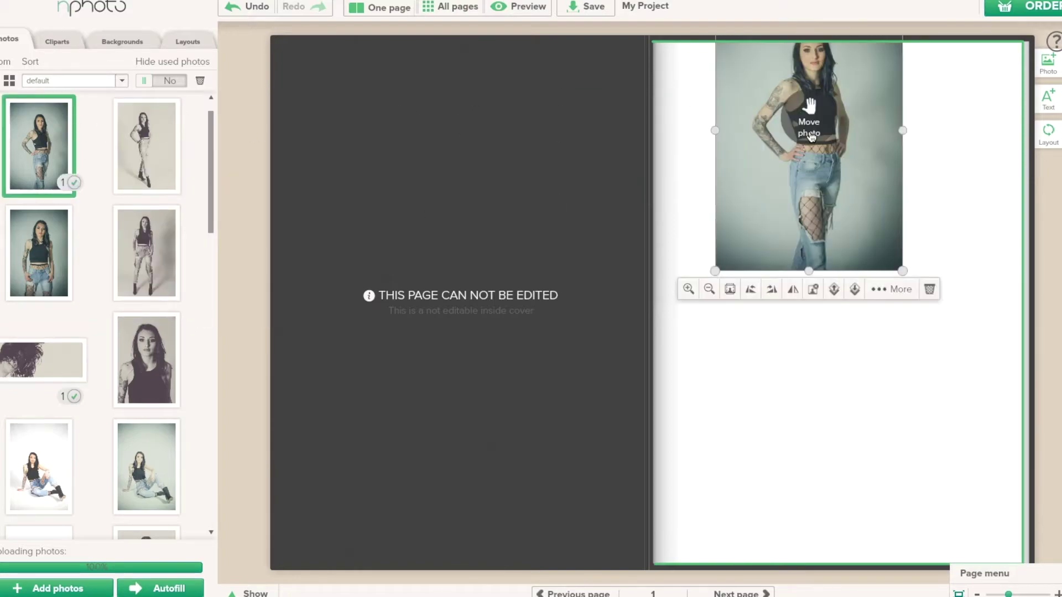
{"action": "left_click_drag", "start_coordinate": [732, 158], "coordinate": [673, 214]}
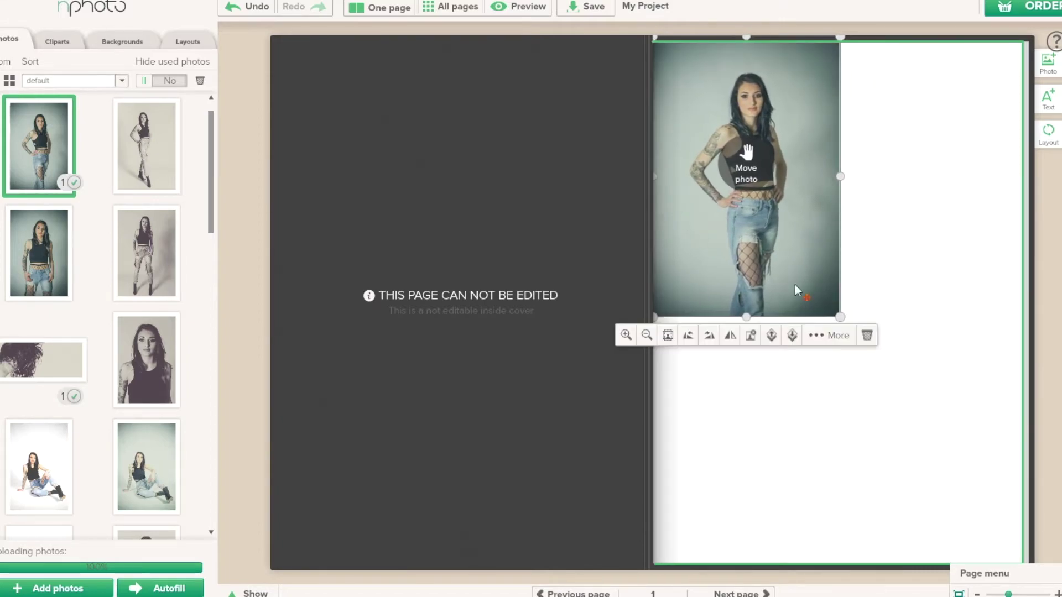
{"action": "left_click_drag", "start_coordinate": [839, 317], "coordinate": [1026, 505]}
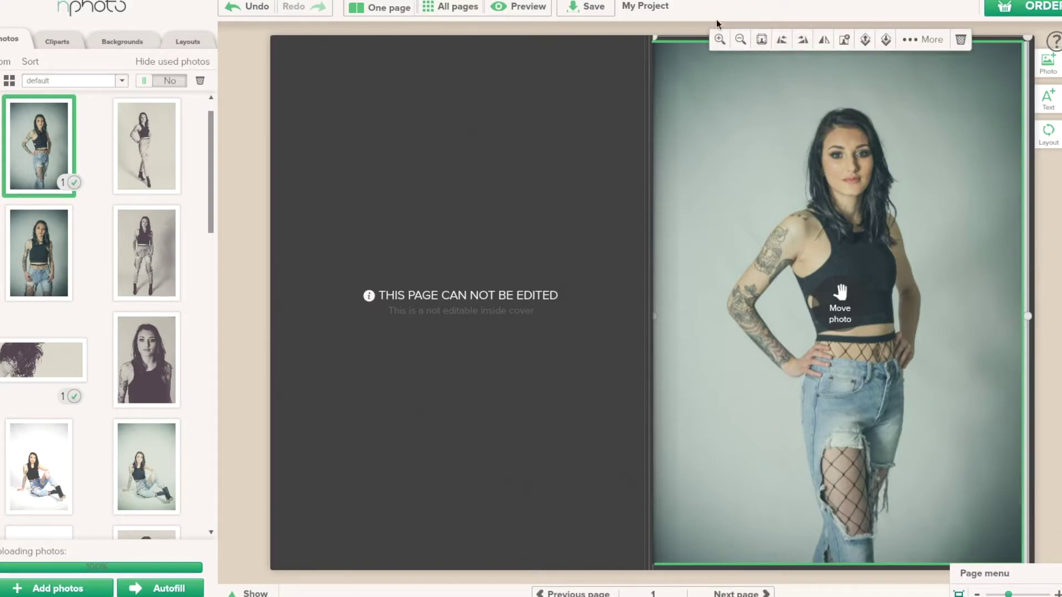
Step: Replace the loose photo with a full-page layout on page 1's right page holding the ripped-jeans portrait
{"action": "left_click", "coordinate": [963, 42]}
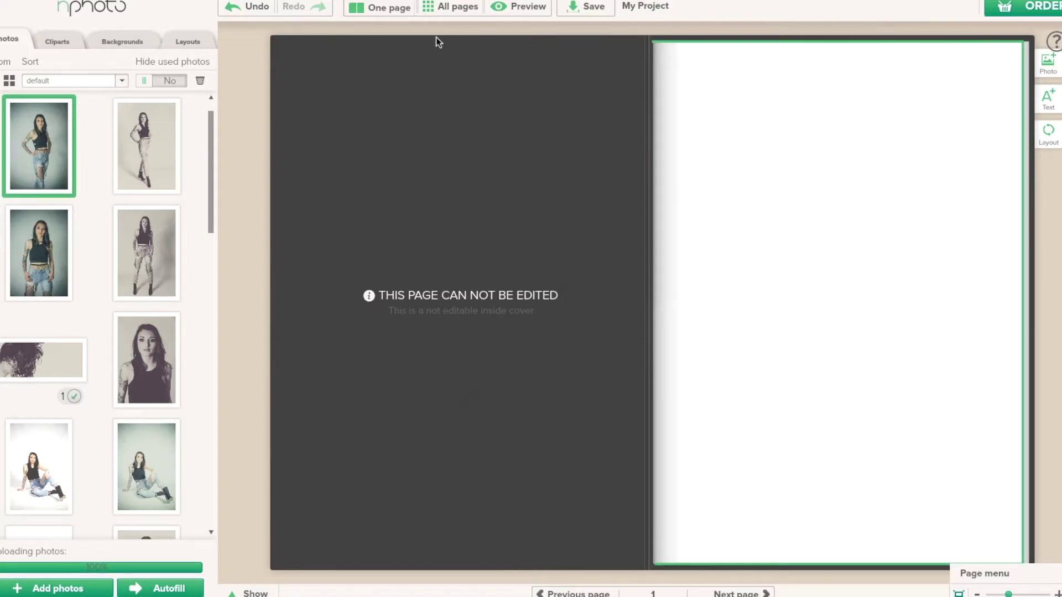
{"action": "mouse_move", "coordinate": [41, 159]}
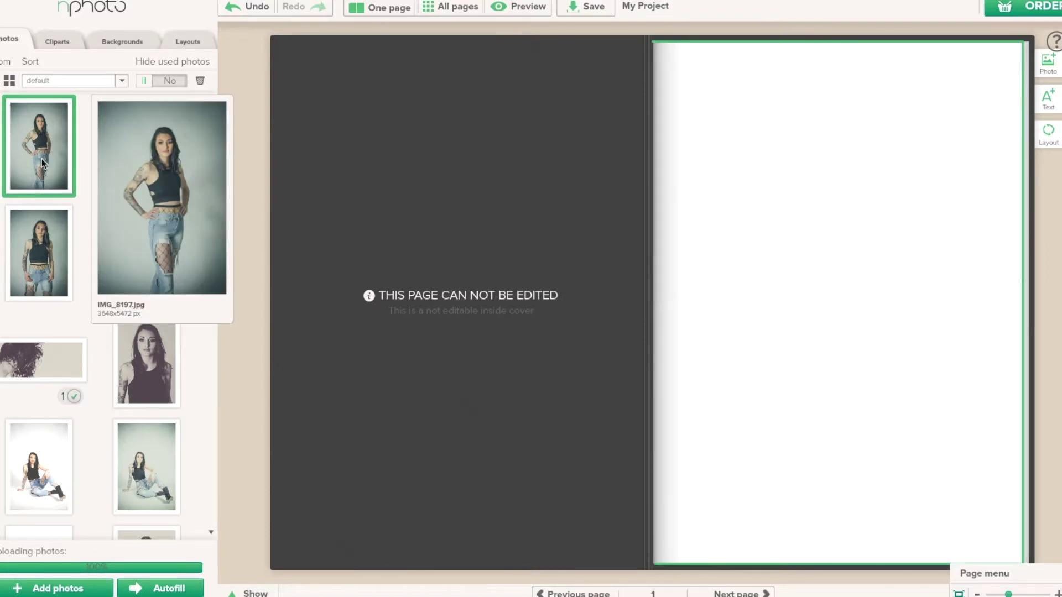
{"action": "left_click", "coordinate": [188, 41]}
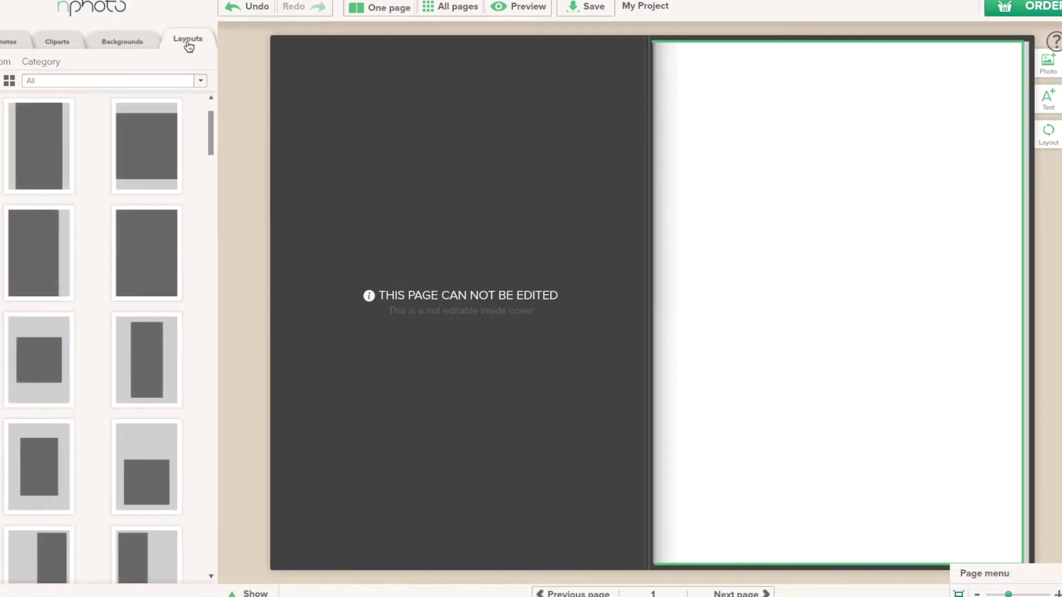
{"action": "mouse_move", "coordinate": [39, 258]}
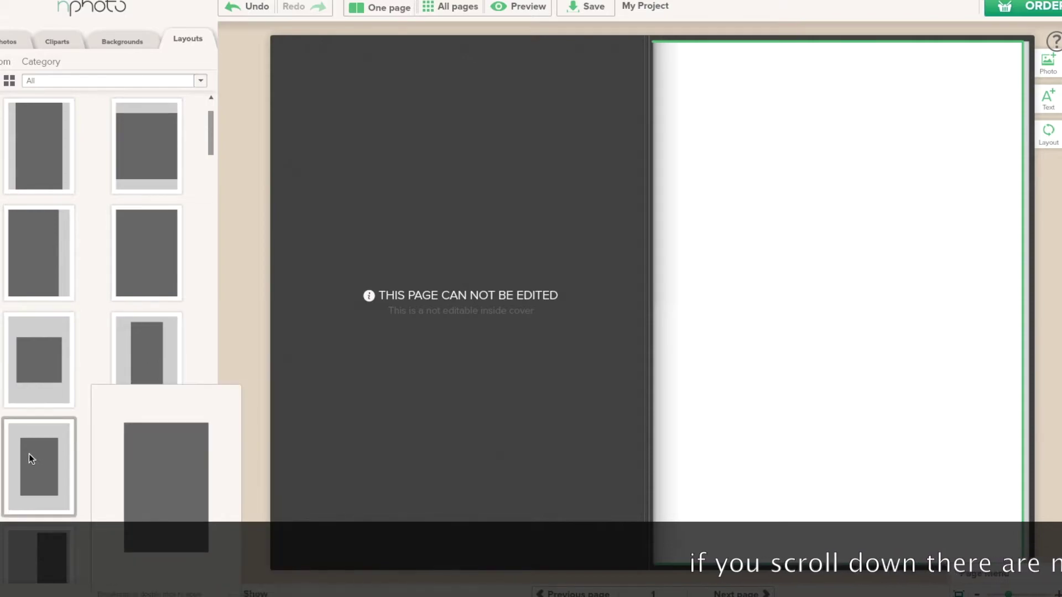
{"action": "mouse_move", "coordinate": [166, 265]}
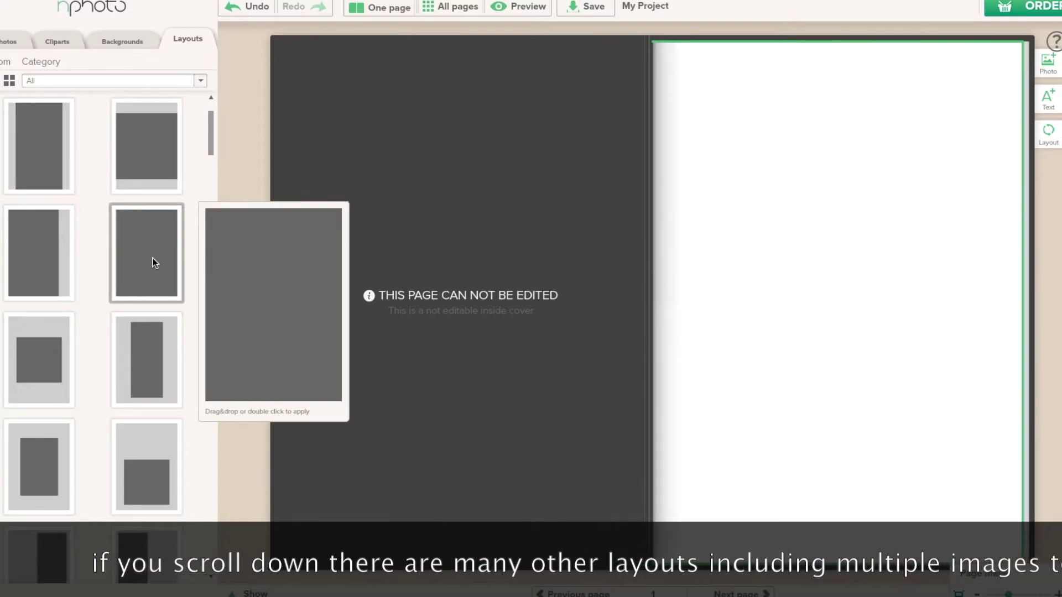
{"action": "double_click", "coordinate": [153, 258]}
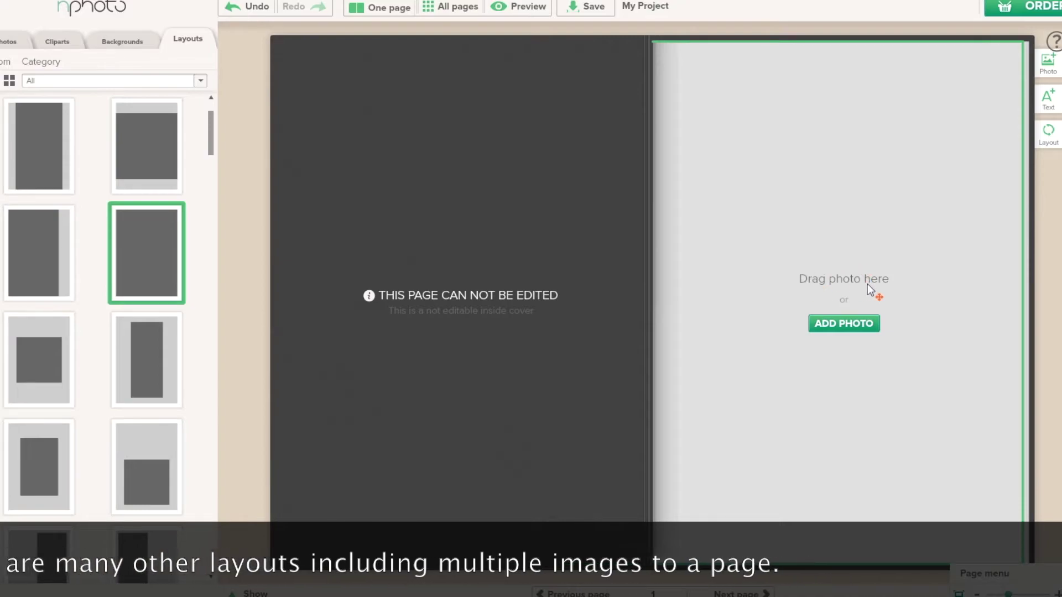
{"action": "left_click", "coordinate": [4, 48]}
{"action": "left_click_drag", "start_coordinate": [159, 154], "coordinate": [810, 202]}
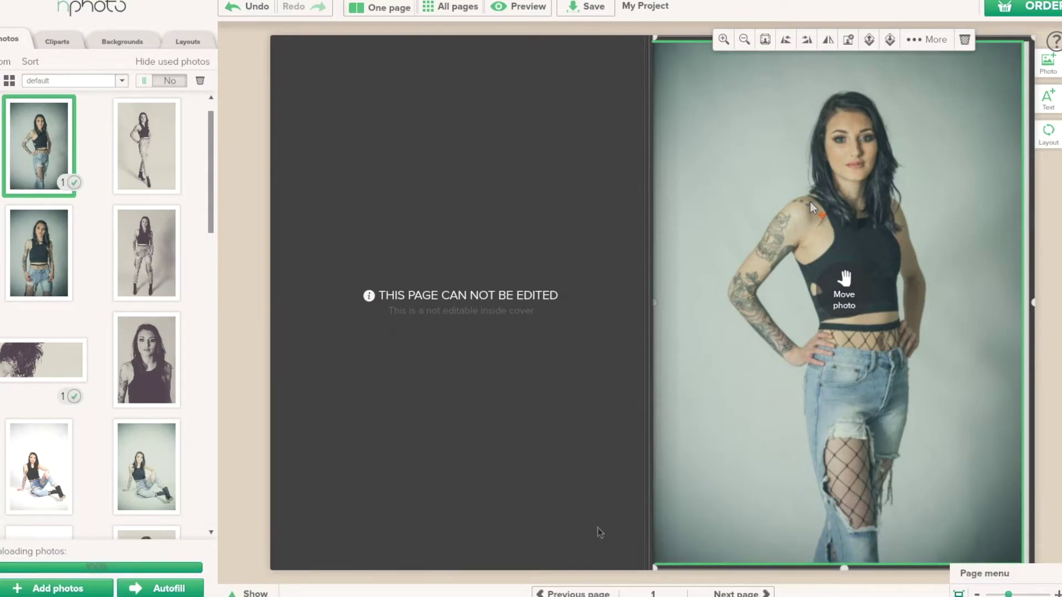
Step: Give both pages of spread 2–3 full-page layouts and fill them with two standing model photos
{"action": "left_click", "coordinate": [737, 591]}
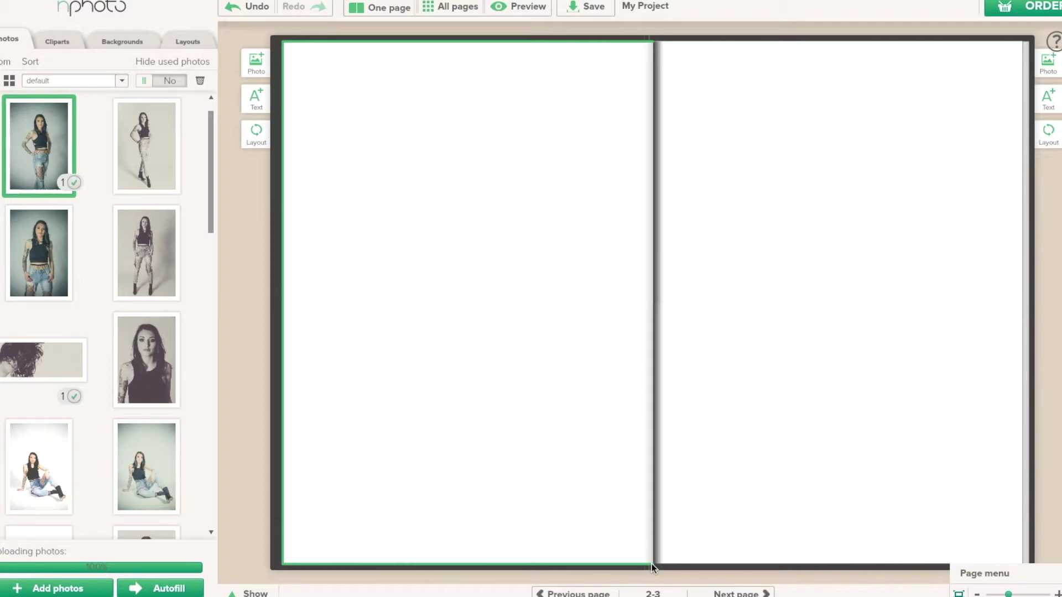
{"action": "left_click", "coordinate": [851, 407]}
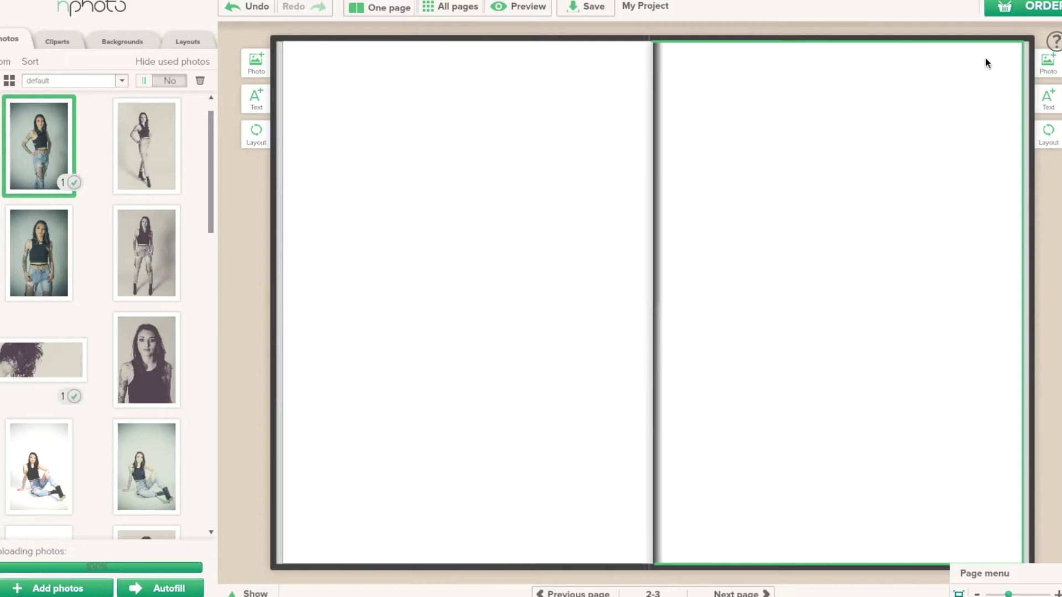
{"action": "left_click", "coordinate": [442, 243]}
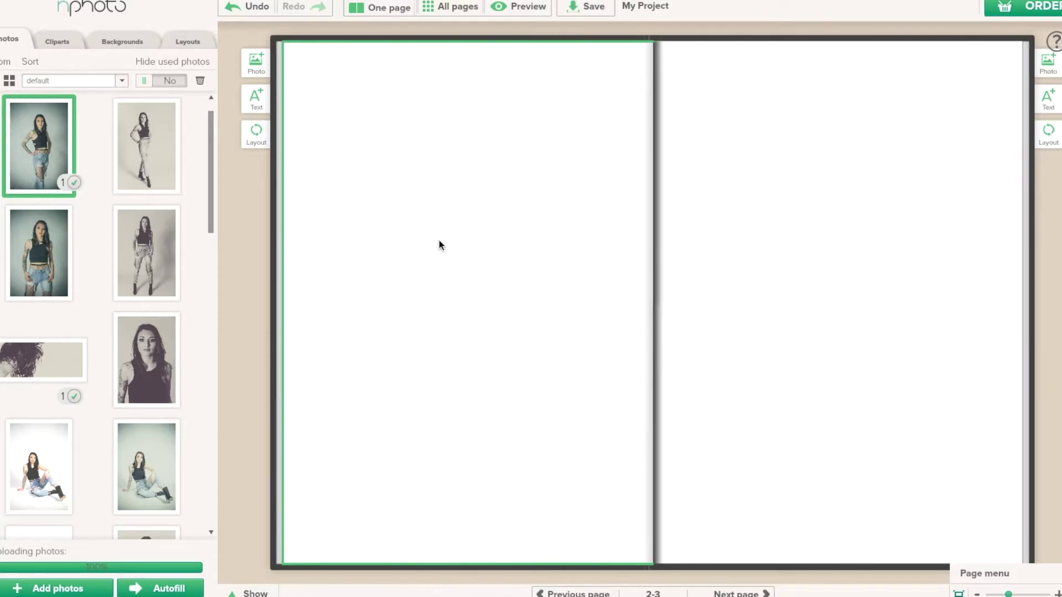
{"action": "left_click", "coordinate": [198, 40]}
{"action": "double_click", "coordinate": [151, 254]}
{"action": "left_click", "coordinate": [741, 233]}
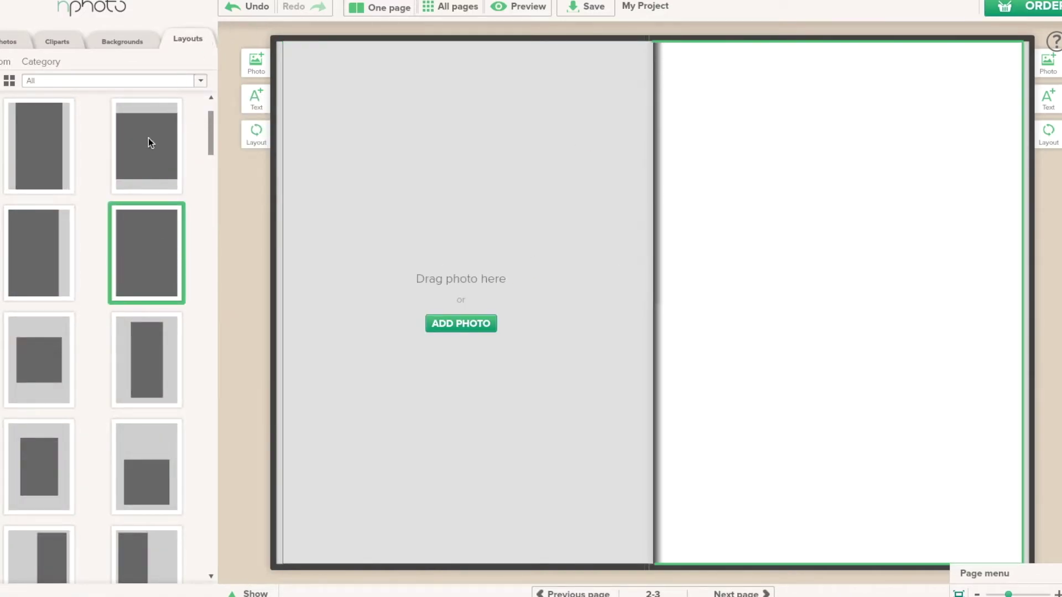
{"action": "double_click", "coordinate": [143, 227]}
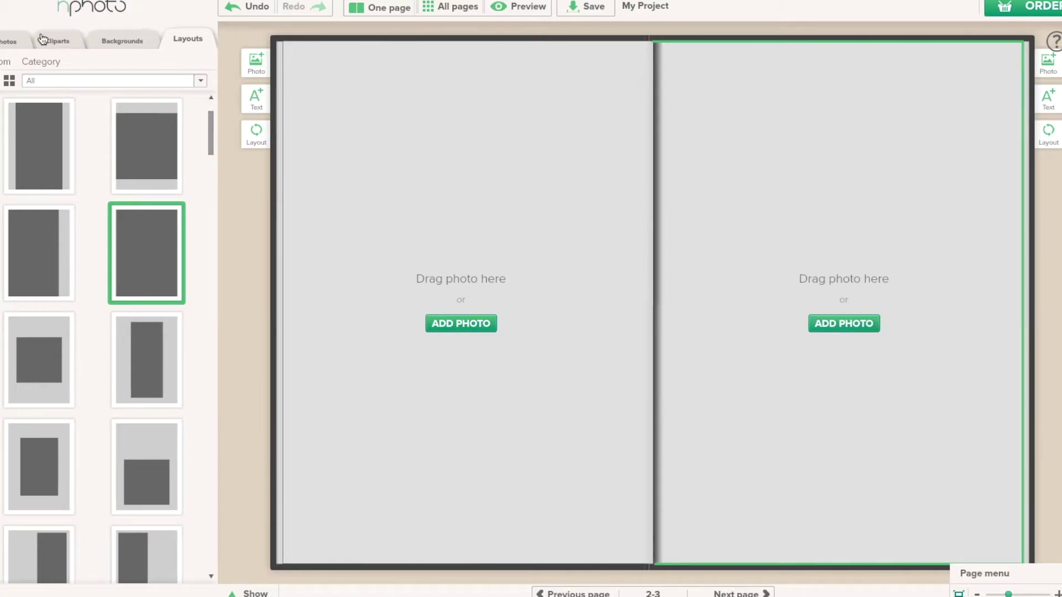
{"action": "left_click", "coordinate": [11, 42]}
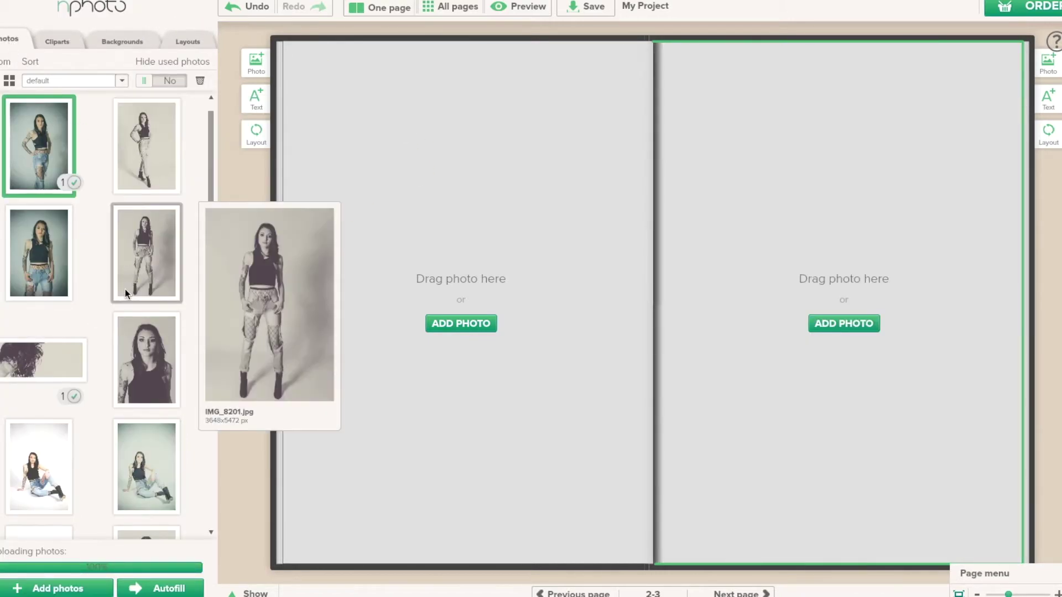
{"action": "mouse_move", "coordinate": [136, 144]}
{"action": "left_click_drag", "start_coordinate": [145, 252], "coordinate": [440, 231]}
{"action": "left_click_drag", "start_coordinate": [145, 145], "coordinate": [782, 214]}
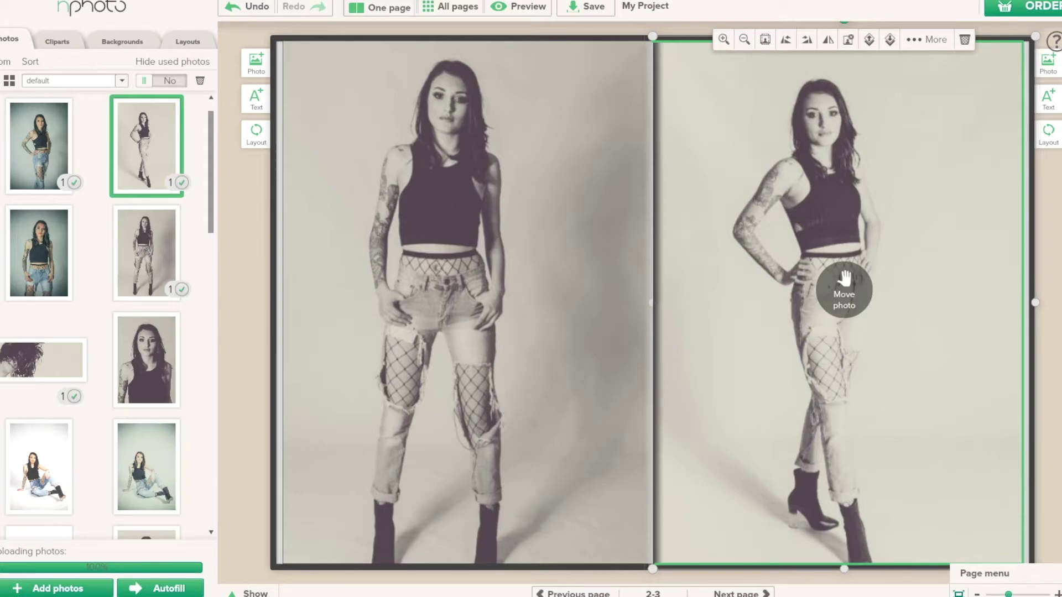
Step: Apply the full-page layout to pages 4–5 with a standing jeans portrait and a seated pose
{"action": "left_click", "coordinate": [741, 593]}
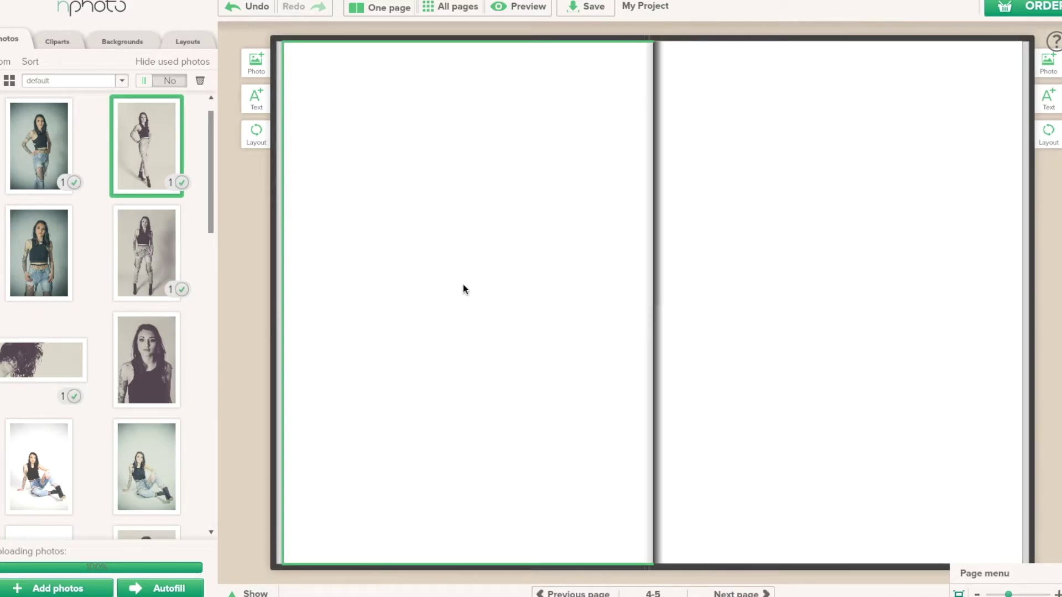
{"action": "left_click", "coordinate": [187, 42]}
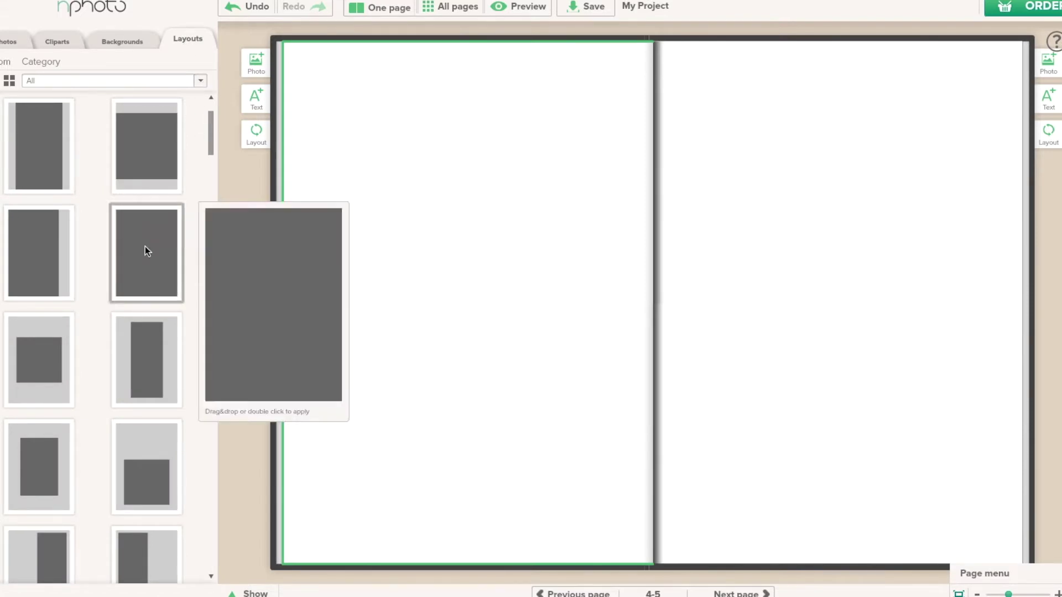
{"action": "left_click", "coordinate": [145, 252]}
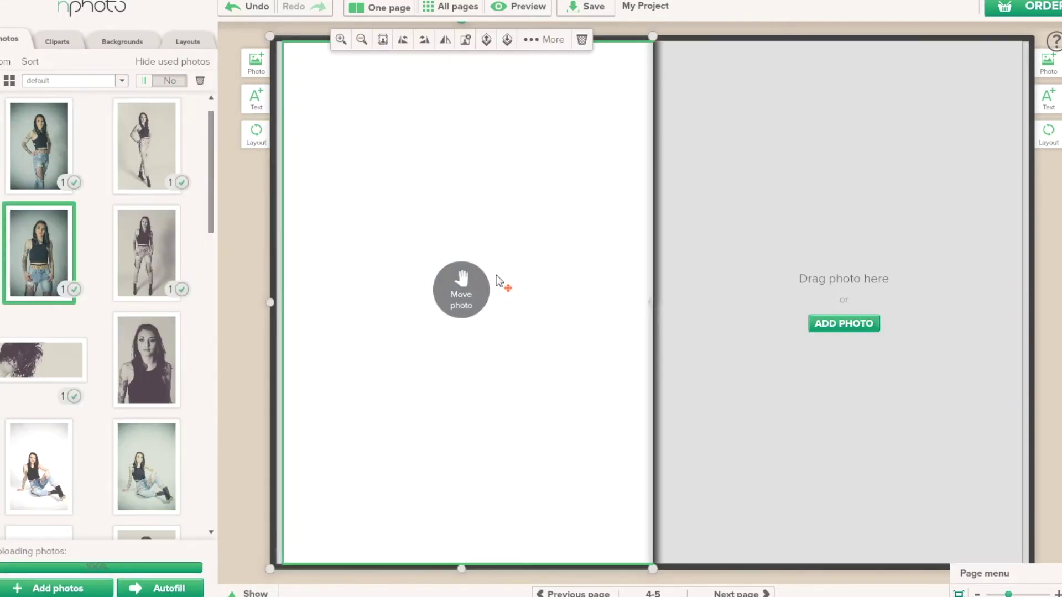
{"action": "left_click_drag", "start_coordinate": [146, 467], "coordinate": [749, 409]}
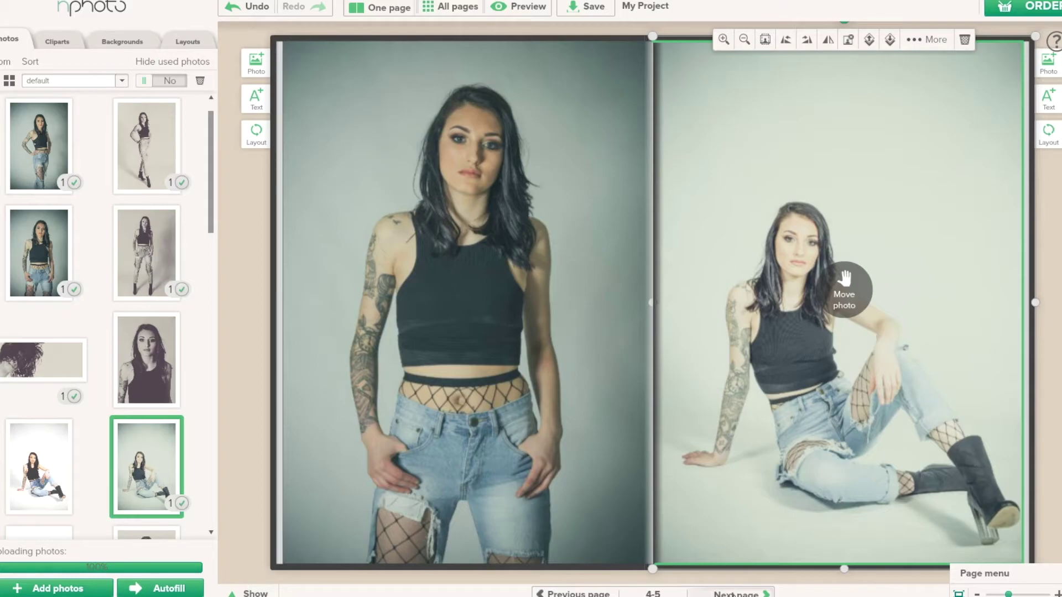
{"action": "left_click", "coordinate": [734, 595]}
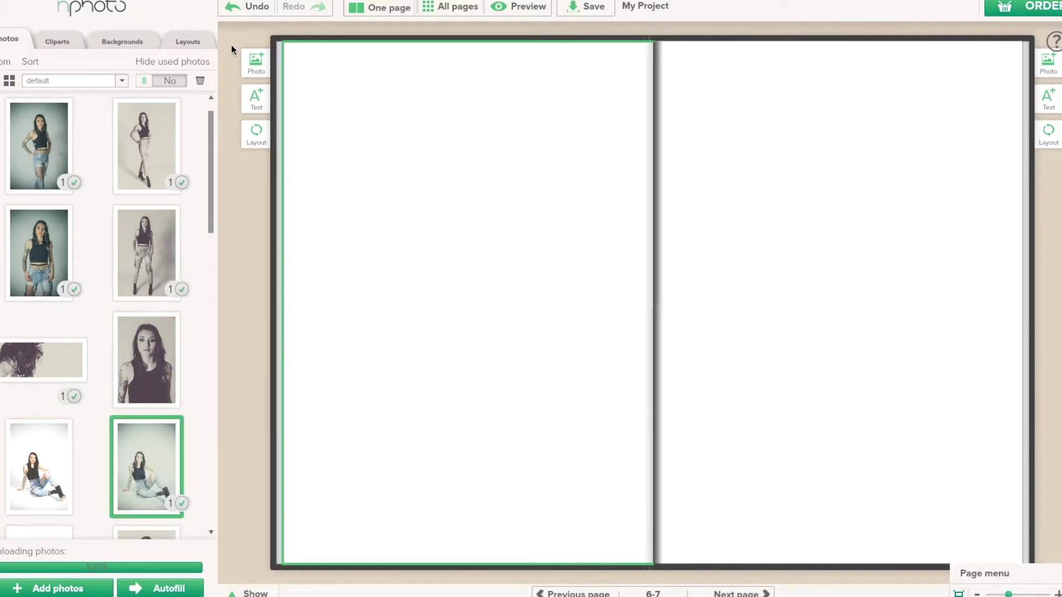
Step: Fill pages 6–7 with full-page layouts holding the sitting photo and the close-up portrait
{"action": "left_click", "coordinate": [188, 42]}
{"action": "left_click", "coordinate": [146, 253]}
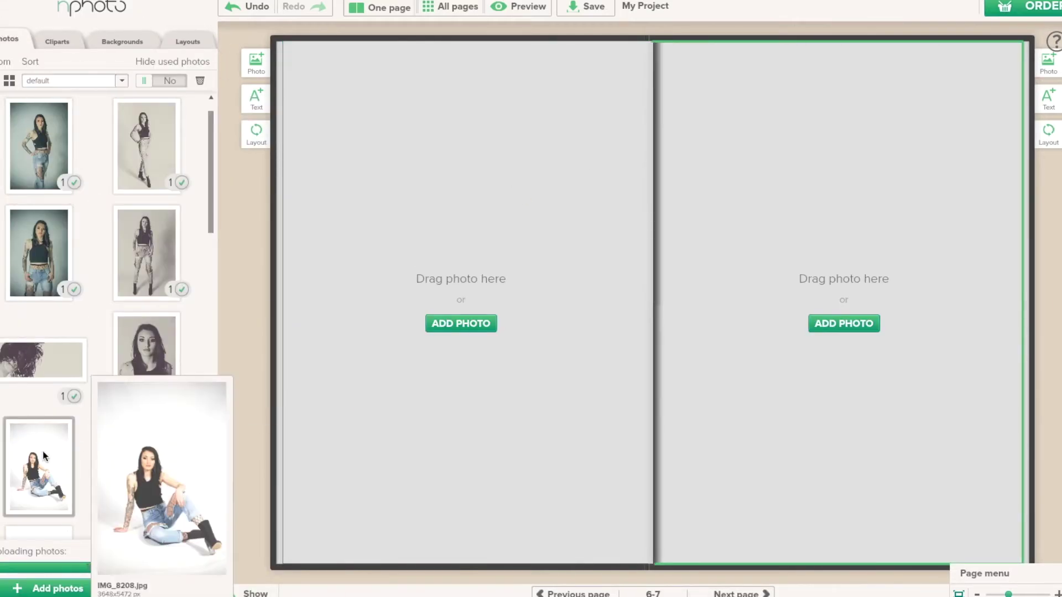
{"action": "left_click_drag", "start_coordinate": [45, 456], "coordinate": [460, 302]}
{"action": "left_click_drag", "start_coordinate": [147, 346], "coordinate": [829, 310]}
{"action": "left_click", "coordinate": [714, 594]}
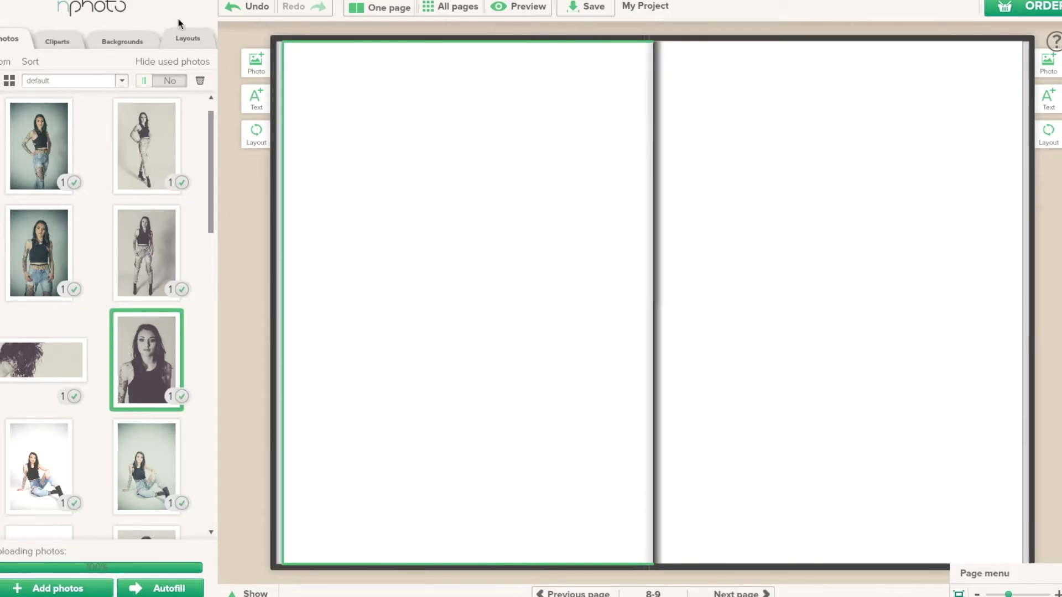
Step: Fill pages 8–9 with full-page layouts holding the white-background and grey seated photos
{"action": "left_click", "coordinate": [183, 41]}
{"action": "double_click", "coordinate": [143, 244]}
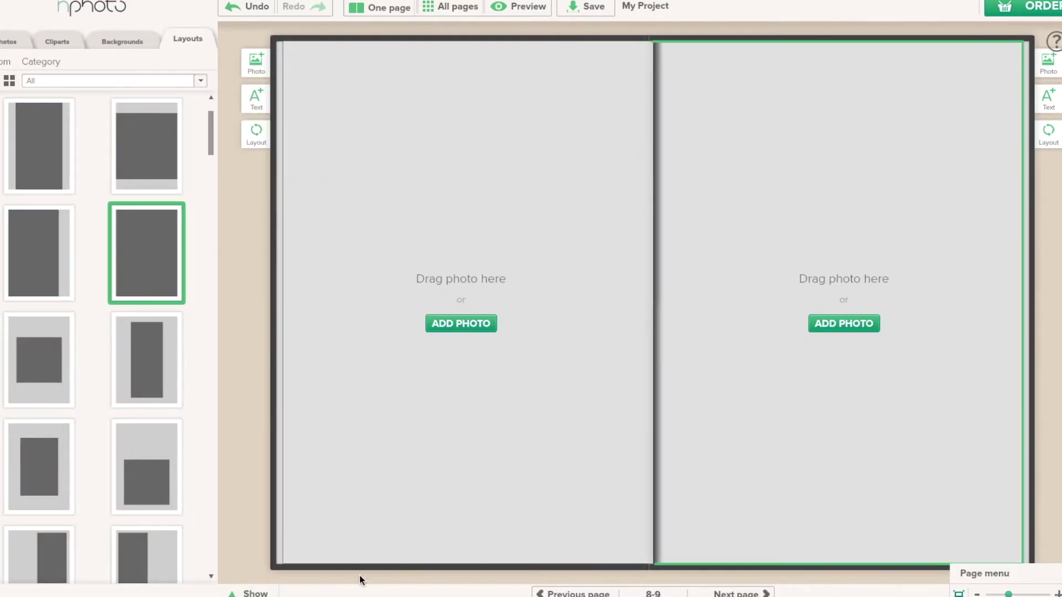
{"action": "left_click", "coordinate": [235, 593]}
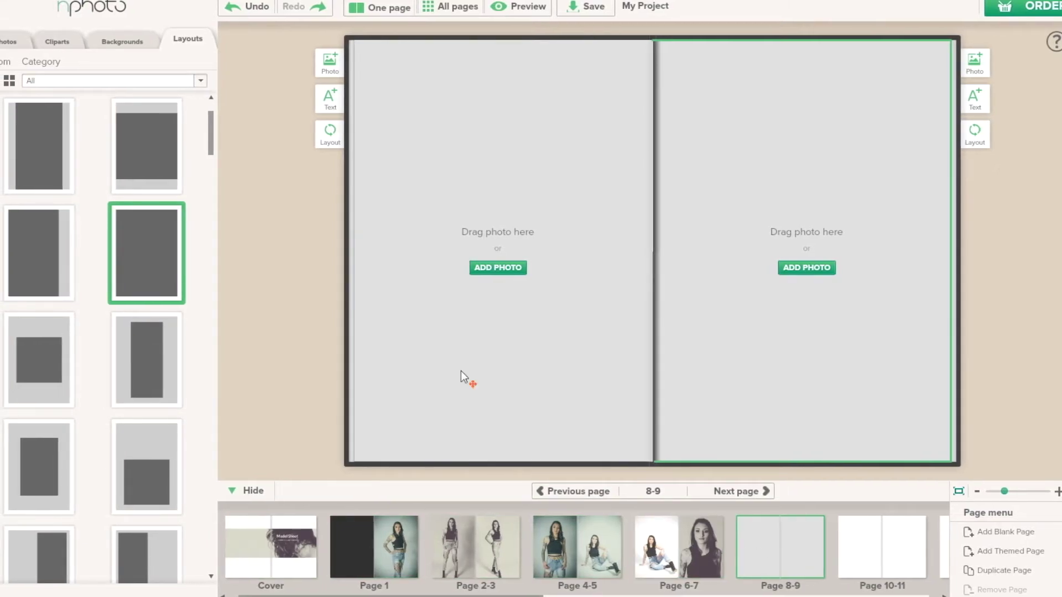
{"action": "left_click", "coordinate": [210, 260]}
{"action": "left_click_drag", "start_coordinate": [147, 260], "coordinate": [808, 249]}
{"action": "left_click_drag", "start_coordinate": [38, 260], "coordinate": [486, 249]}
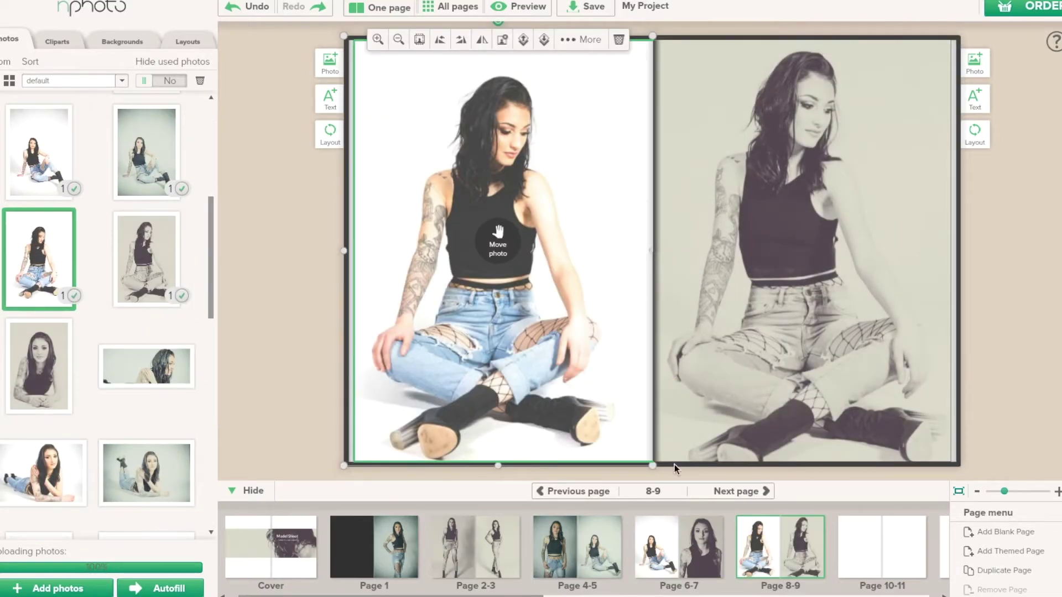
{"action": "left_click", "coordinate": [735, 491]}
{"action": "left_click_drag", "start_coordinate": [138, 475], "coordinate": [451, 307]}
{"action": "left_click", "coordinate": [199, 41]}
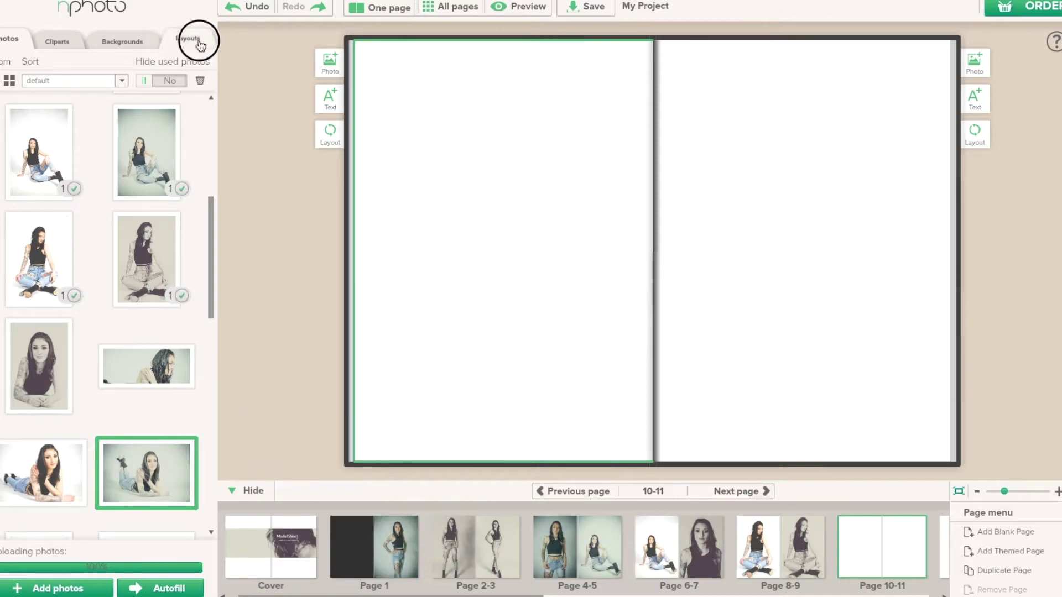
Step: Drop a close-up portrait and a tattooed-shoulder side shot into pages 10–11's square frames, repositioning the portrait
{"action": "mouse_move", "coordinate": [171, 357]}
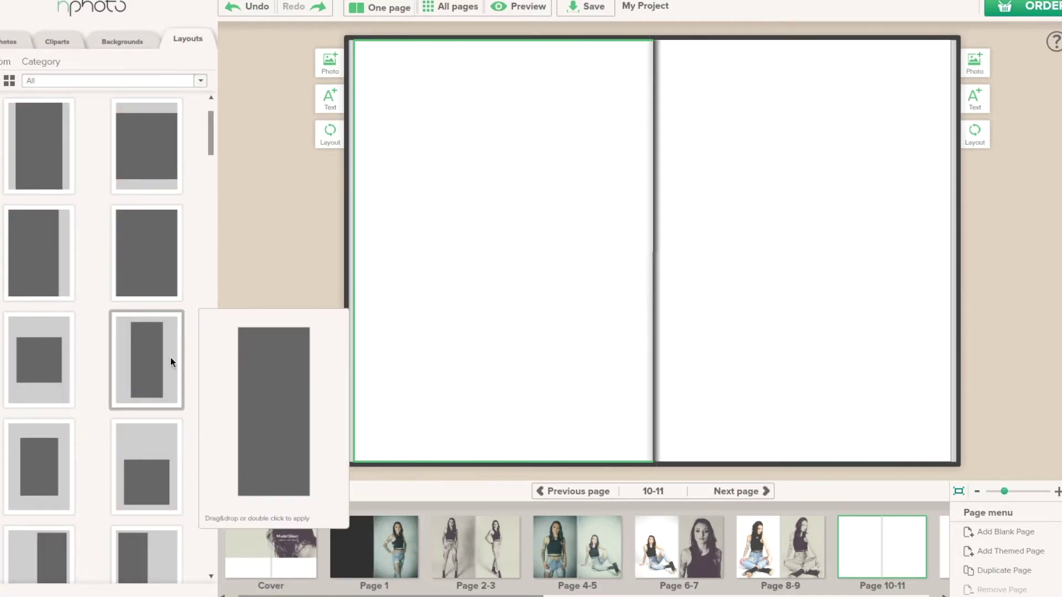
{"action": "scroll", "coordinate": [161, 367], "scroll_direction": "down", "scroll_amount": 3}
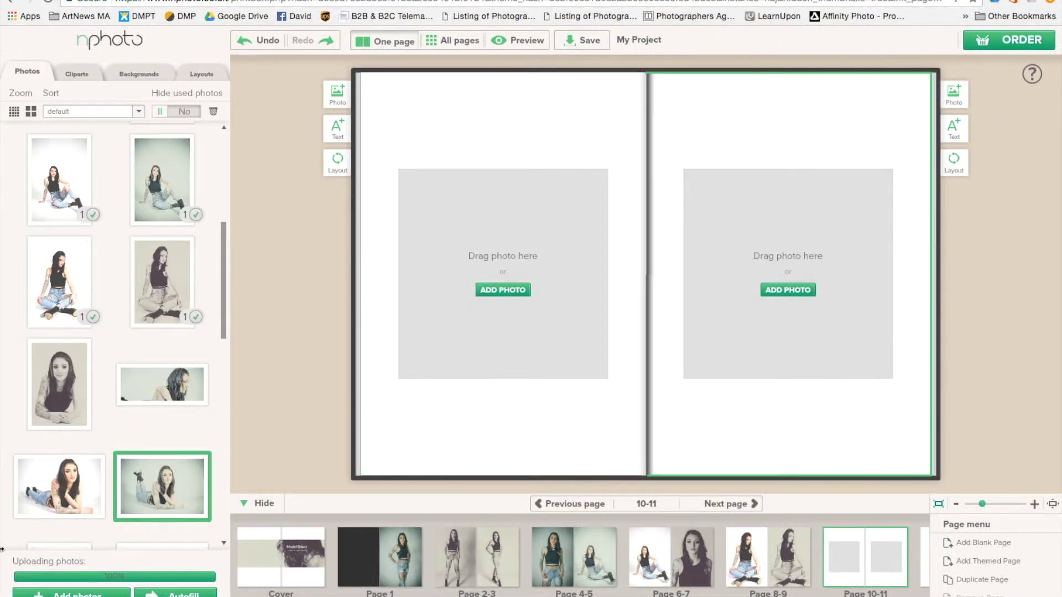
{"action": "mouse_move", "coordinate": [212, 462]}
{"action": "left_click_drag", "start_coordinate": [83, 382], "coordinate": [501, 271]}
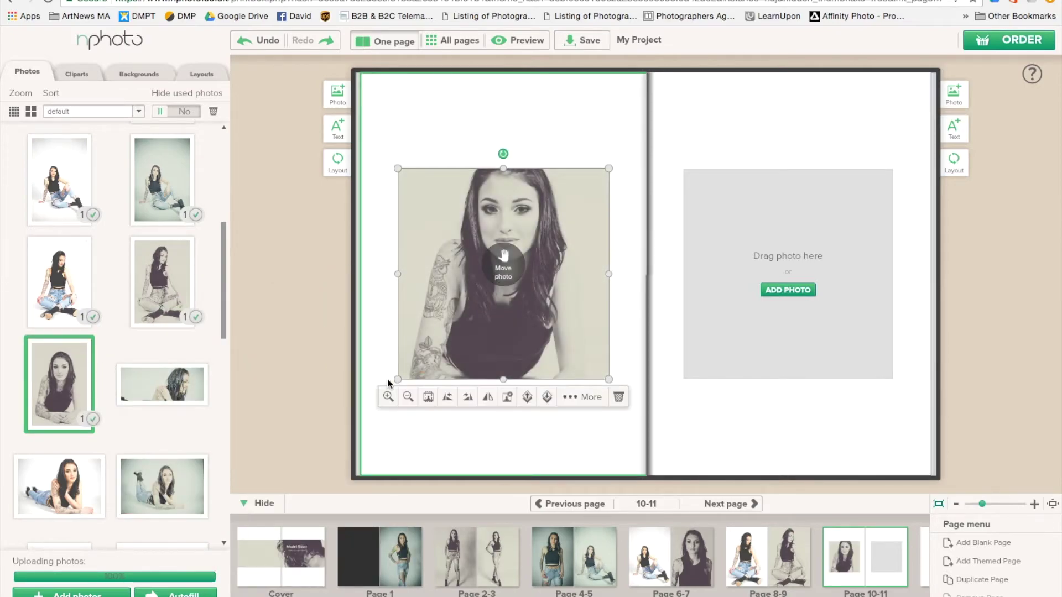
{"action": "left_click_drag", "start_coordinate": [204, 381], "coordinate": [824, 287]}
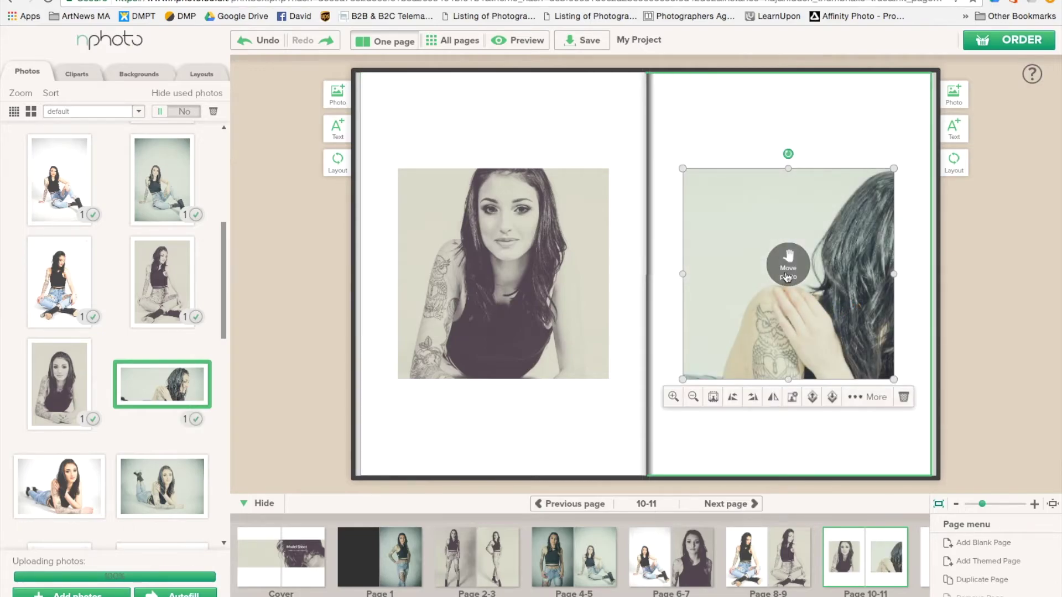
{"action": "left_click", "coordinate": [516, 250]}
{"action": "left_click_drag", "start_coordinate": [508, 258], "coordinate": [501, 290]}
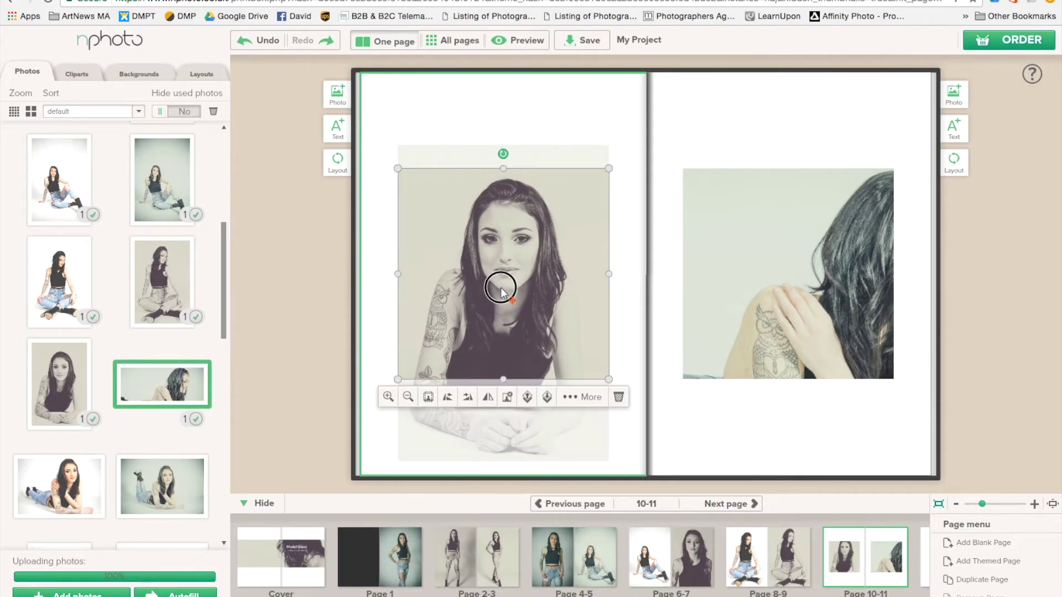
{"action": "left_click_drag", "start_coordinate": [500, 291], "coordinate": [501, 291]}
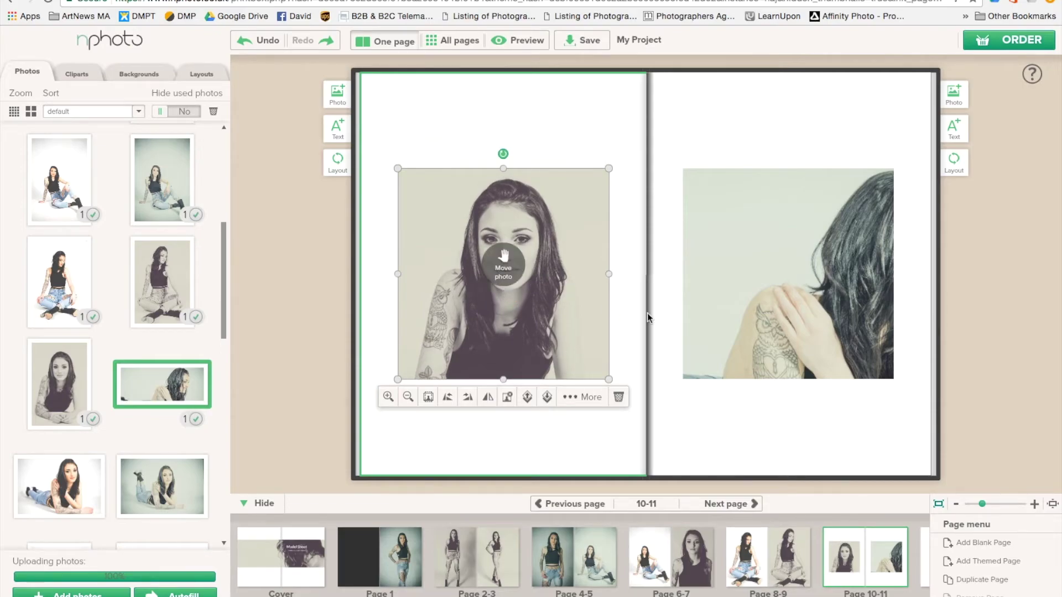
{"action": "left_click", "coordinate": [826, 293]}
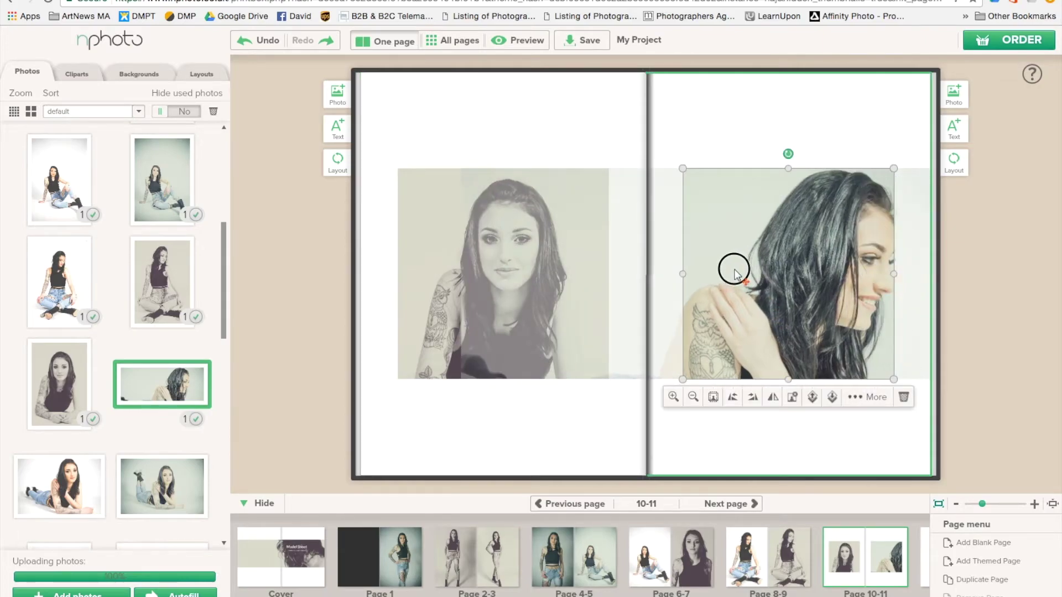
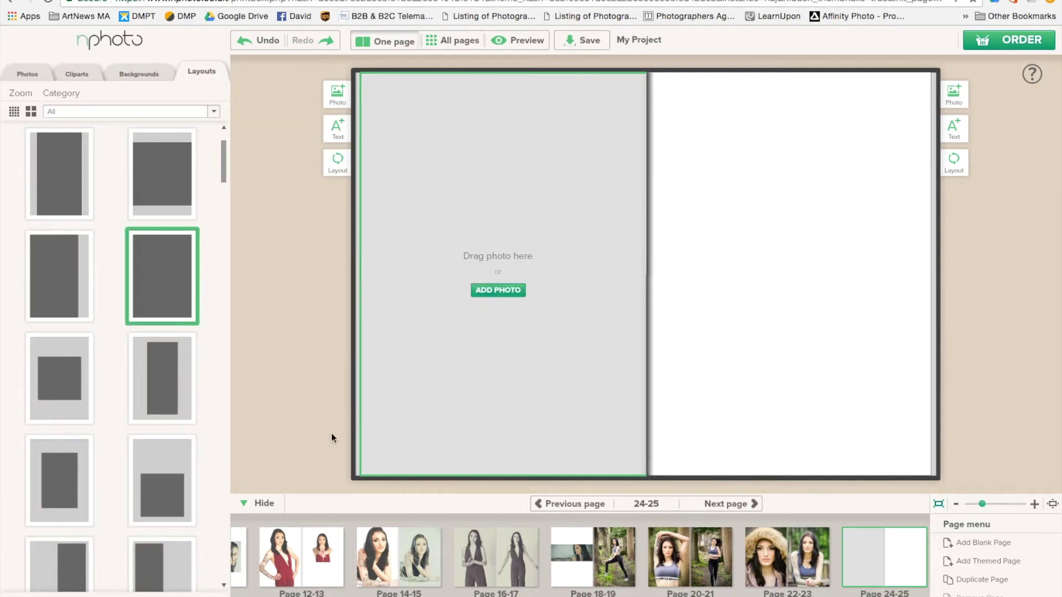
Step: Apply a bordered layout to page 25, then place the close-up face photo left and the pink-jacket photo right
{"action": "left_click_drag", "start_coordinate": [43, 244], "coordinate": [825, 256]}
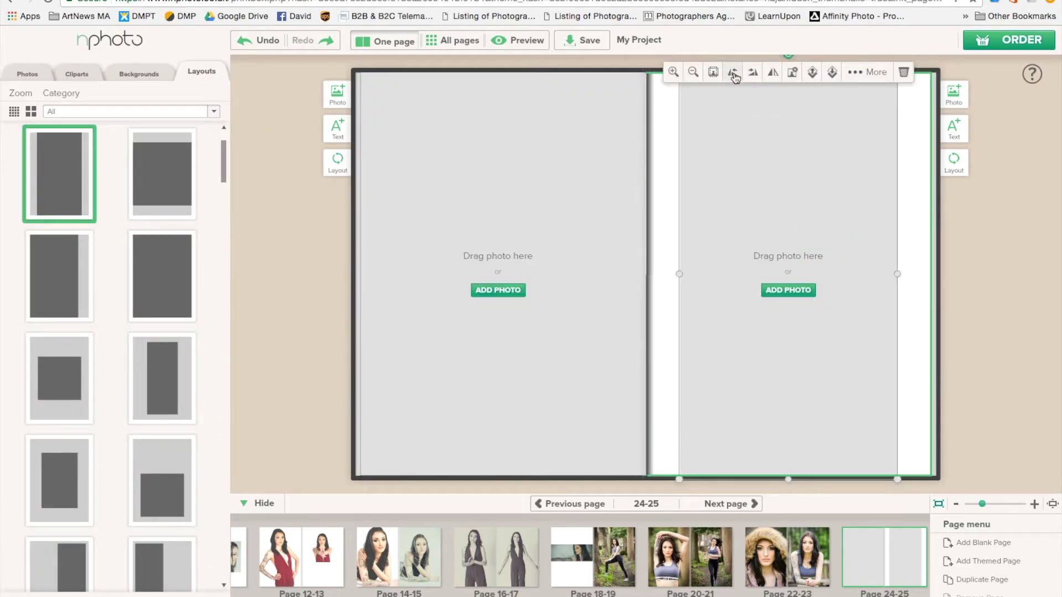
{"action": "left_click", "coordinate": [27, 74]}
{"action": "left_click_drag", "start_coordinate": [162, 496], "coordinate": [498, 274]}
{"action": "left_click_drag", "start_coordinate": [59, 496], "coordinate": [788, 274]}
Step: Rotate the pink-jacket photo, make its frame landscape and resize it, then advance to pages 26-27
{"action": "left_click", "coordinate": [733, 72]}
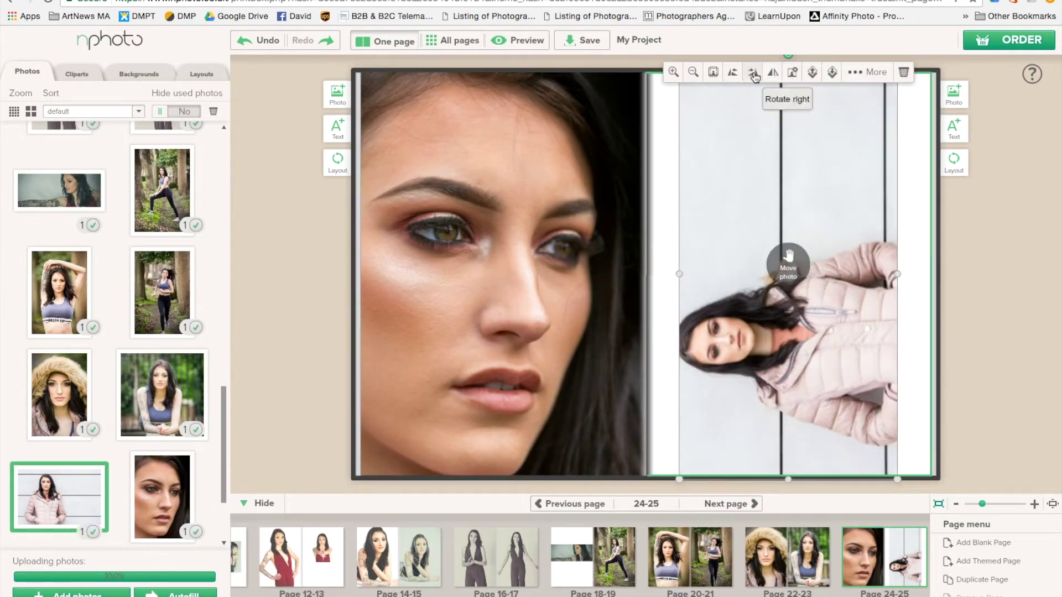
{"action": "left_click_drag", "start_coordinate": [788, 55], "coordinate": [895, 275]}
{"action": "left_click_drag", "start_coordinate": [582, 164], "coordinate": [645, 194]}
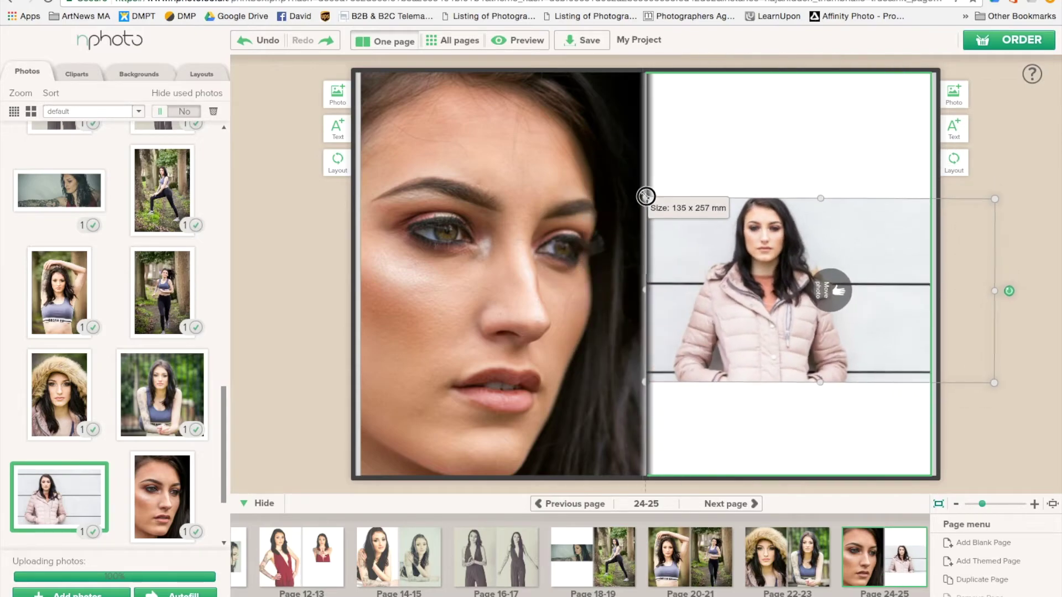
{"action": "left_click", "coordinate": [845, 237]}
{"action": "left_click_drag", "start_coordinate": [819, 338], "coordinate": [819, 397]}
{"action": "left_click", "coordinate": [713, 504]}
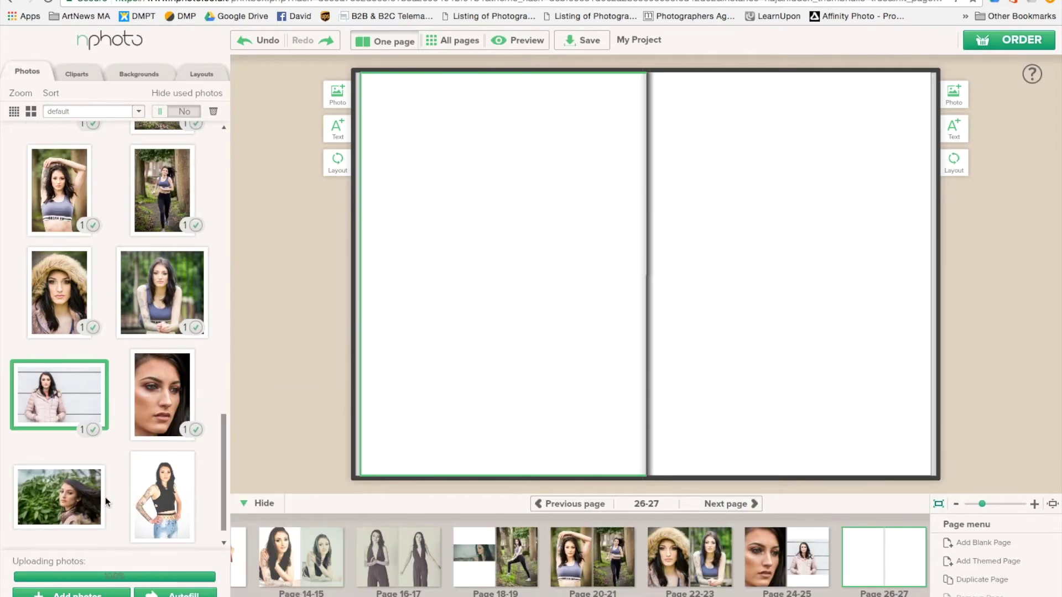
{"action": "mouse_move", "coordinate": [67, 497]}
Step: Apply a centred photo layout to page 26 and a full-page layout to page 27
{"action": "left_click", "coordinate": [202, 78]}
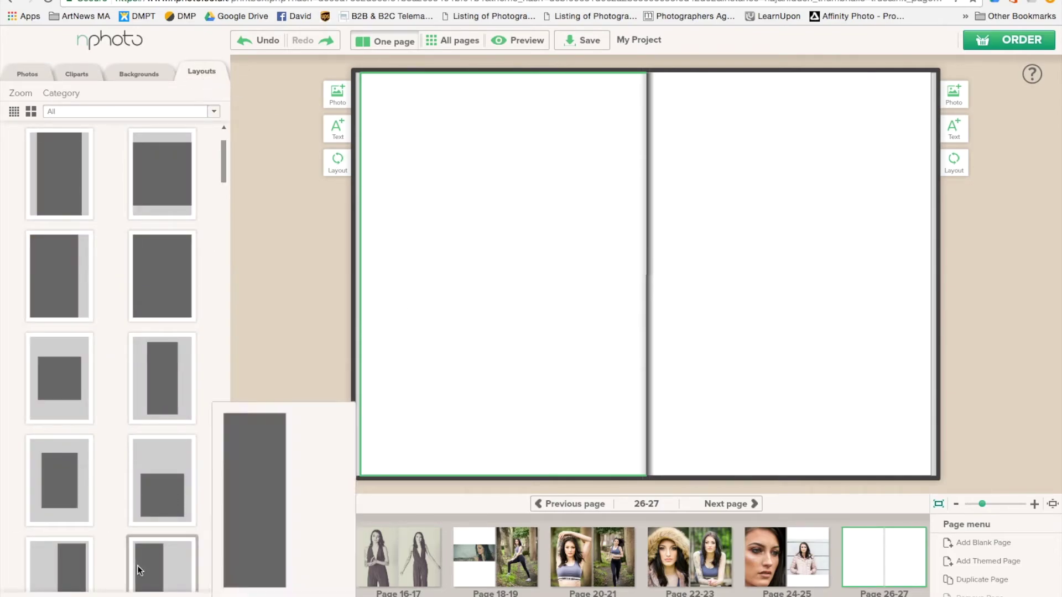
{"action": "mouse_move", "coordinate": [65, 504]}
{"action": "left_click_drag", "start_coordinate": [60, 485], "coordinate": [494, 272]}
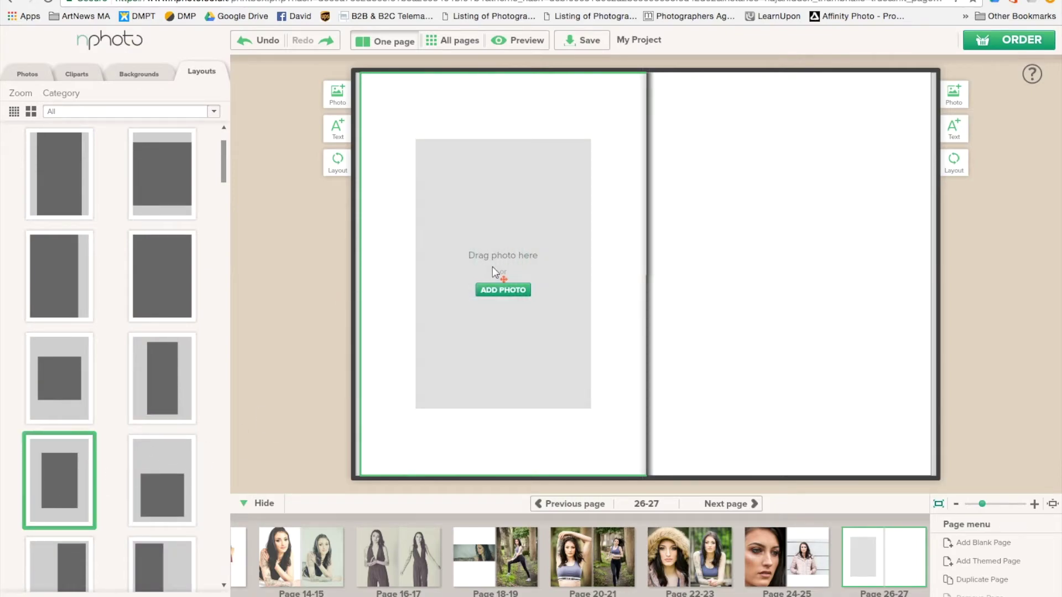
{"action": "left_click", "coordinate": [175, 299]}
{"action": "left_click_drag", "start_coordinate": [176, 298], "coordinate": [238, 288]}
{"action": "left_click_drag", "start_coordinate": [161, 258], "coordinate": [736, 220]}
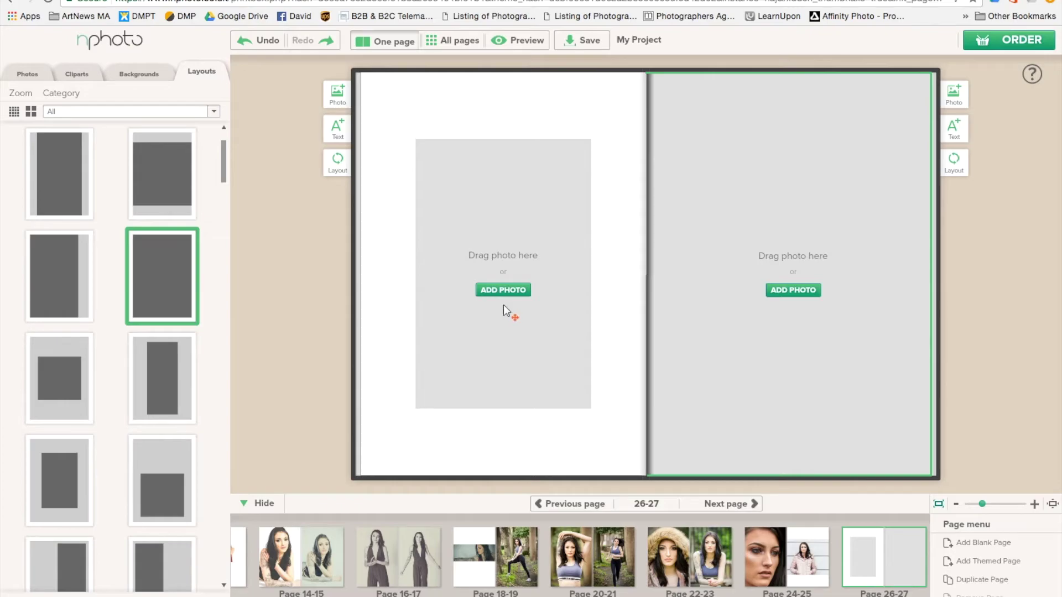
Step: Place the full-body tattooed portrait on page 27 and the leaves portrait on page 26
{"action": "left_click", "coordinate": [25, 72]}
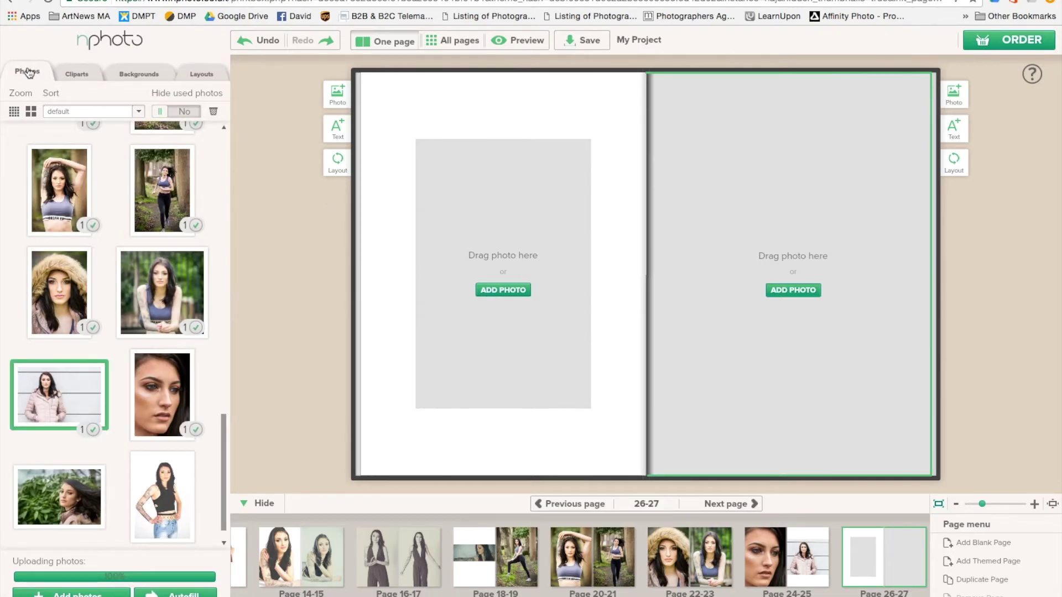
{"action": "left_click_drag", "start_coordinate": [177, 495], "coordinate": [822, 271]}
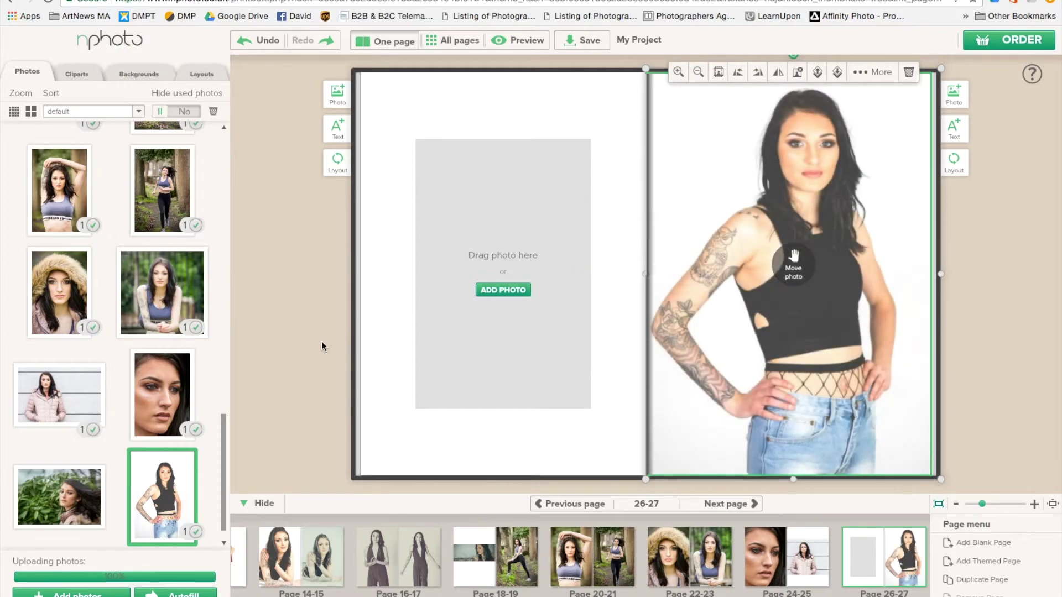
{"action": "left_click_drag", "start_coordinate": [61, 495], "coordinate": [510, 238]}
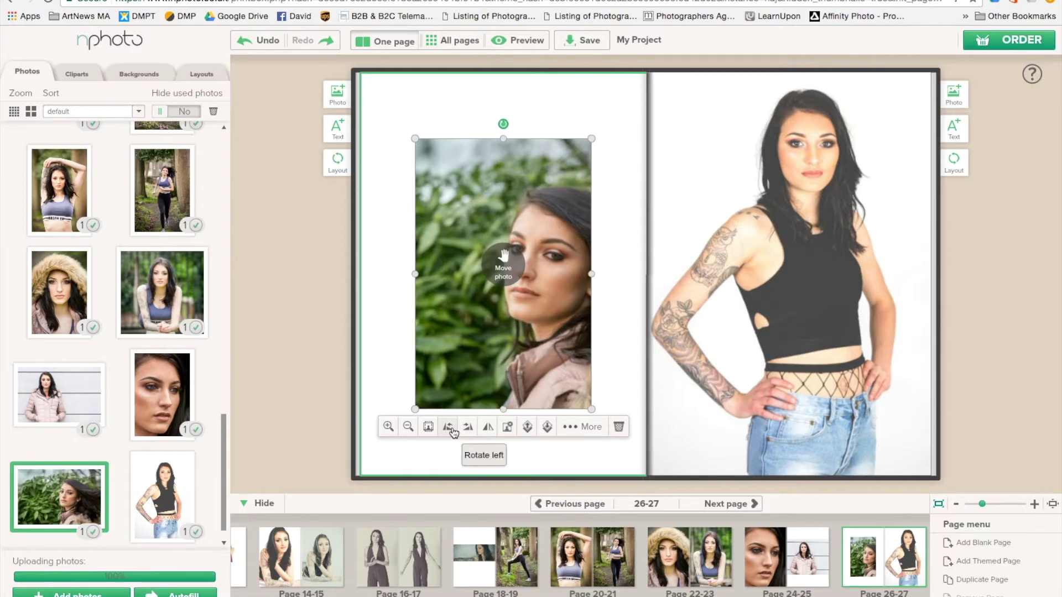
Step: Rotate the leaves photo to landscape, resize it to fill page 26, then advance to page 28
{"action": "left_click", "coordinate": [465, 429]}
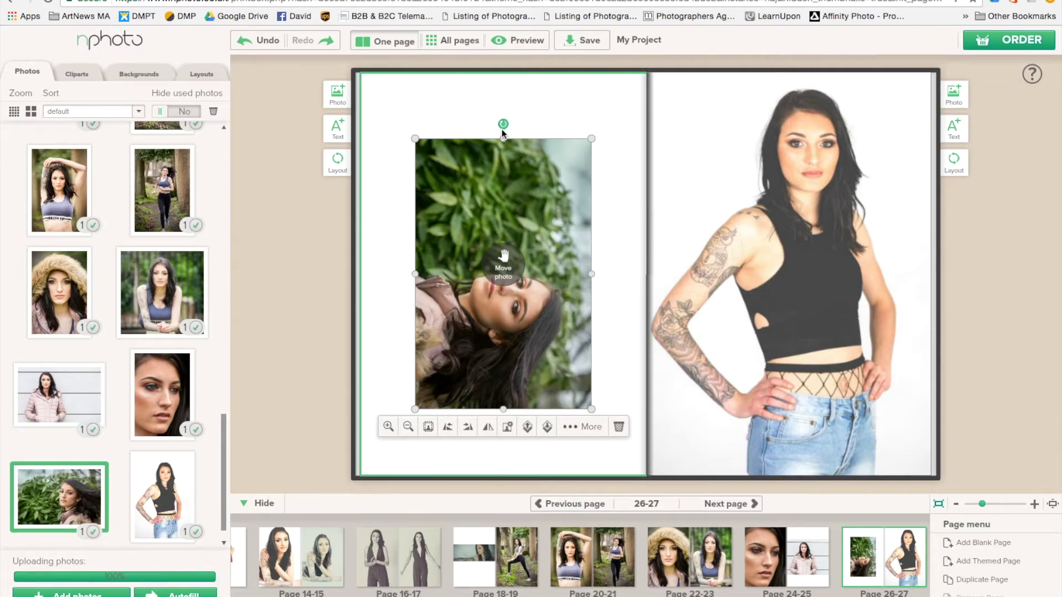
{"action": "left_click_drag", "start_coordinate": [504, 123], "coordinate": [427, 272]}
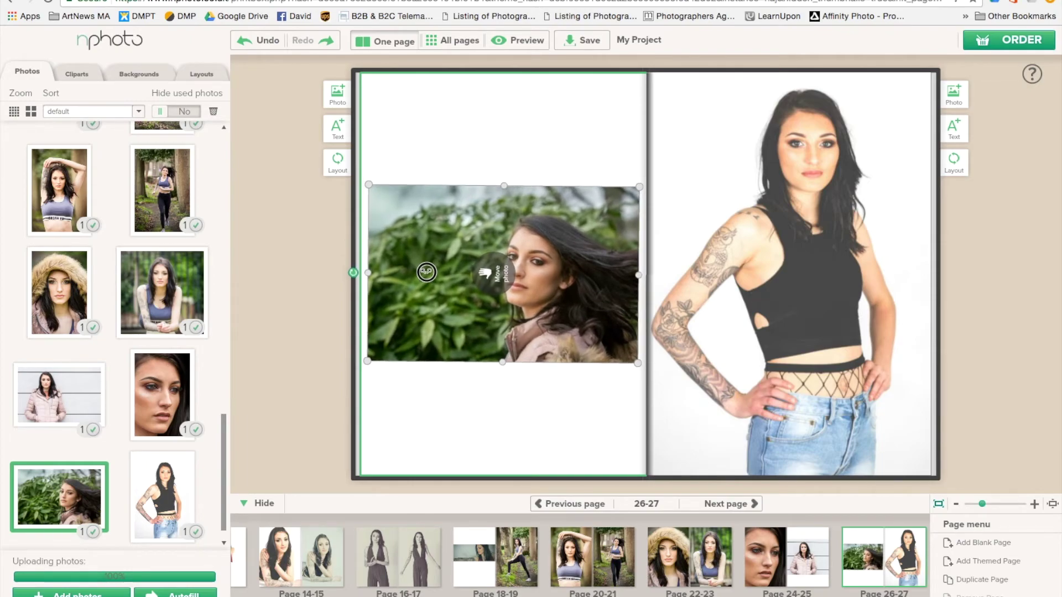
{"action": "left_click_drag", "start_coordinate": [427, 271], "coordinate": [425, 272]}
{"action": "mouse_move", "coordinate": [503, 237]}
{"action": "left_mouse_down"}
{"action": "mouse_move", "coordinate": [492, 135]}
{"action": "mouse_move", "coordinate": [499, 239]}
{"action": "left_mouse_up"}
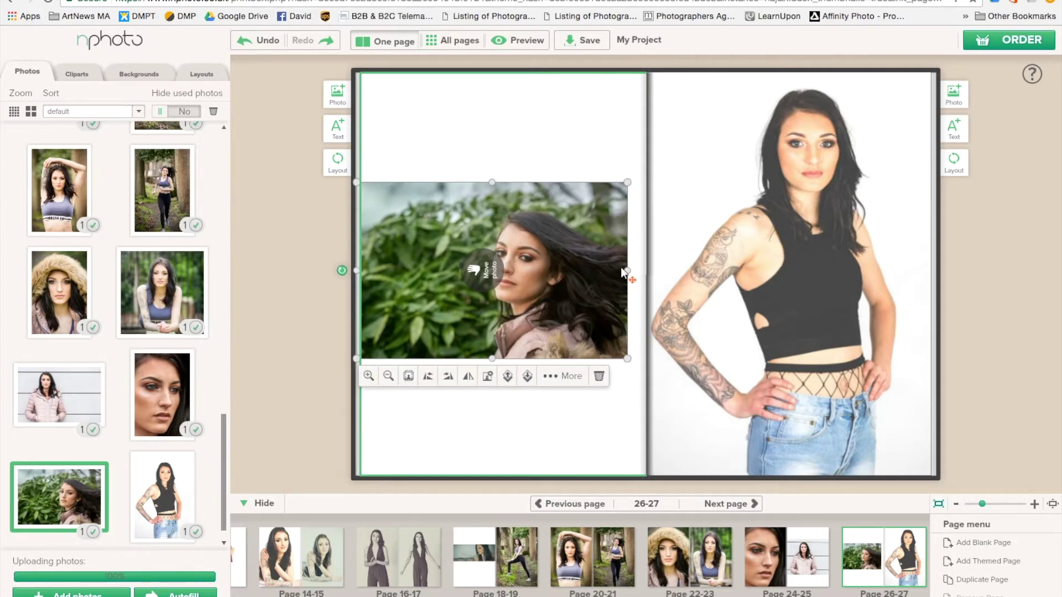
{"action": "left_click_drag", "start_coordinate": [627, 271], "coordinate": [644, 272]}
{"action": "left_click_drag", "start_coordinate": [500, 358], "coordinate": [495, 387]}
{"action": "left_click", "coordinate": [539, 455]}
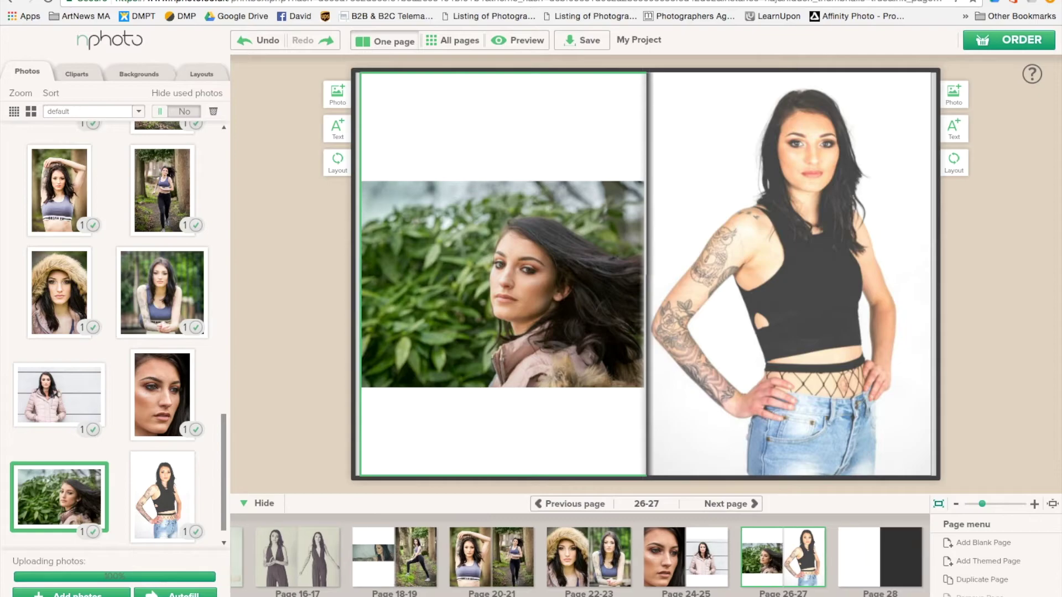
{"action": "left_click", "coordinate": [725, 503]}
{"action": "left_click_drag", "start_coordinate": [223, 456], "coordinate": [245, 197]}
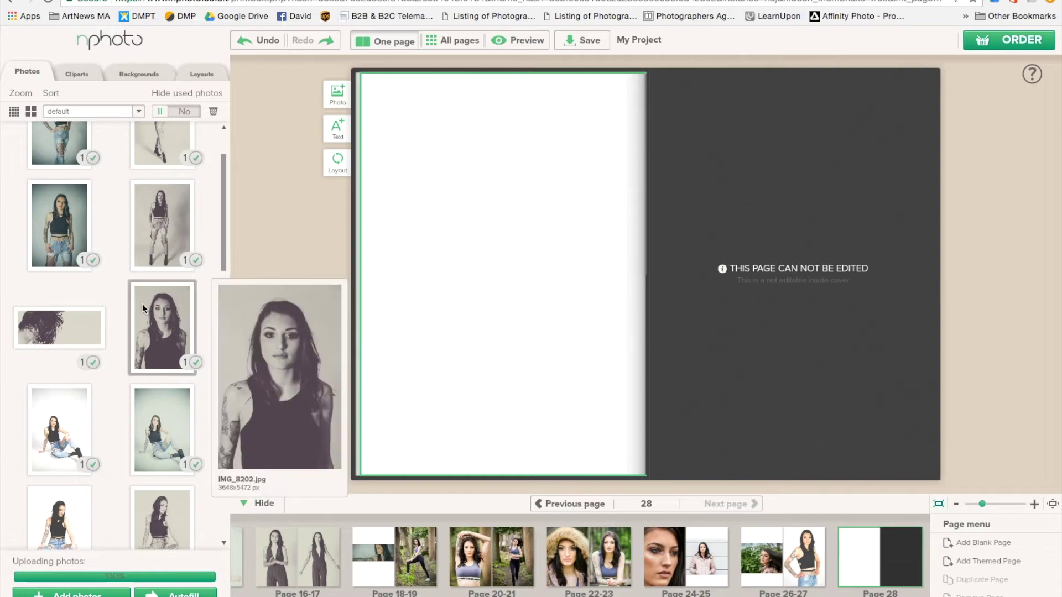
Step: Place the wide hair photo on page 28 and adjust its frame's size and position
{"action": "mouse_move", "coordinate": [56, 330]}
{"action": "left_click_drag", "start_coordinate": [48, 330], "coordinate": [512, 272]}
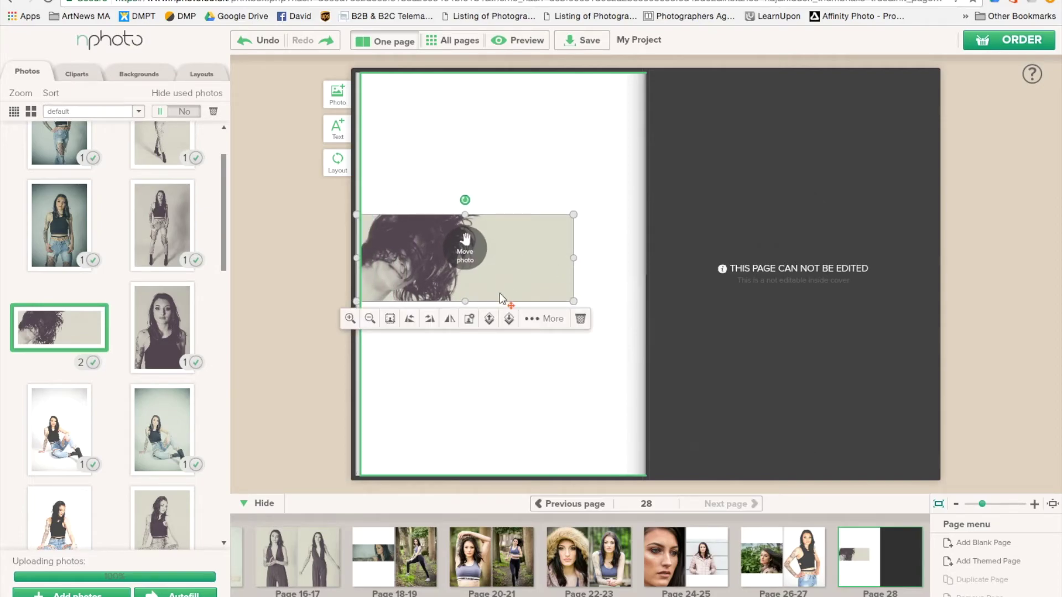
{"action": "left_click_drag", "start_coordinate": [465, 301], "coordinate": [554, 348]}
{"action": "left_click_drag", "start_coordinate": [426, 287], "coordinate": [268, 279]}
{"action": "left_click_drag", "start_coordinate": [640, 287], "coordinate": [666, 294]}
{"action": "left_click_drag", "start_coordinate": [604, 205], "coordinate": [604, 70]}
{"action": "mouse_move", "coordinate": [605, 250]}
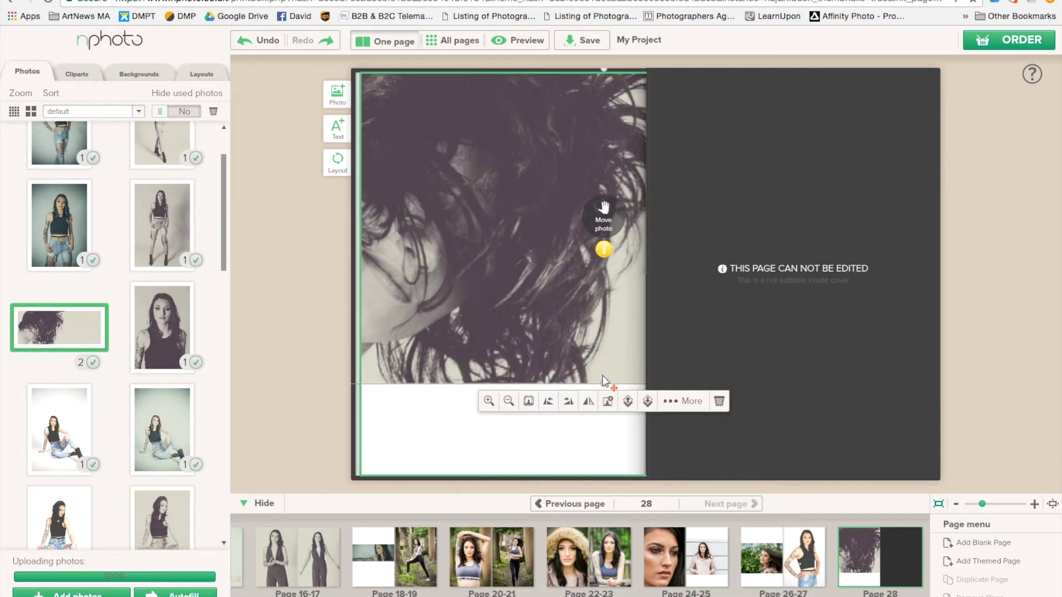
{"action": "left_click_drag", "start_coordinate": [603, 383], "coordinate": [608, 288]}
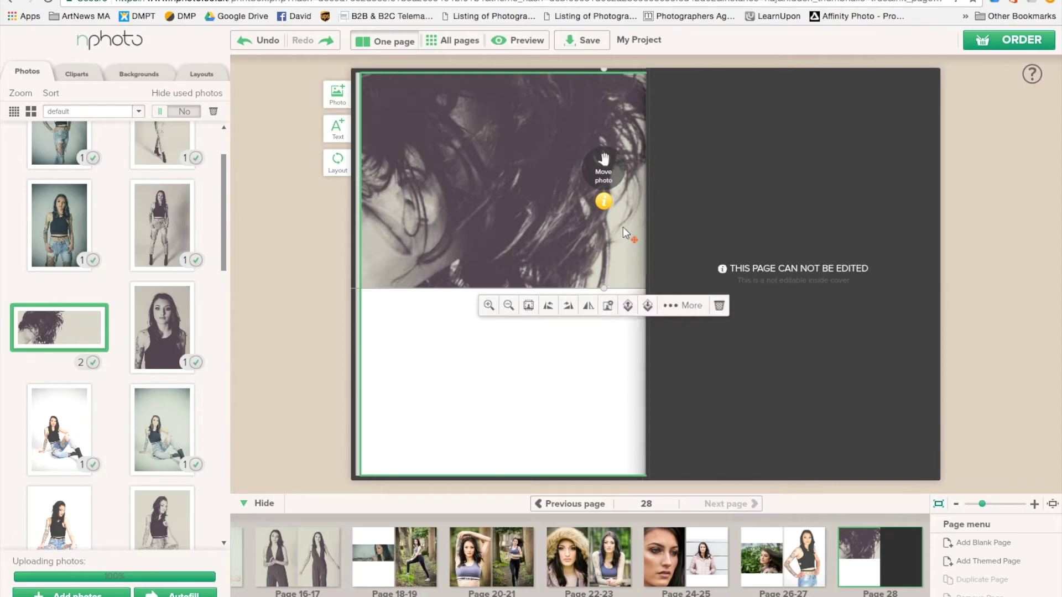
{"action": "mouse_move", "coordinate": [603, 203]}
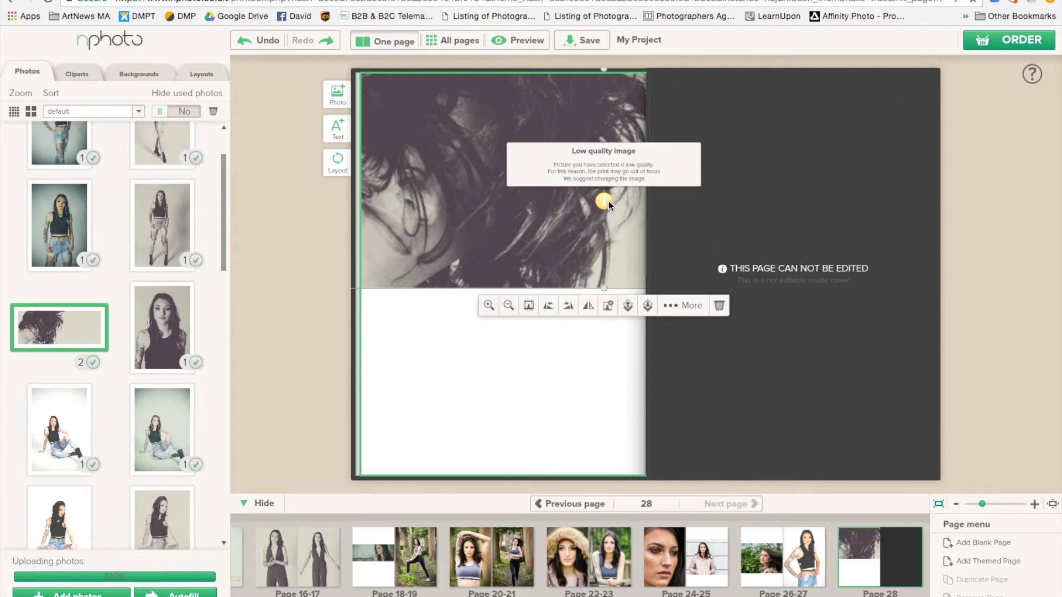
{"action": "left_click_drag", "start_coordinate": [599, 287], "coordinate": [608, 232]}
{"action": "left_click_drag", "start_coordinate": [555, 191], "coordinate": [674, 326]}
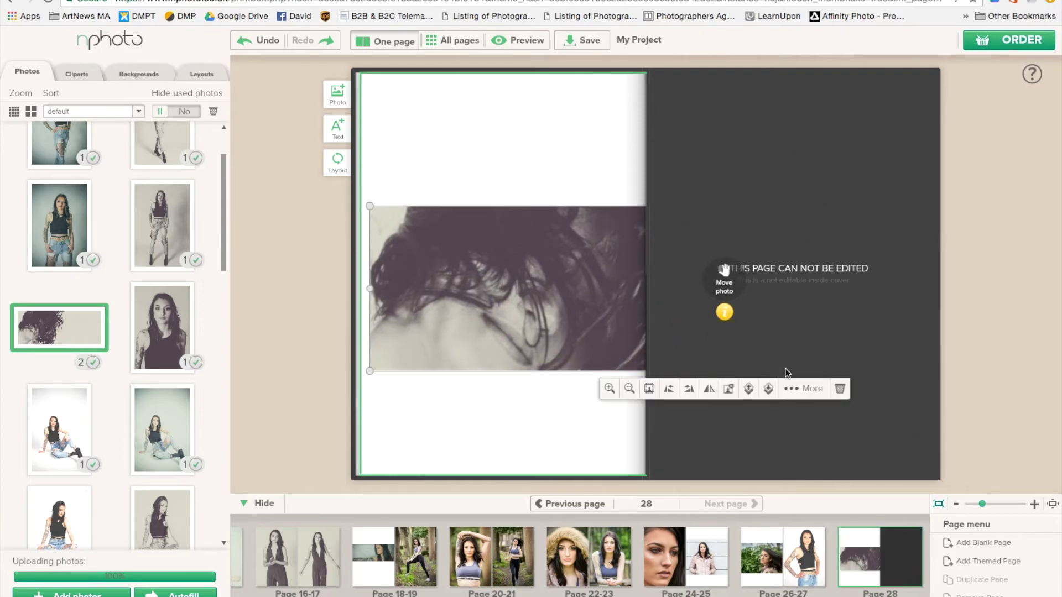
Step: Swap the hair photo for the red-dress portrait, sized to the page's top edge, and zoom out
{"action": "left_click", "coordinate": [840, 389]}
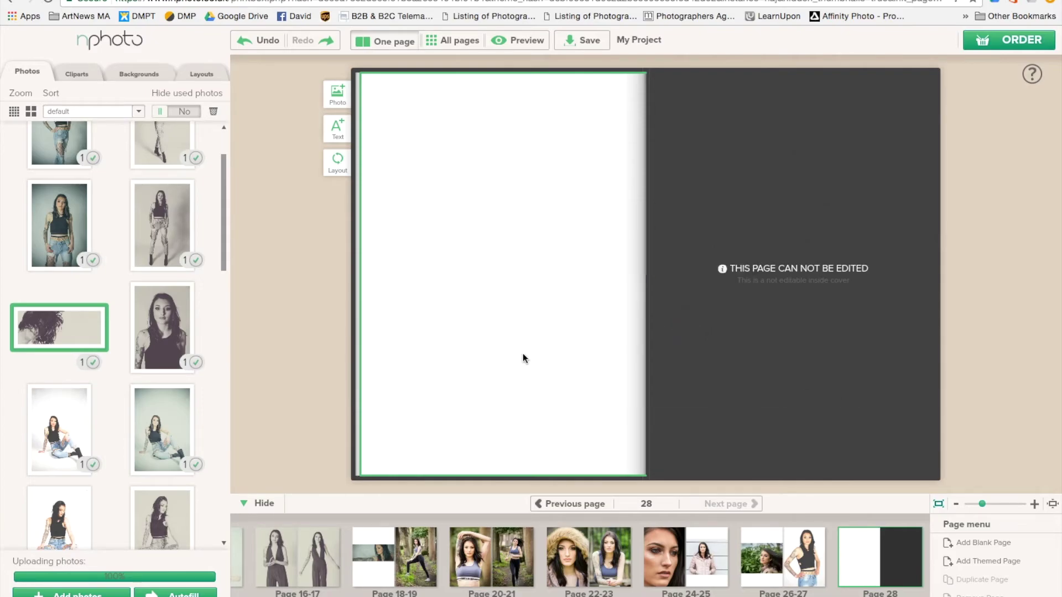
{"action": "mouse_move", "coordinate": [156, 247]}
{"action": "scroll", "coordinate": [99, 417], "scroll_direction": "up", "scroll_amount": 1}
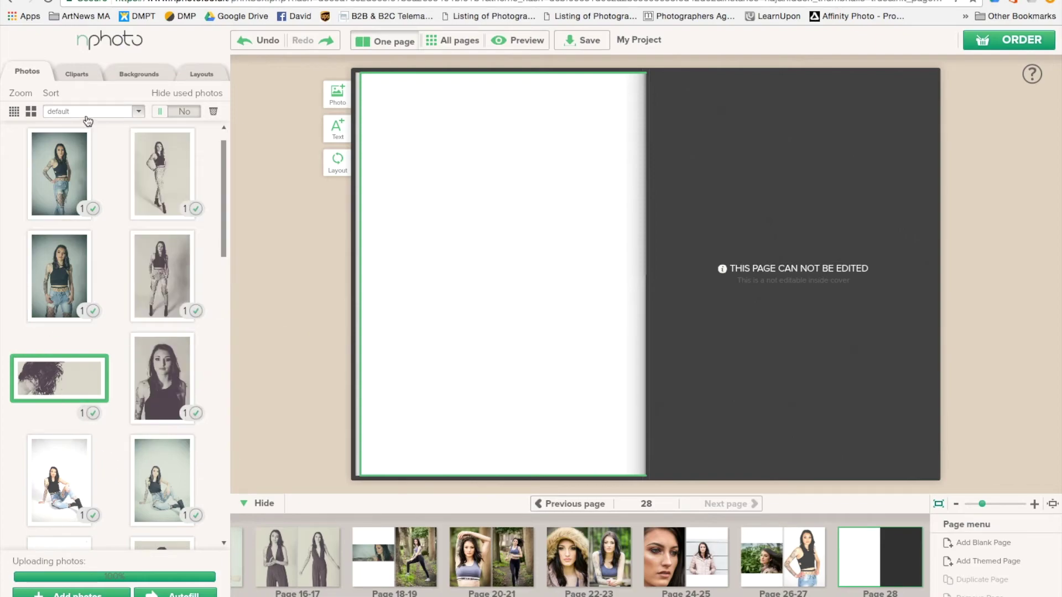
{"action": "left_click_drag", "start_coordinate": [221, 161], "coordinate": [222, 299]}
{"action": "left_click_drag", "start_coordinate": [171, 384], "coordinate": [489, 247]}
{"action": "left_click_drag", "start_coordinate": [535, 216], "coordinate": [518, 157]}
{"action": "left_click_drag", "start_coordinate": [574, 286], "coordinate": [643, 357]}
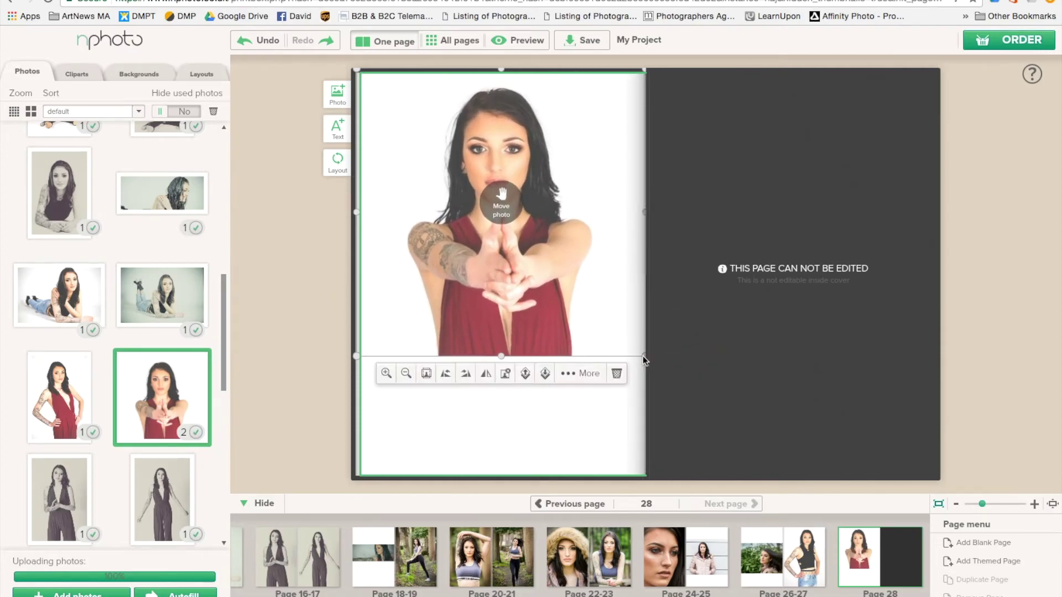
{"action": "left_click", "coordinate": [605, 433]}
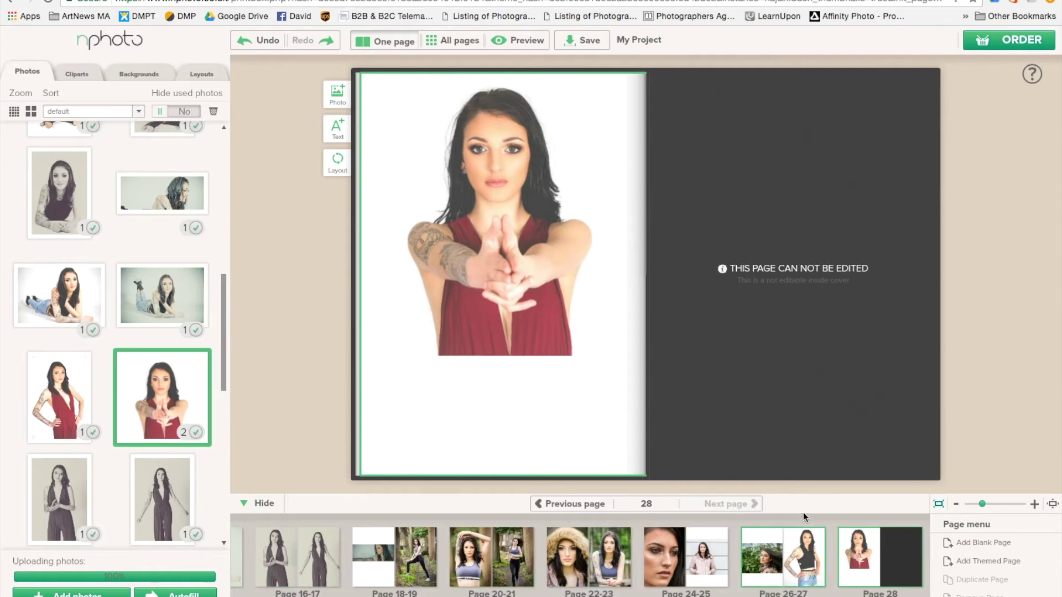
{"action": "left_click", "coordinate": [981, 504]}
{"action": "left_click_drag", "start_coordinate": [982, 505], "coordinate": [974, 508]}
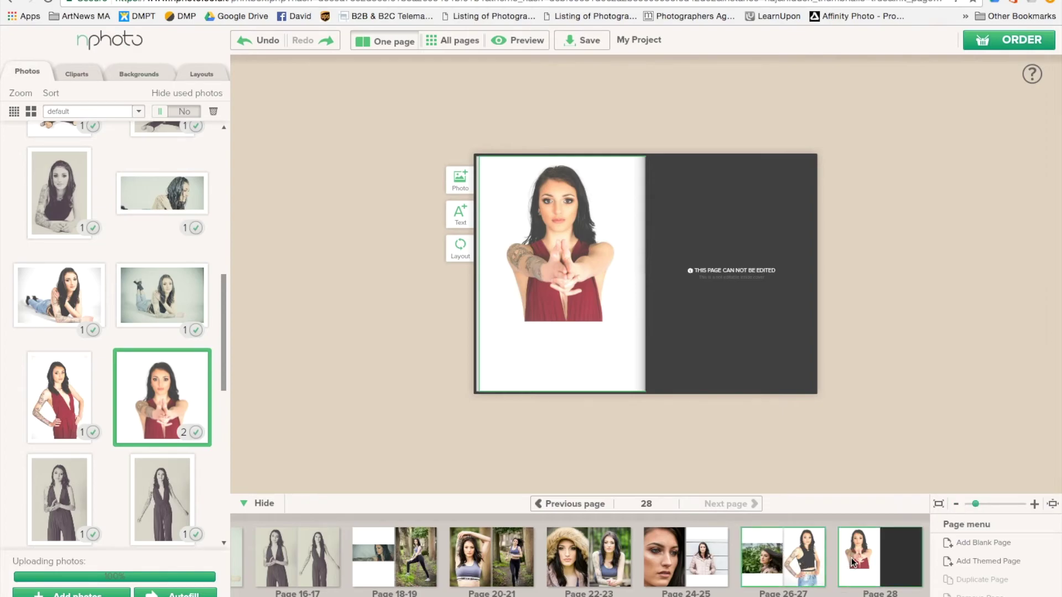
Step: Review spreads backwards from pages 26-27 down to pages 12-13
{"action": "left_click", "coordinate": [789, 558]}
{"action": "left_click", "coordinate": [691, 556]}
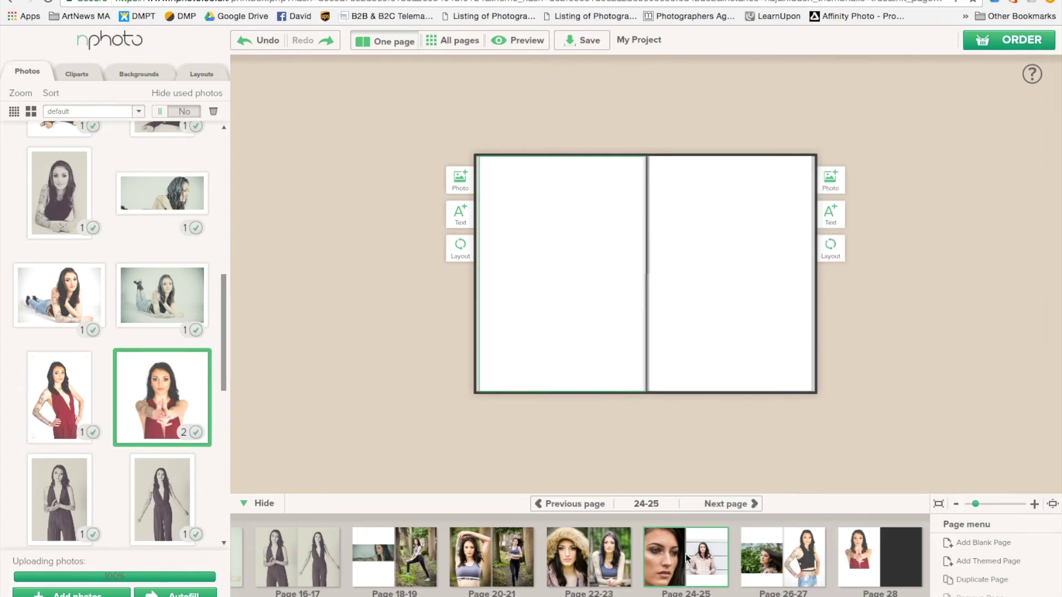
{"action": "left_click", "coordinate": [605, 554]}
{"action": "left_click", "coordinate": [514, 551]}
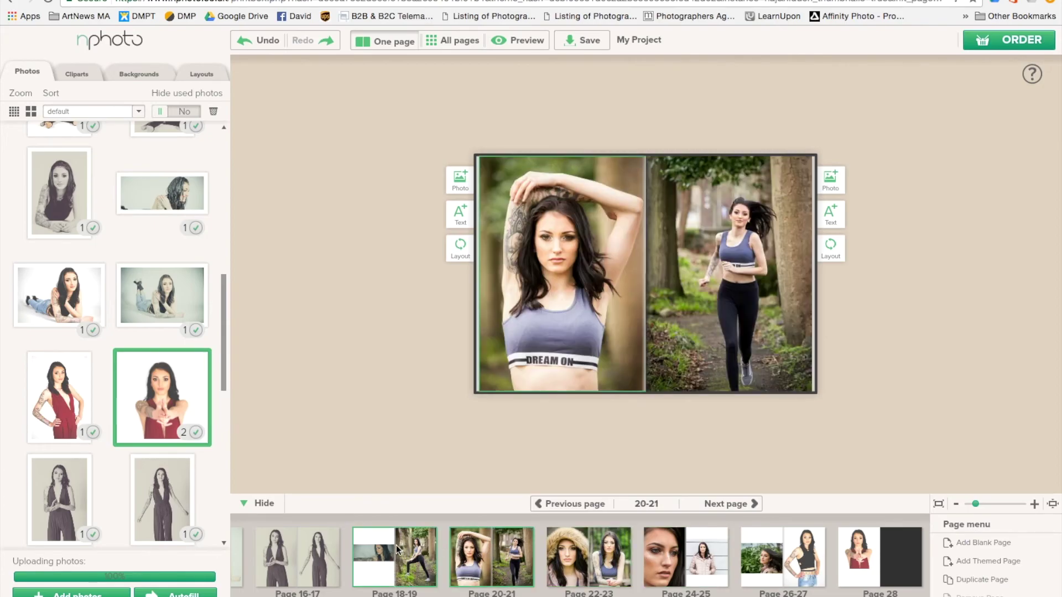
{"action": "left_click", "coordinate": [389, 549]}
{"action": "left_click", "coordinate": [322, 552]}
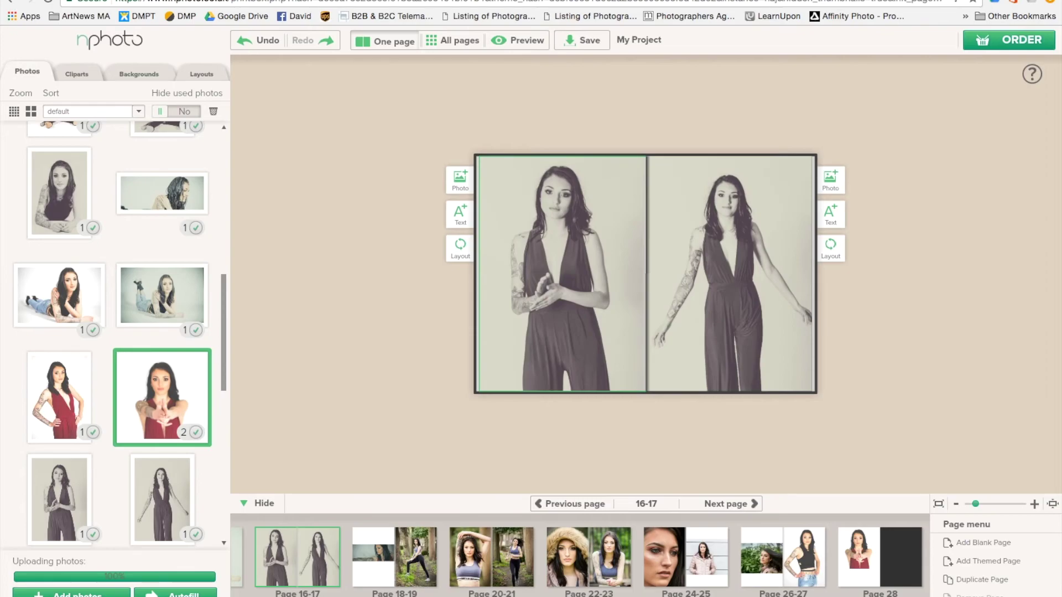
{"action": "scroll", "coordinate": [455, 595], "scroll_direction": "left", "scroll_amount": 9}
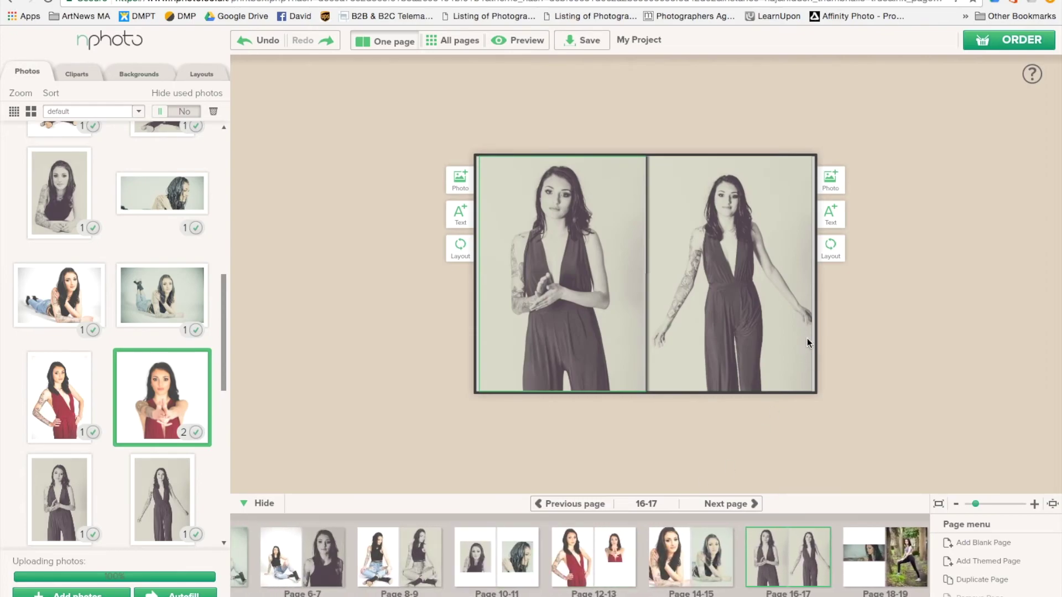
{"action": "left_click", "coordinate": [624, 578]}
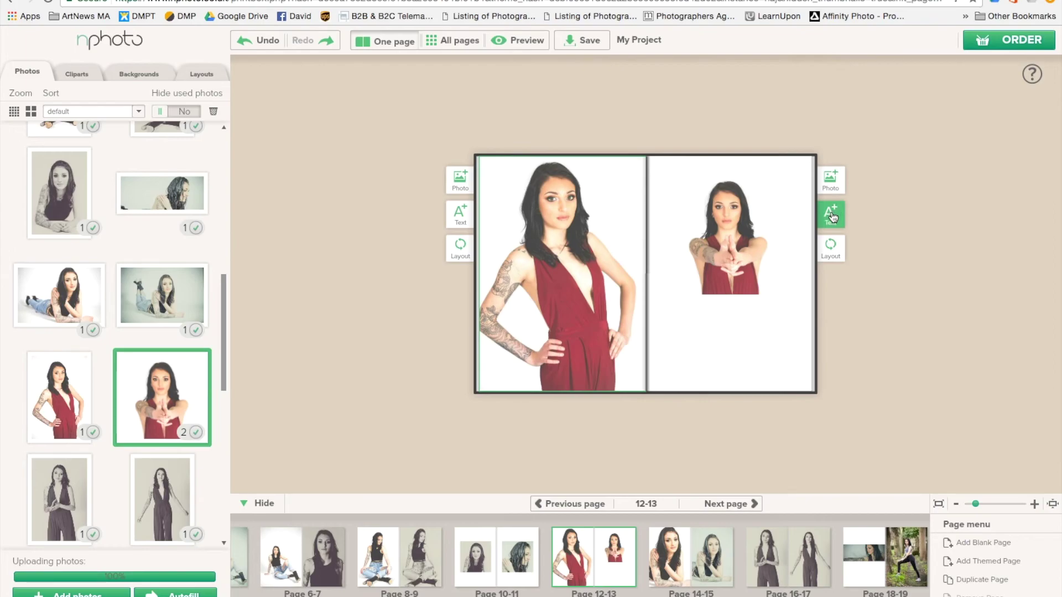
Step: Inspect pages 12-13 zoomed in and out, then view all pages as thumbnails
{"action": "left_click", "coordinate": [779, 327]}
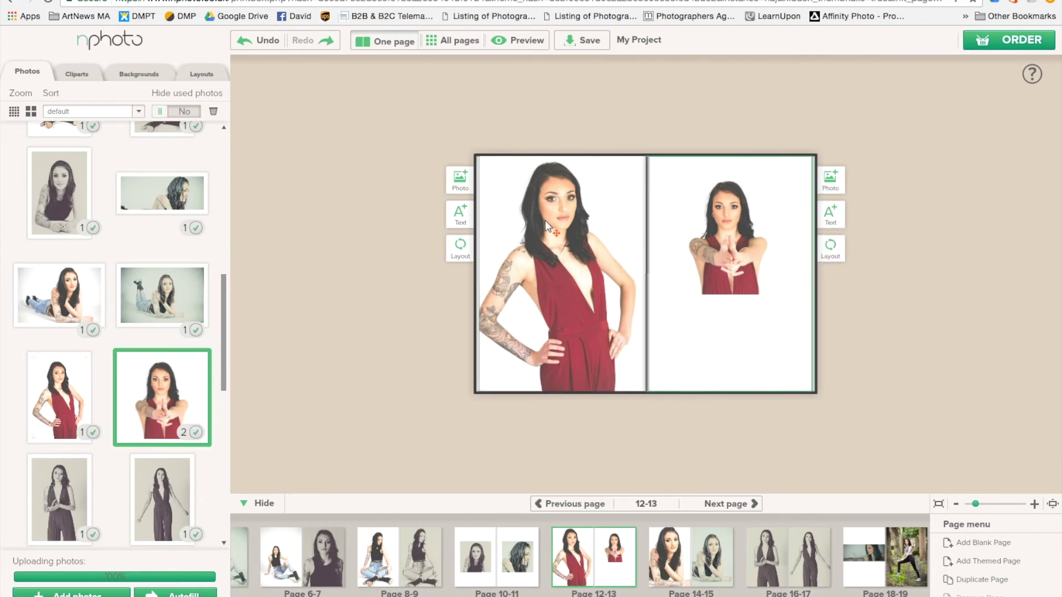
{"action": "left_click", "coordinate": [632, 190]}
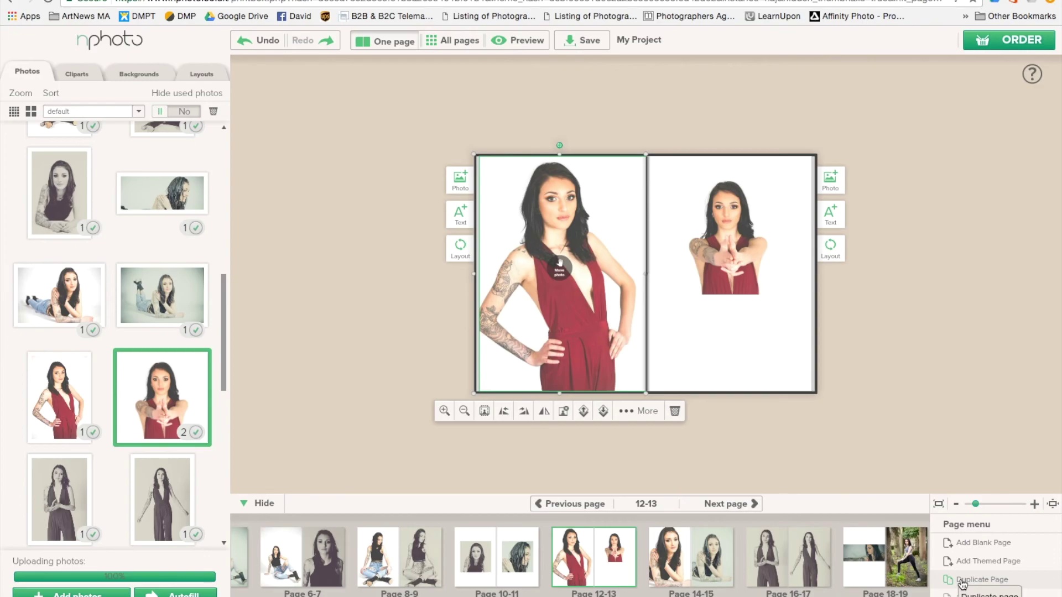
{"action": "left_click", "coordinate": [1053, 506]}
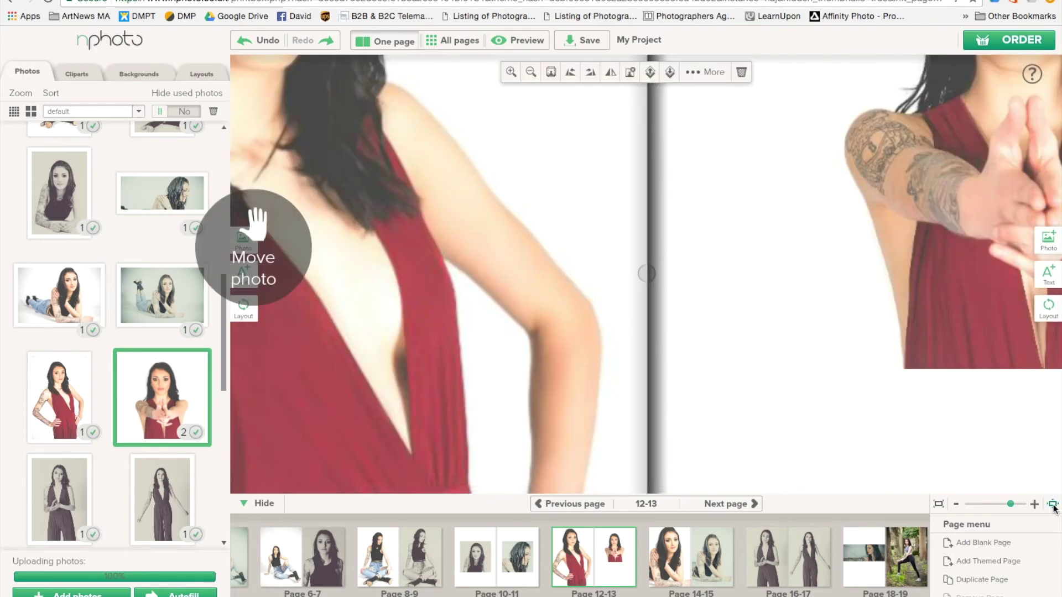
{"action": "left_click_drag", "start_coordinate": [1010, 505], "coordinate": [980, 507]}
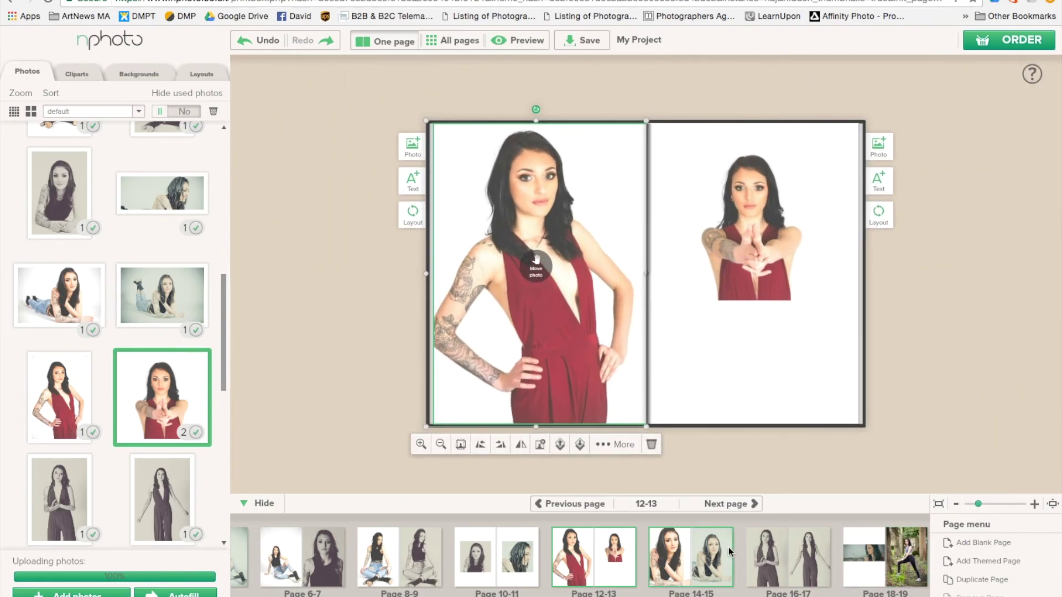
{"action": "left_click", "coordinate": [447, 42]}
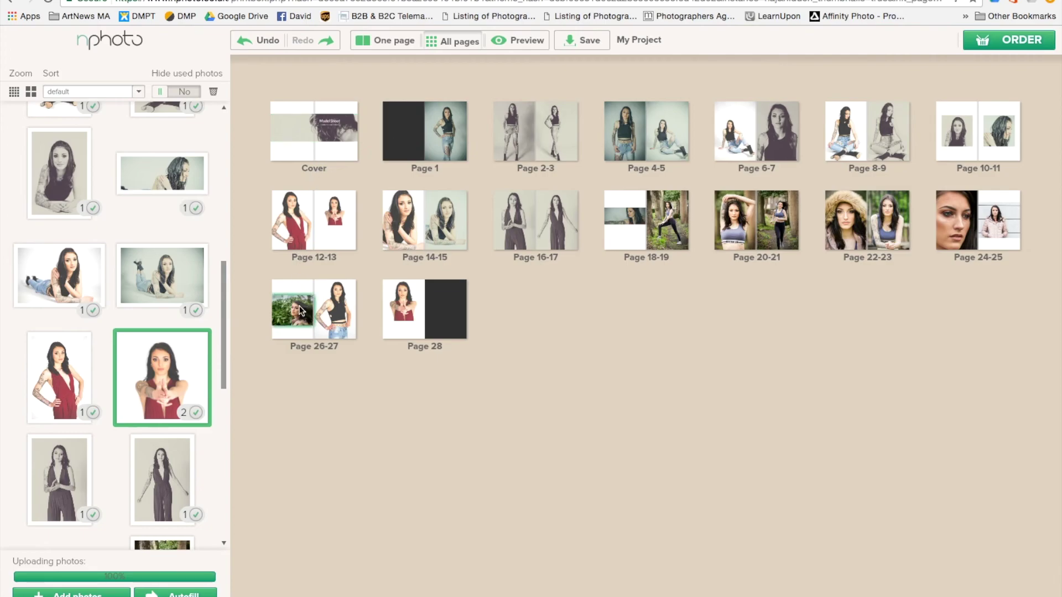
Step: Save the photo book, confirm the save message, and send it to the order cart
{"action": "left_click", "coordinate": [589, 42]}
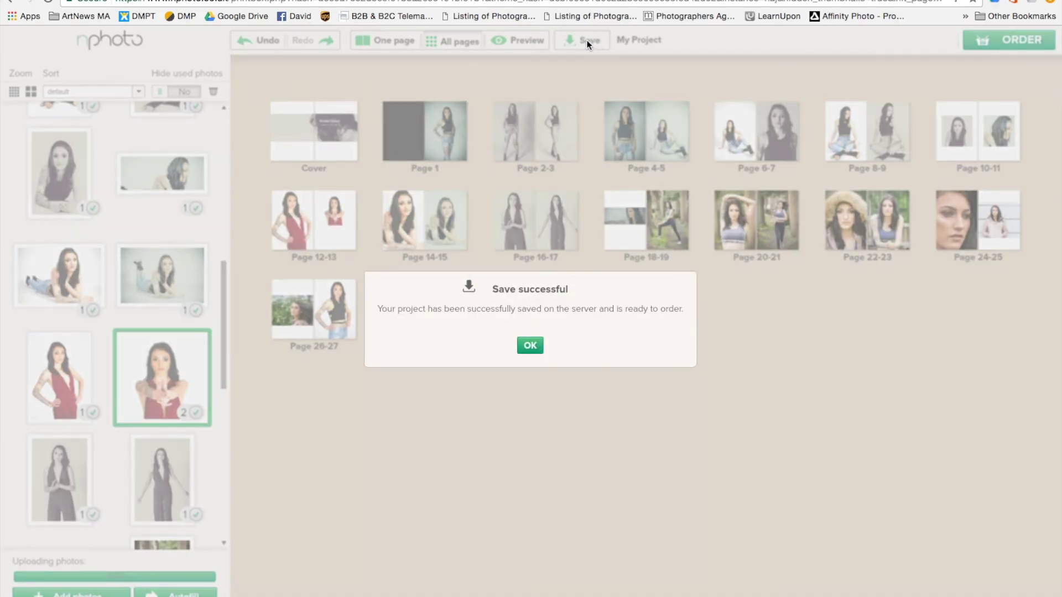
{"action": "left_click", "coordinate": [530, 346]}
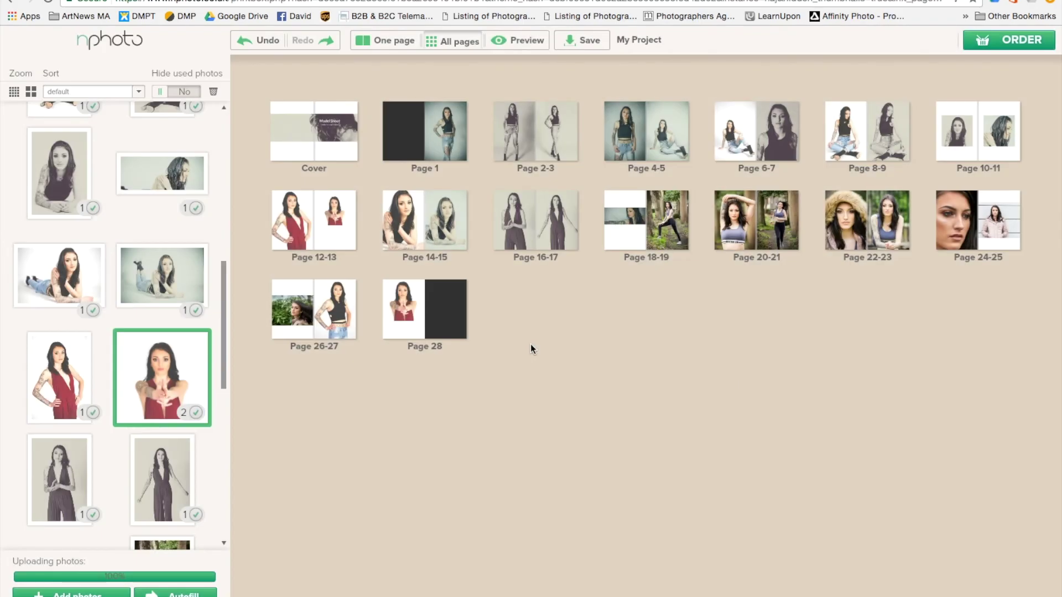
{"action": "left_click", "coordinate": [1027, 44]}
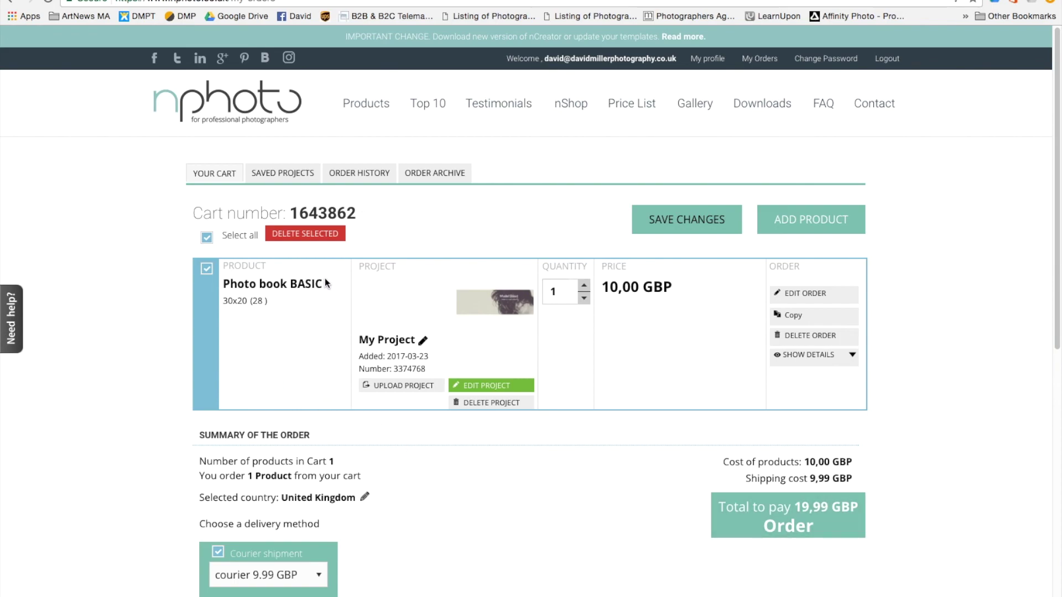
Step: Rename the cart project from My Project to 'test album basic A4'
{"action": "left_click", "coordinate": [422, 342]}
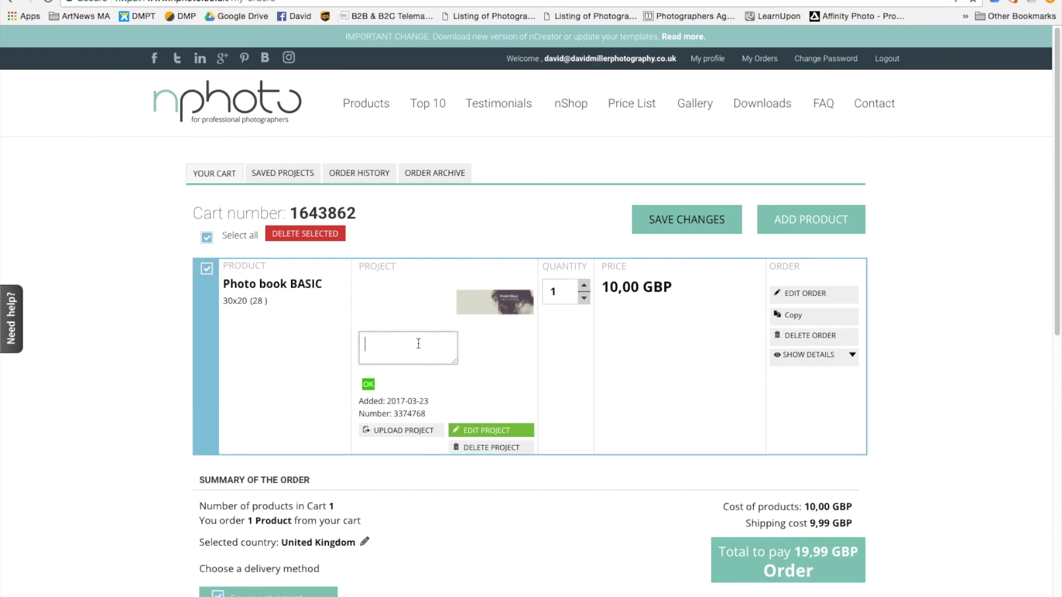
{"action": "type", "text": "test album basic A4"}
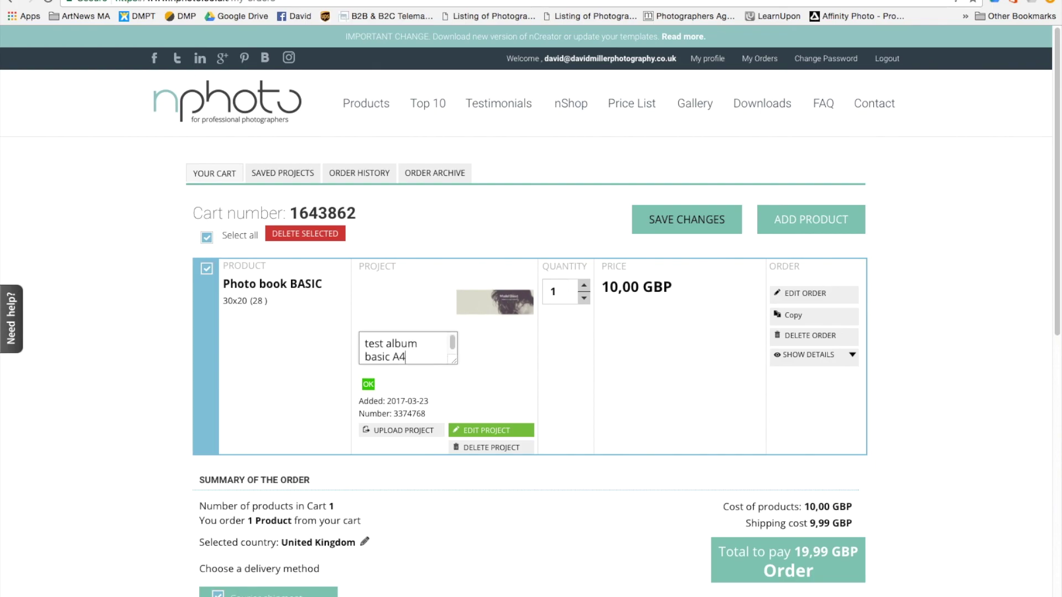
{"action": "key", "text": "Return"}
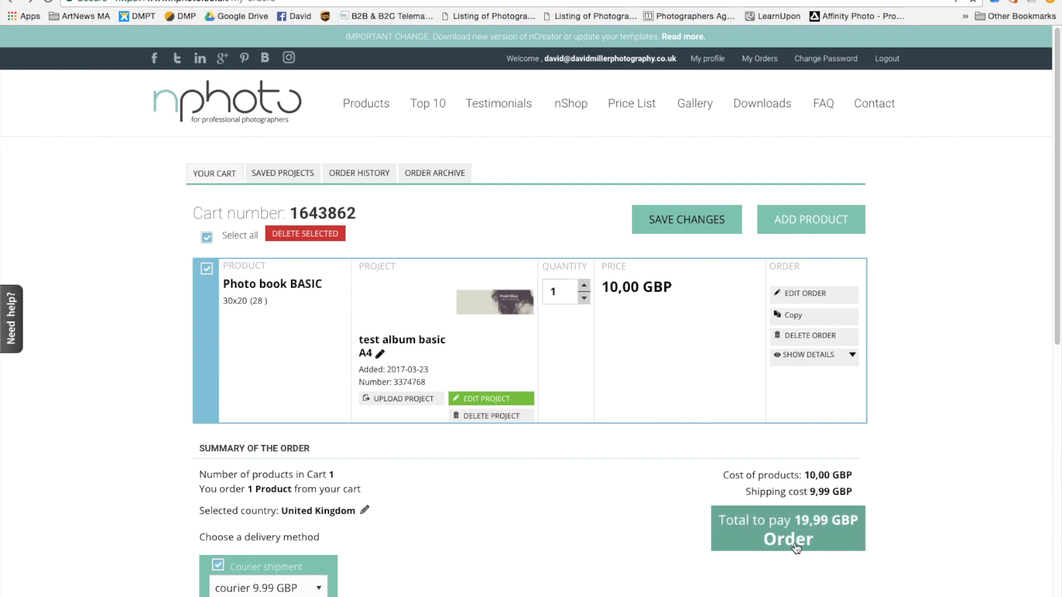
Step: Place the order from the cart summary to reach the Shipping data form
{"action": "scroll", "coordinate": [830, 563], "scroll_direction": "down", "scroll_amount": 2}
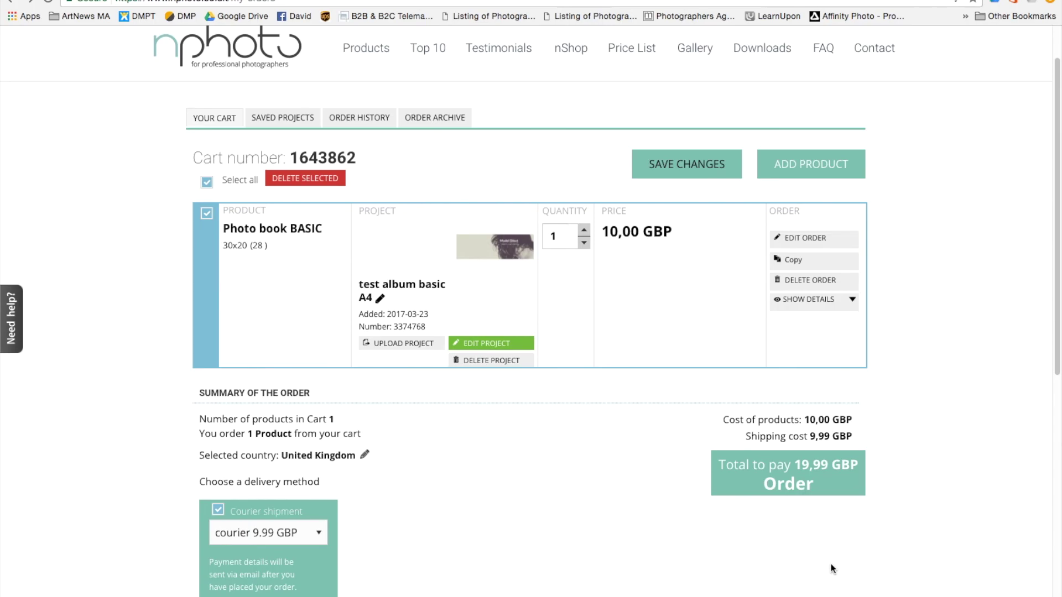
{"action": "left_click", "coordinate": [810, 486]}
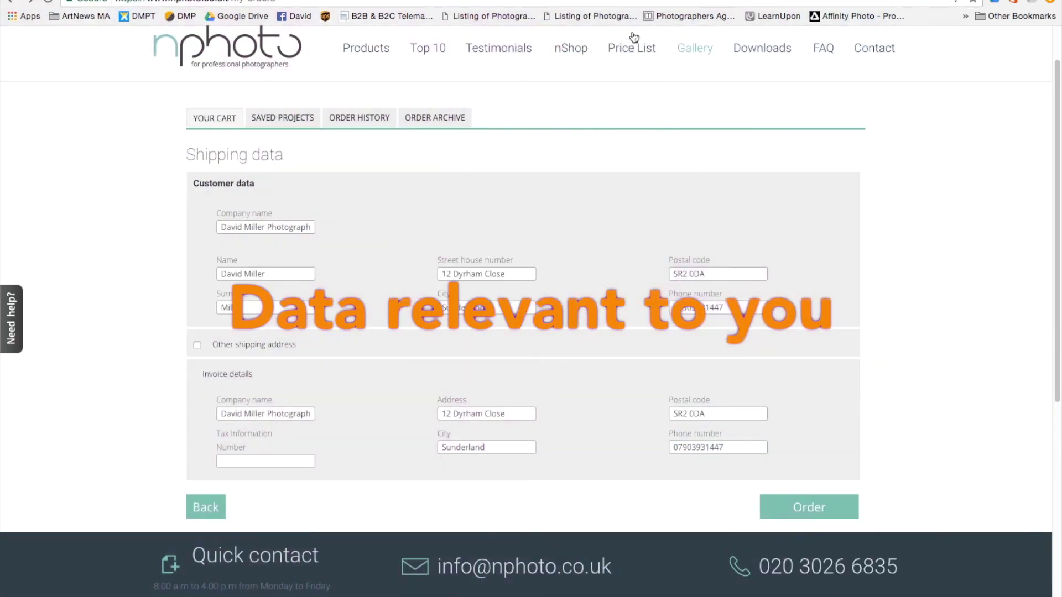
{"action": "left_click", "coordinate": [807, 507]}
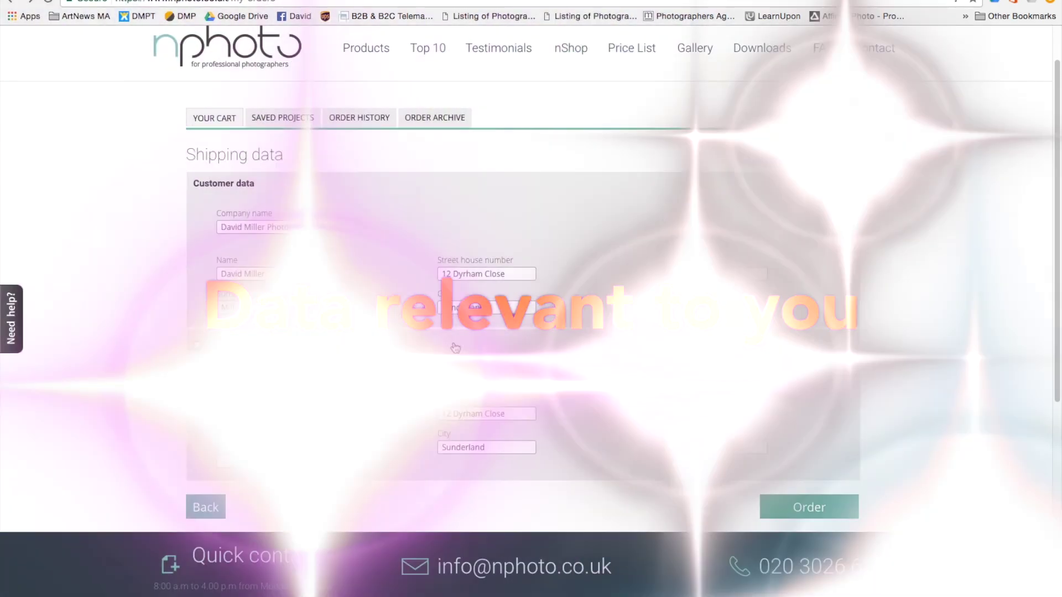